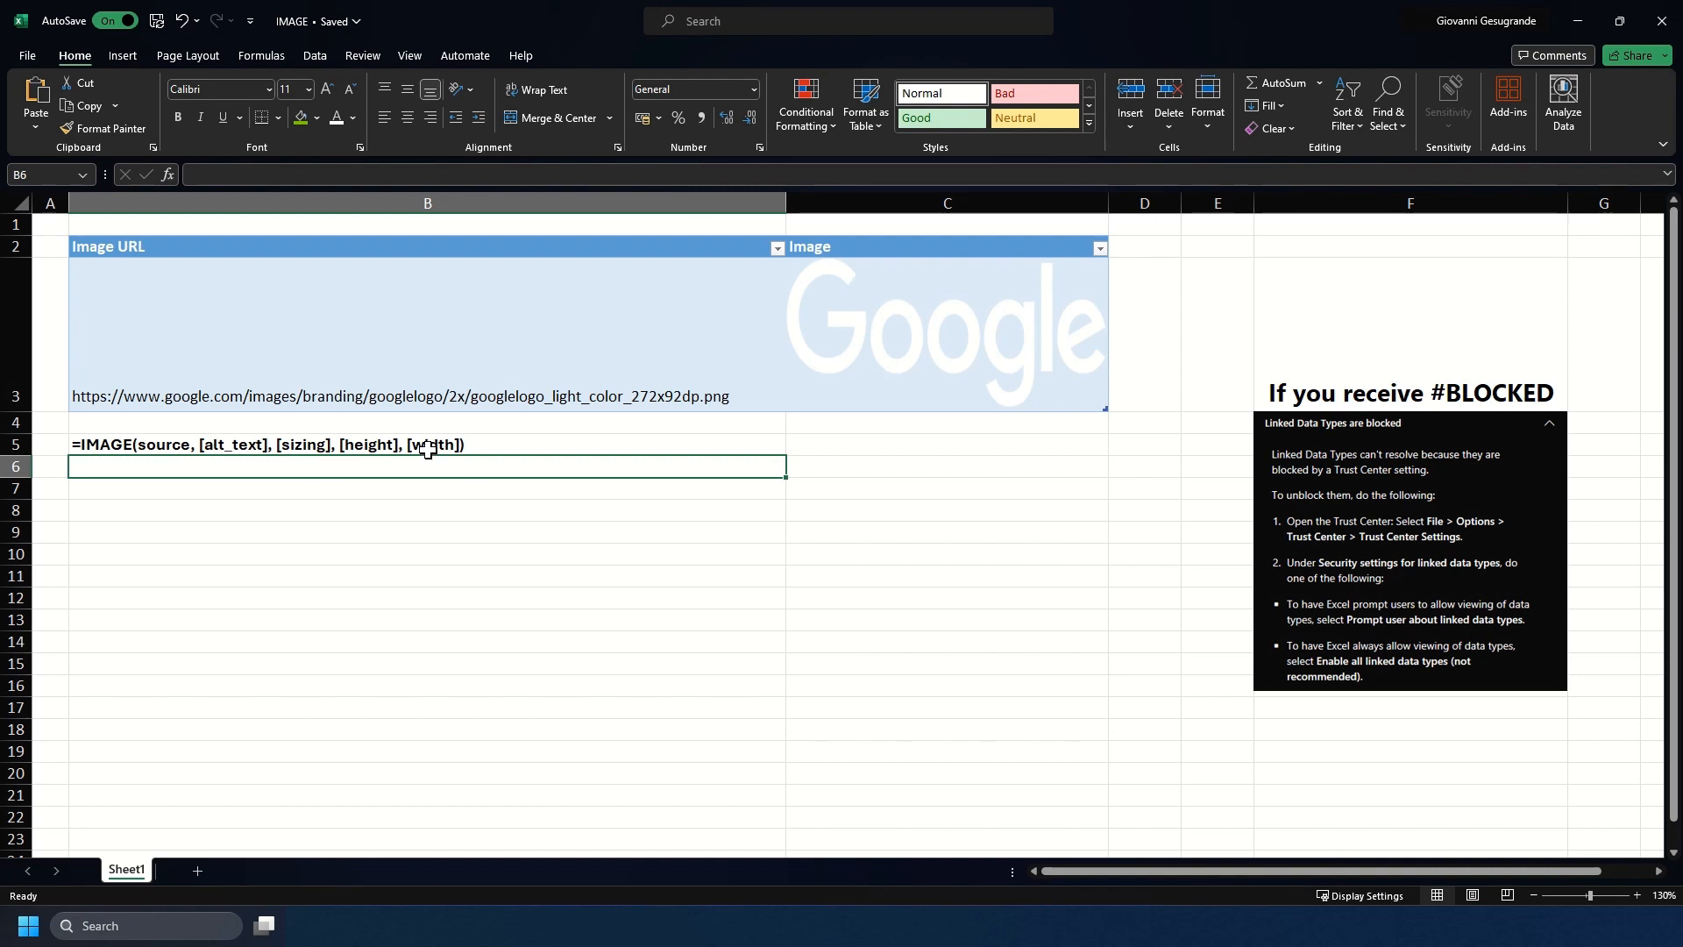
Apply the black-header table style with grey banding to the Image URL and Image table.
left_click(167, 296)
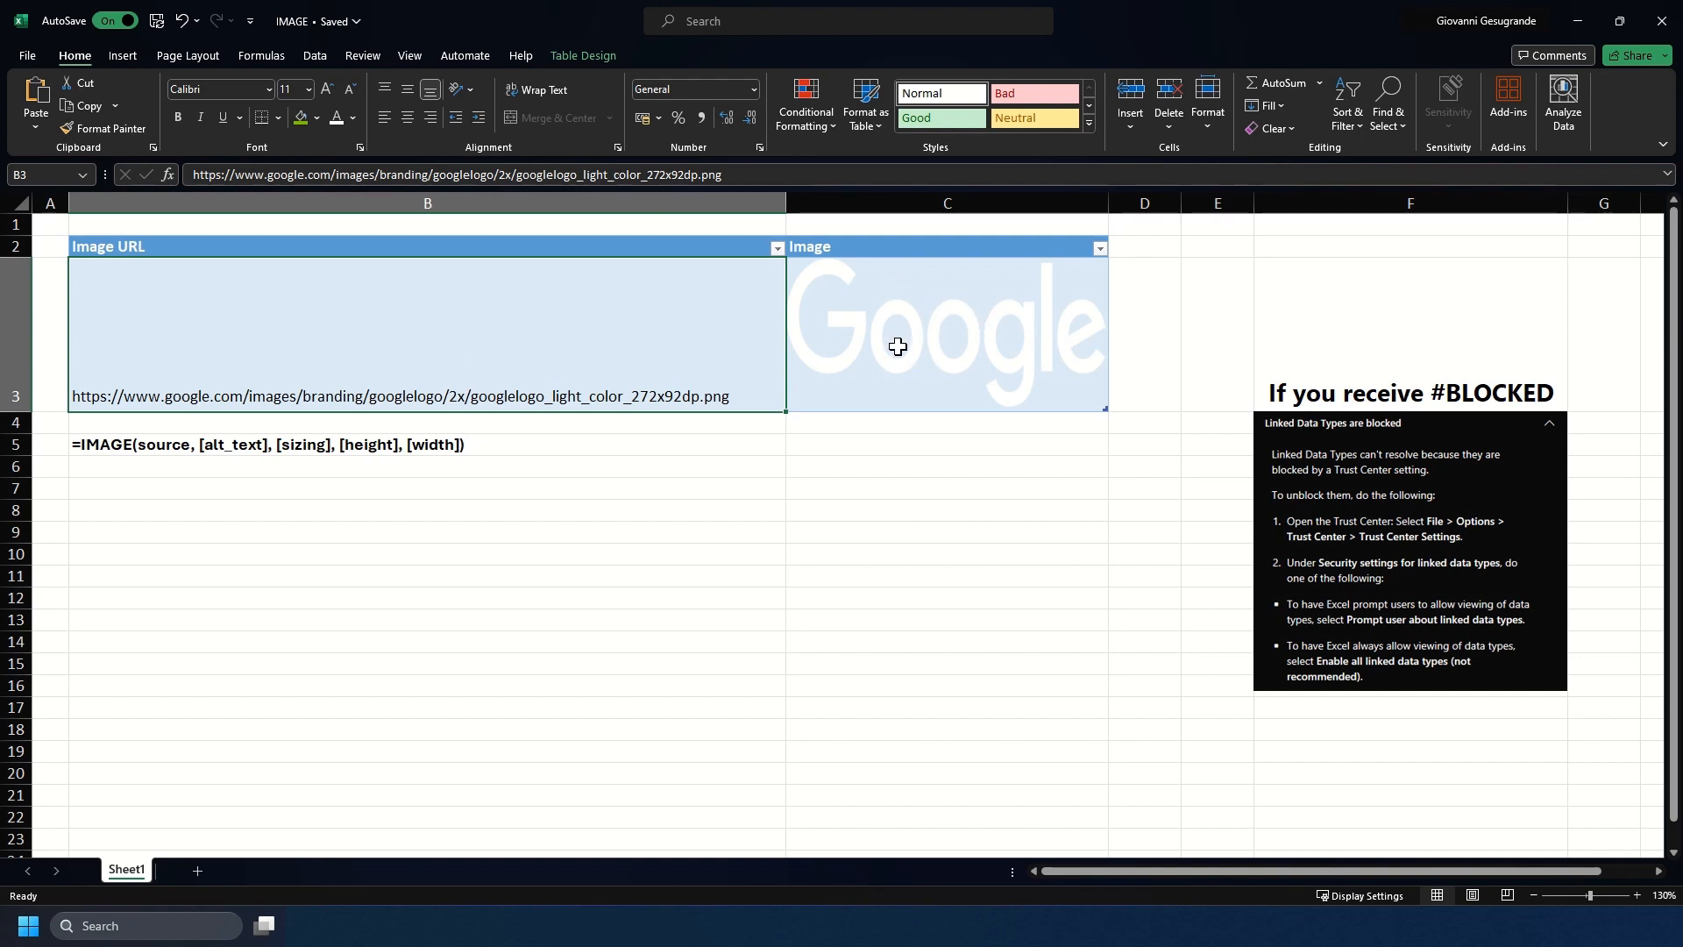
left_click(594, 59)
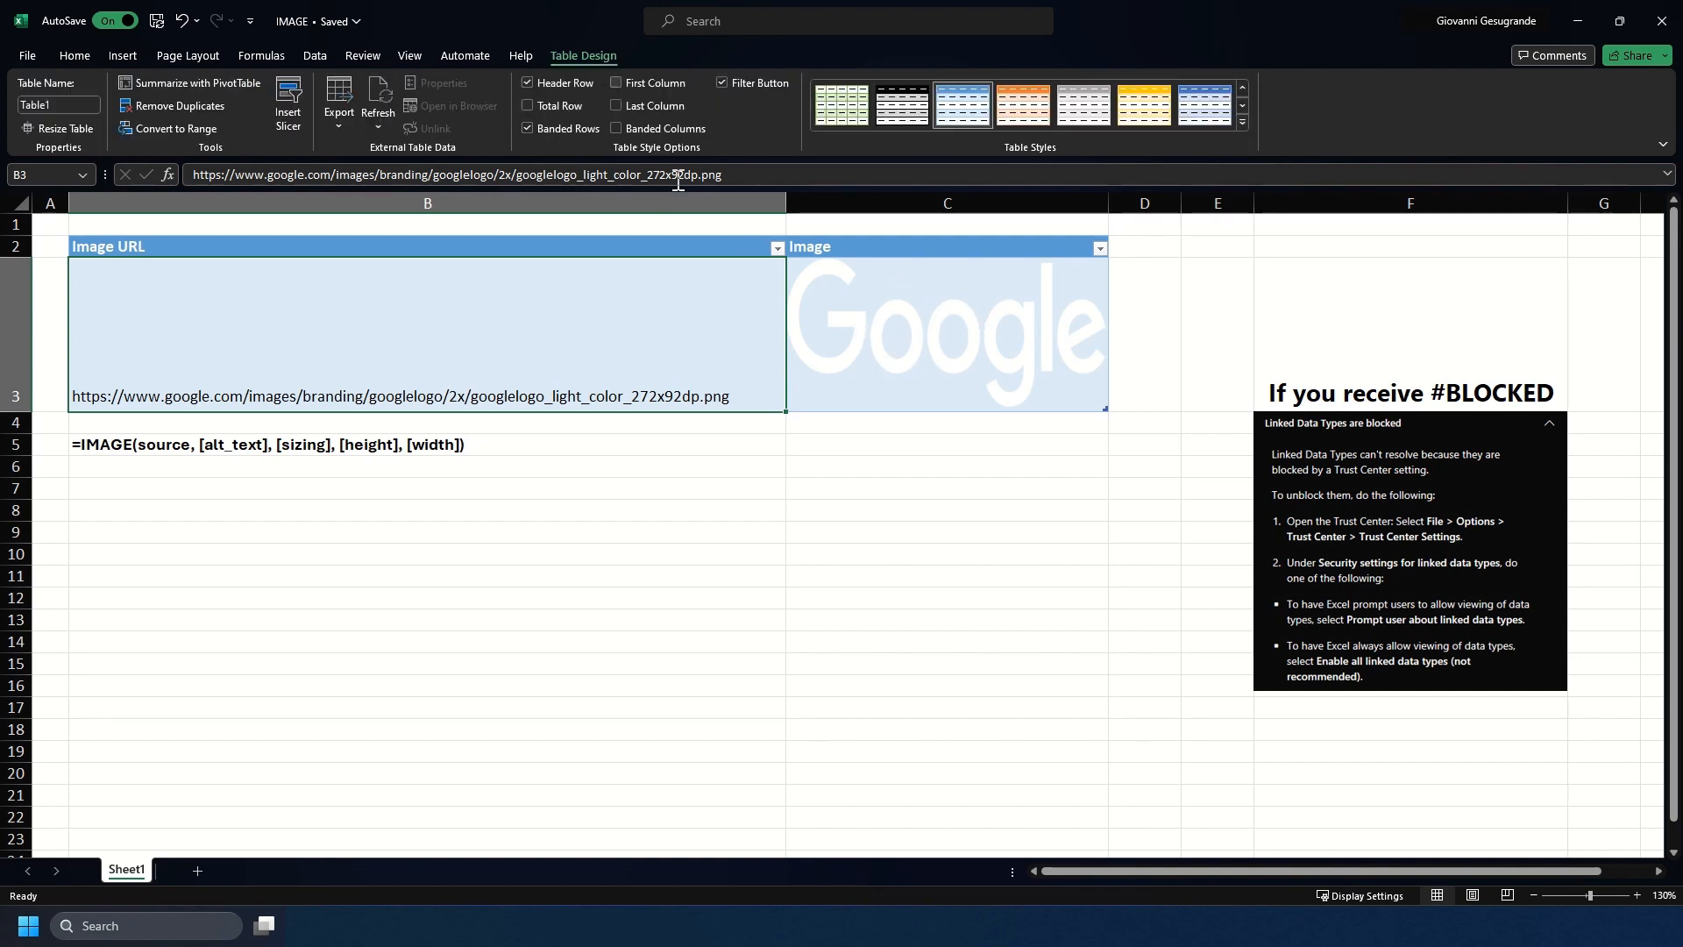
left_click(884, 120)
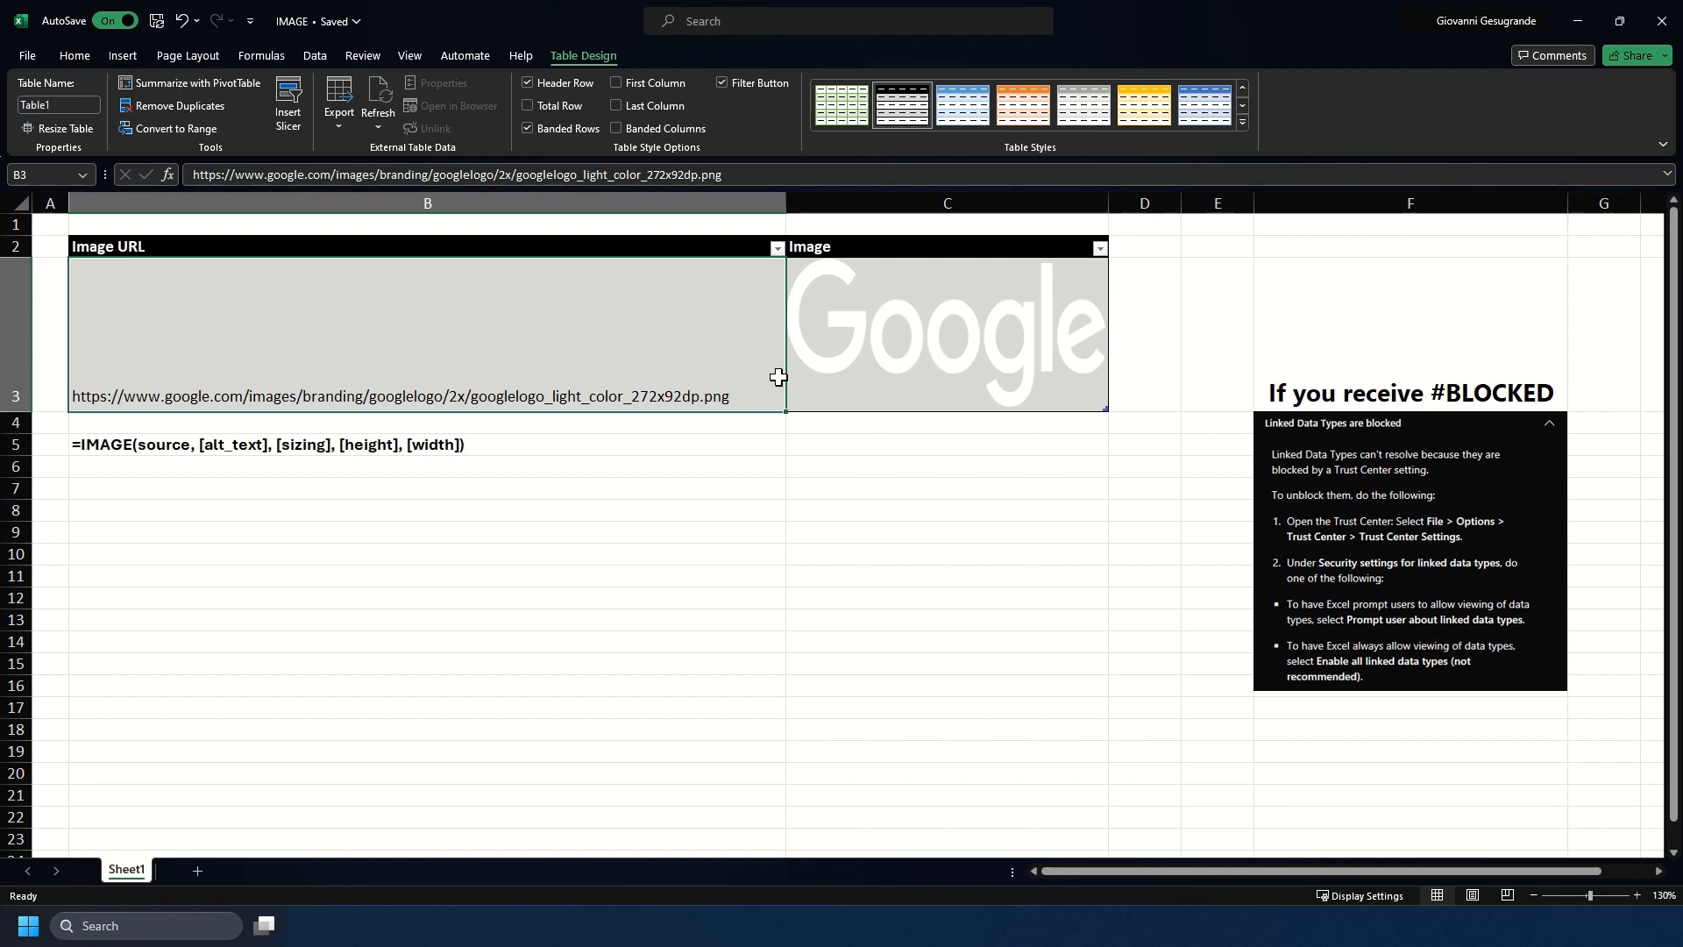
left_click(924, 444)
Review the URL cell and the image formula, and clear the existing IMAGE formula from cell C3.
left_click(859, 333)
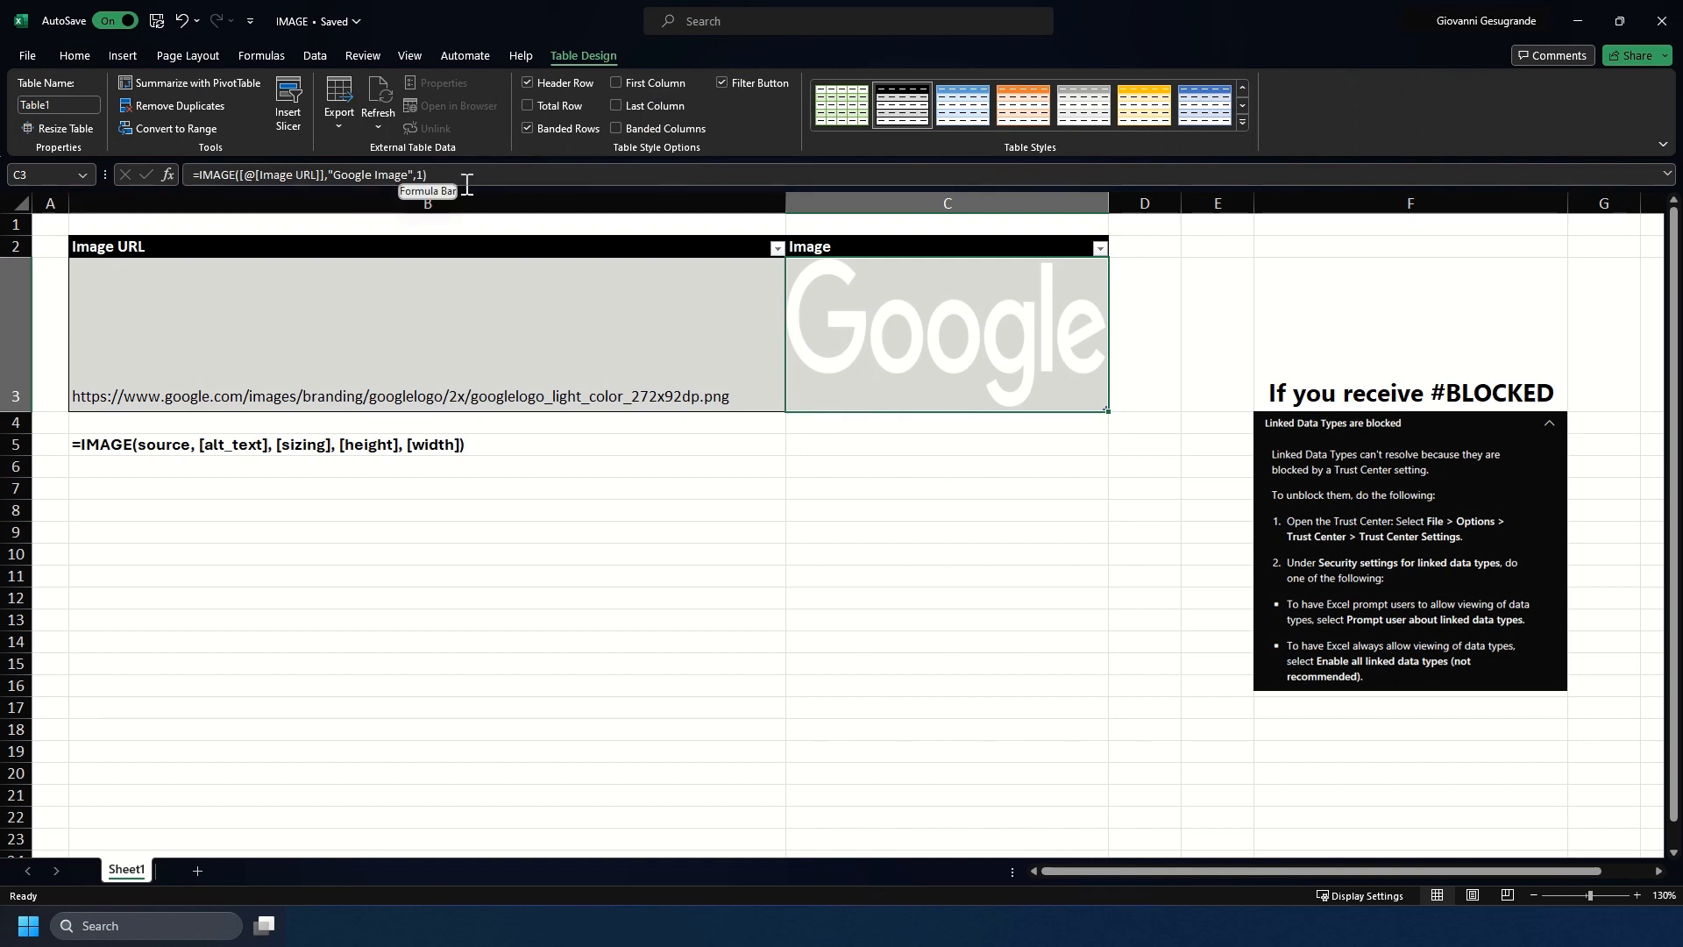
left_click(156, 354)
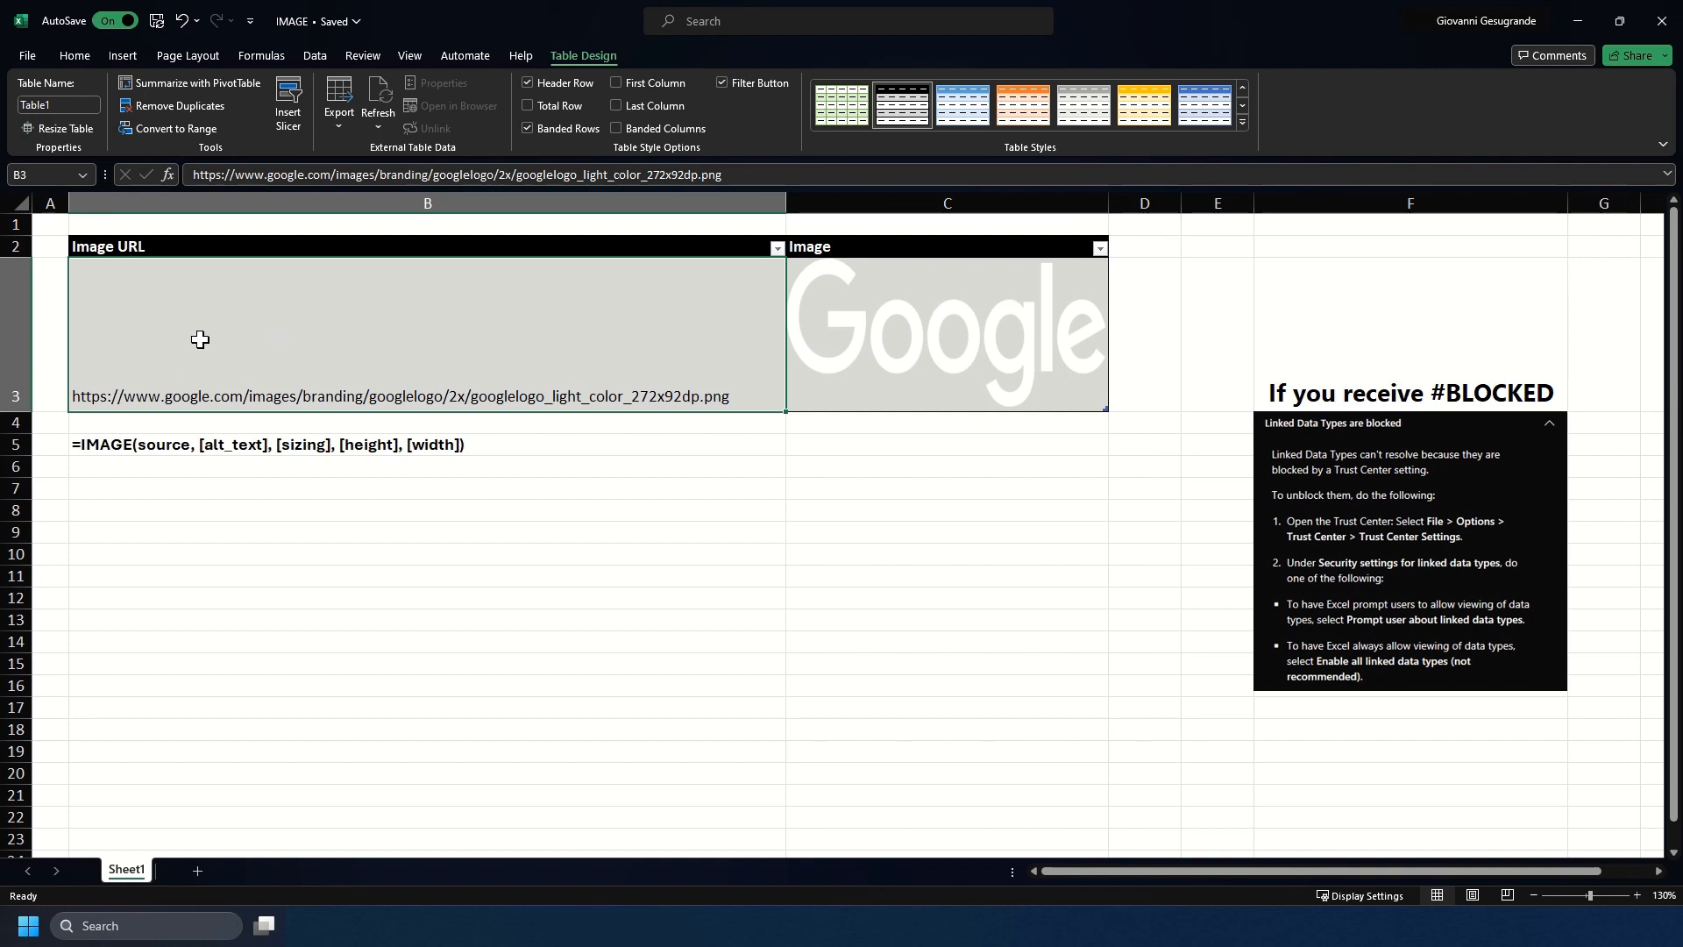
left_click(1043, 383)
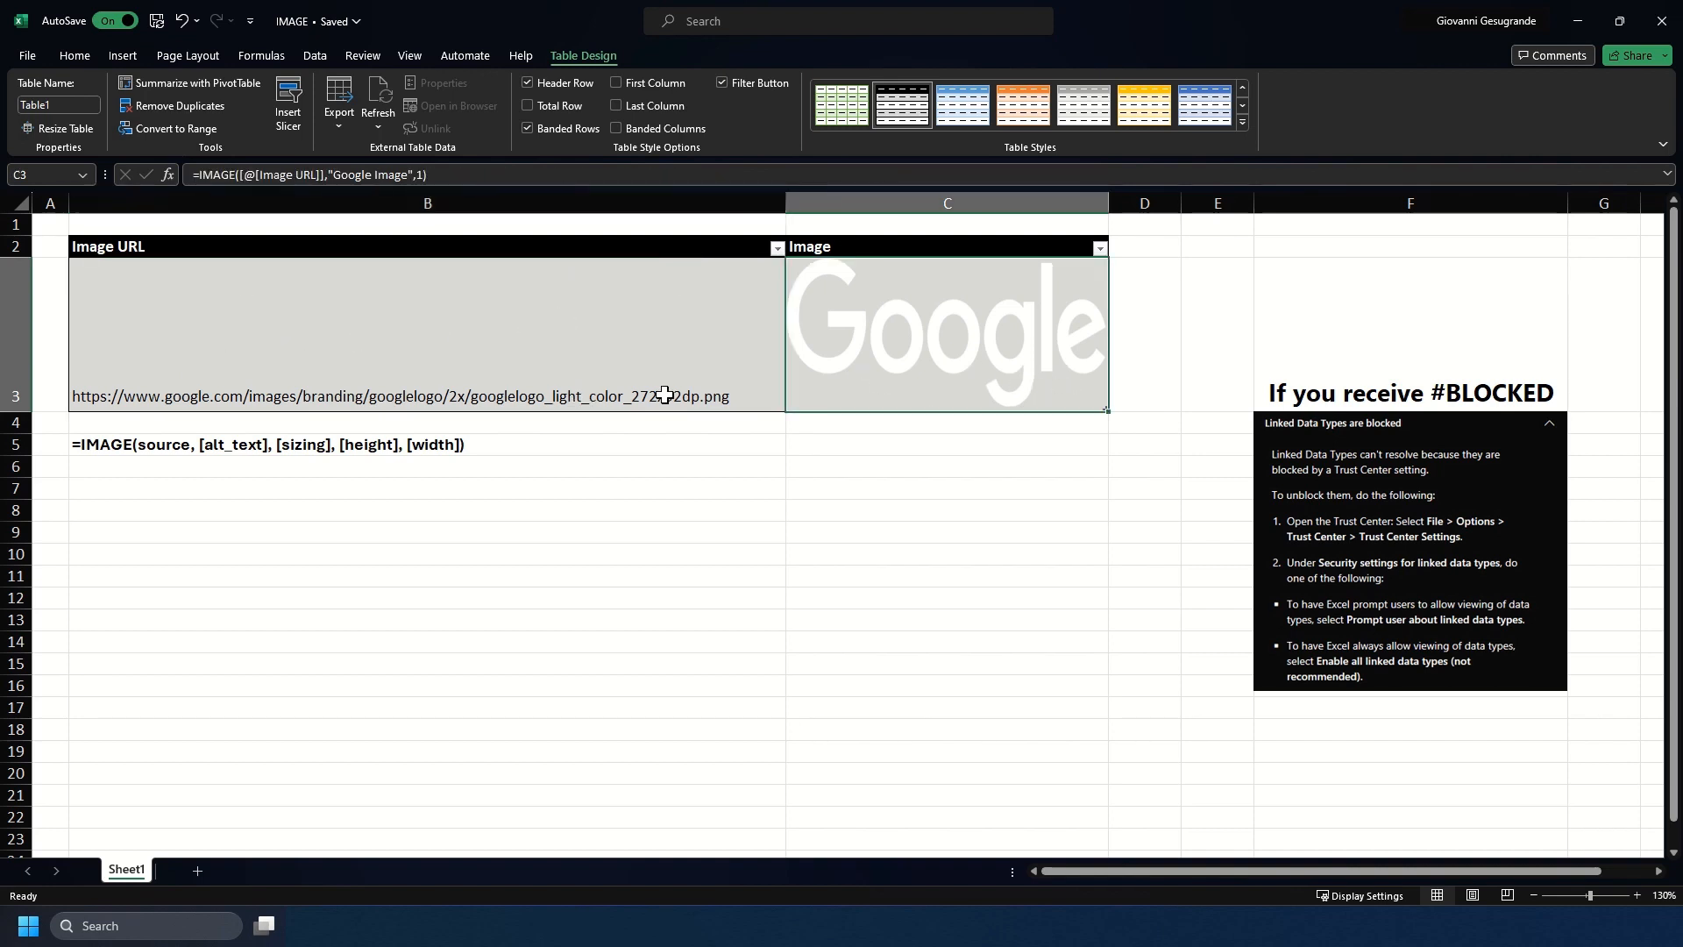
key("Delete")
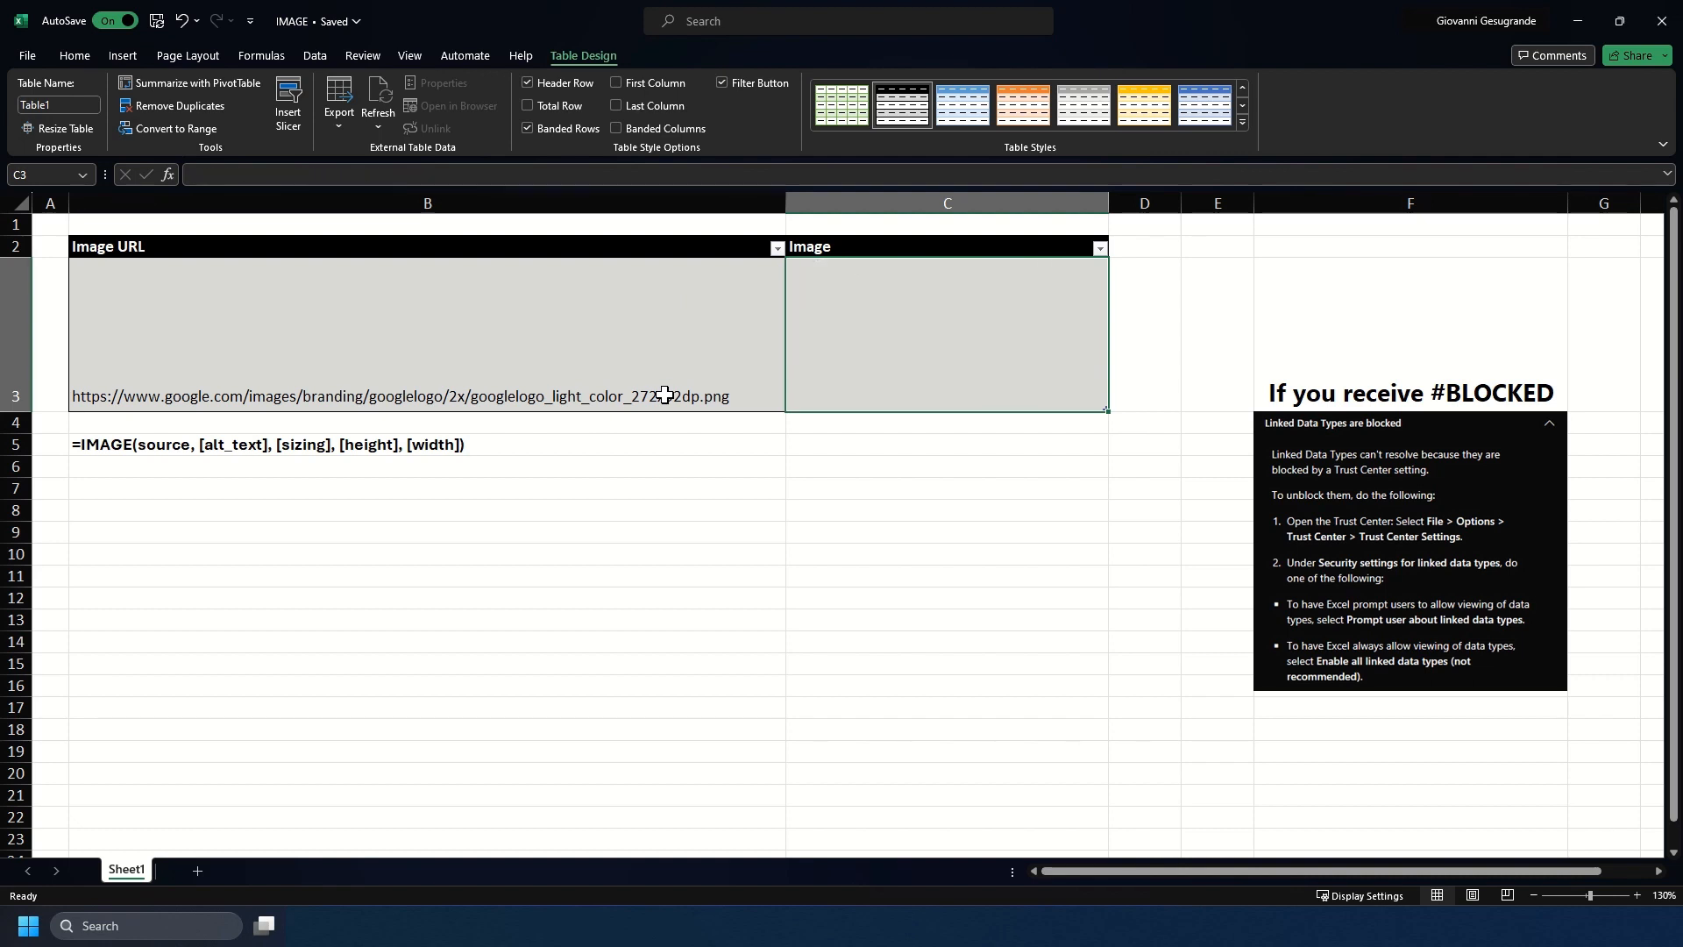
Enter =IMAGE([@[Image URL]],"Google Logo which is white",0) in cell C3 to fit the image to the cell.
type("=I")
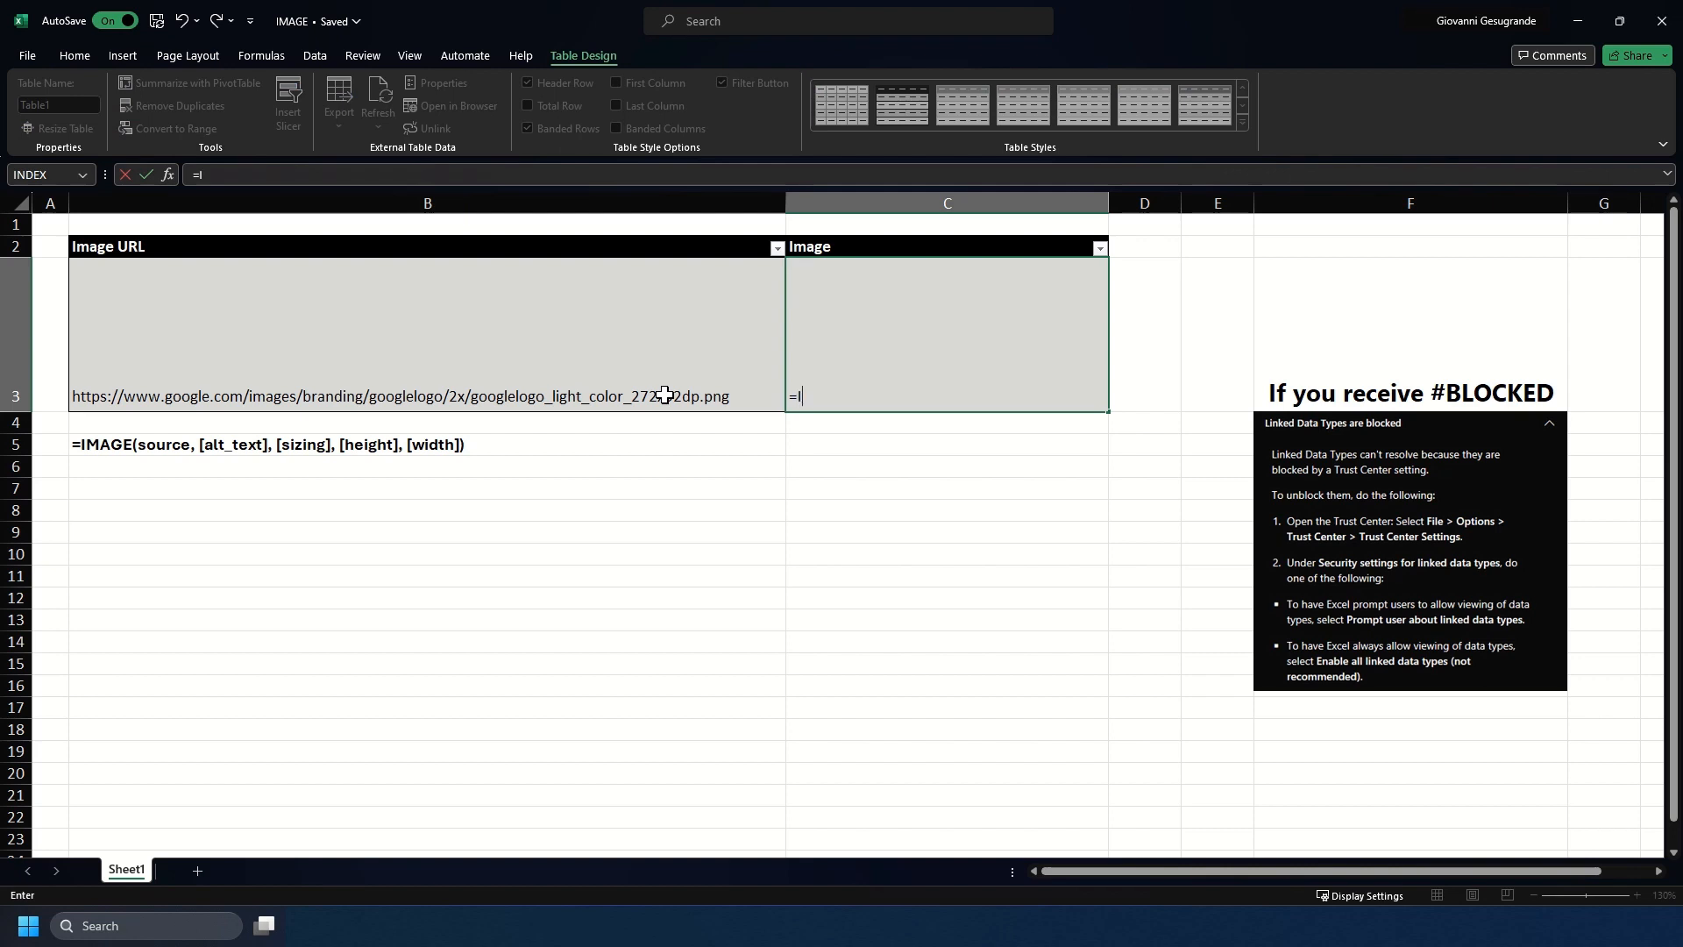
type("MAGE(")
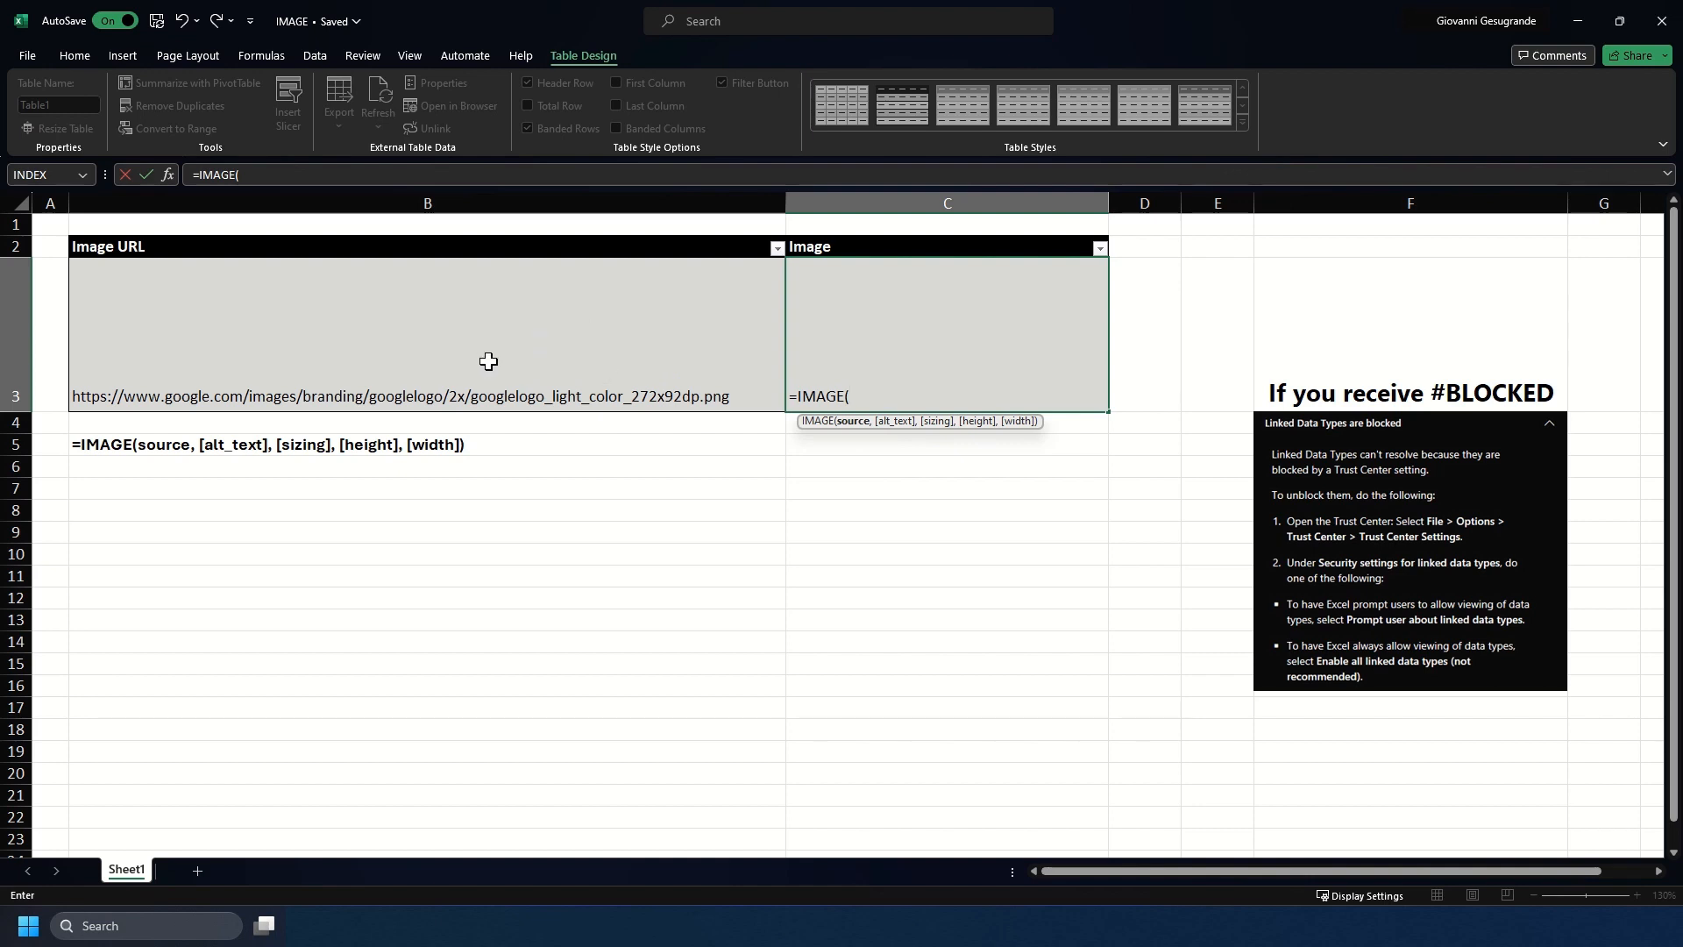
left_click(585, 363)
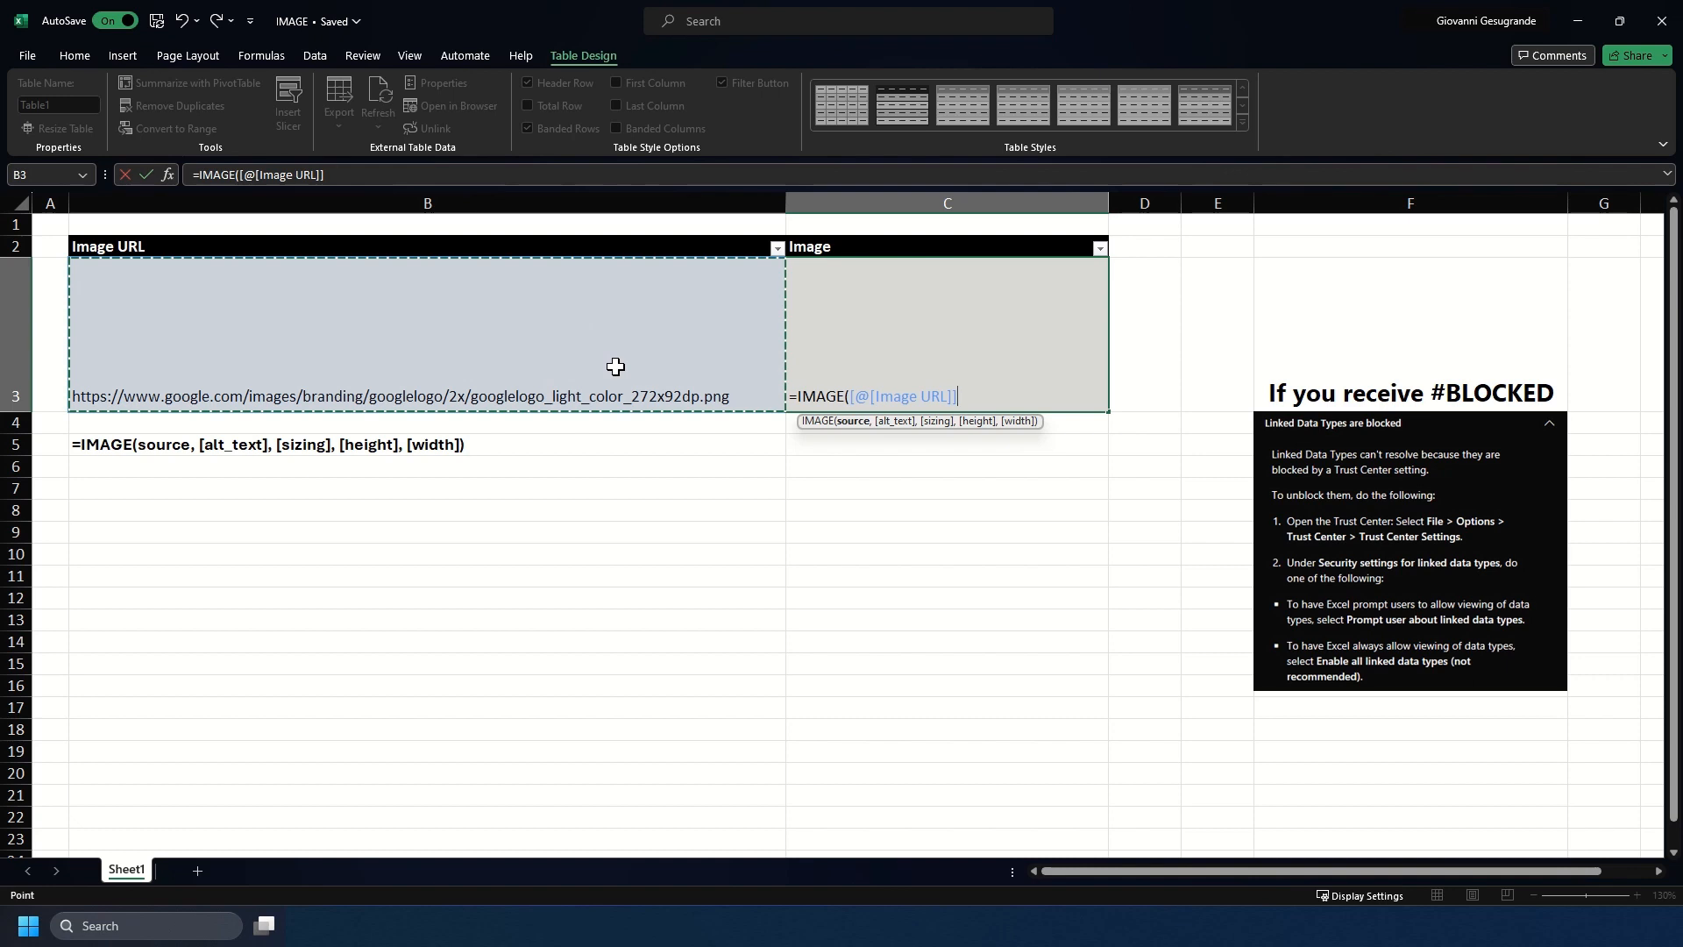
type(",")
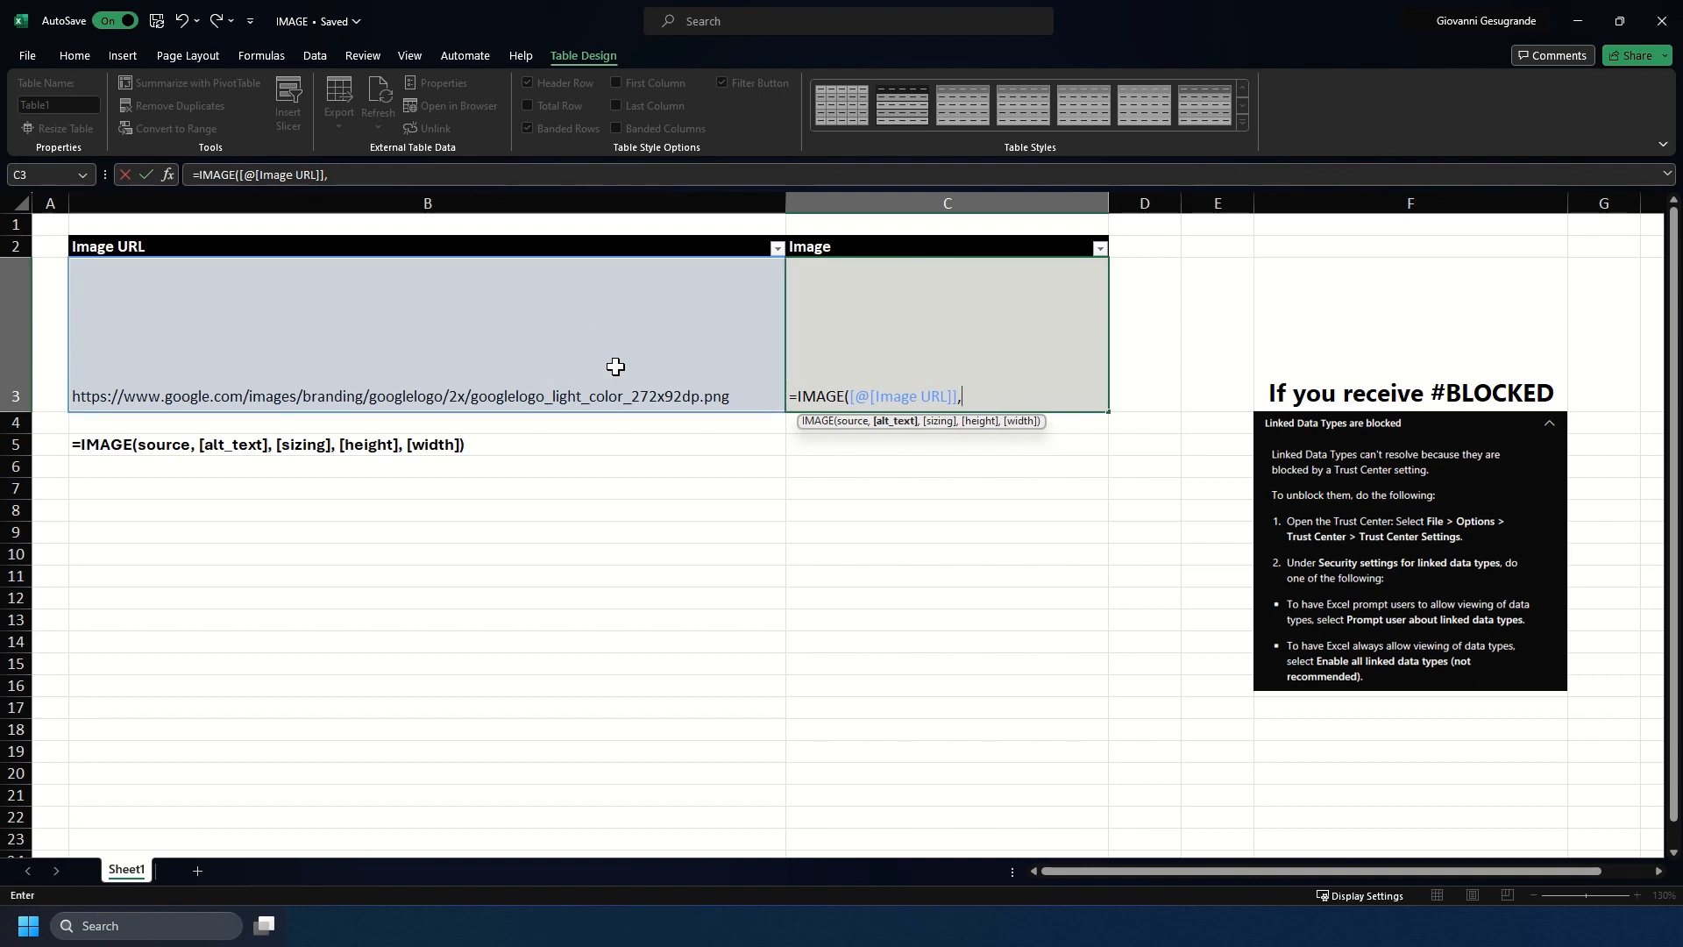
type("\"Google Logo which is white\"")
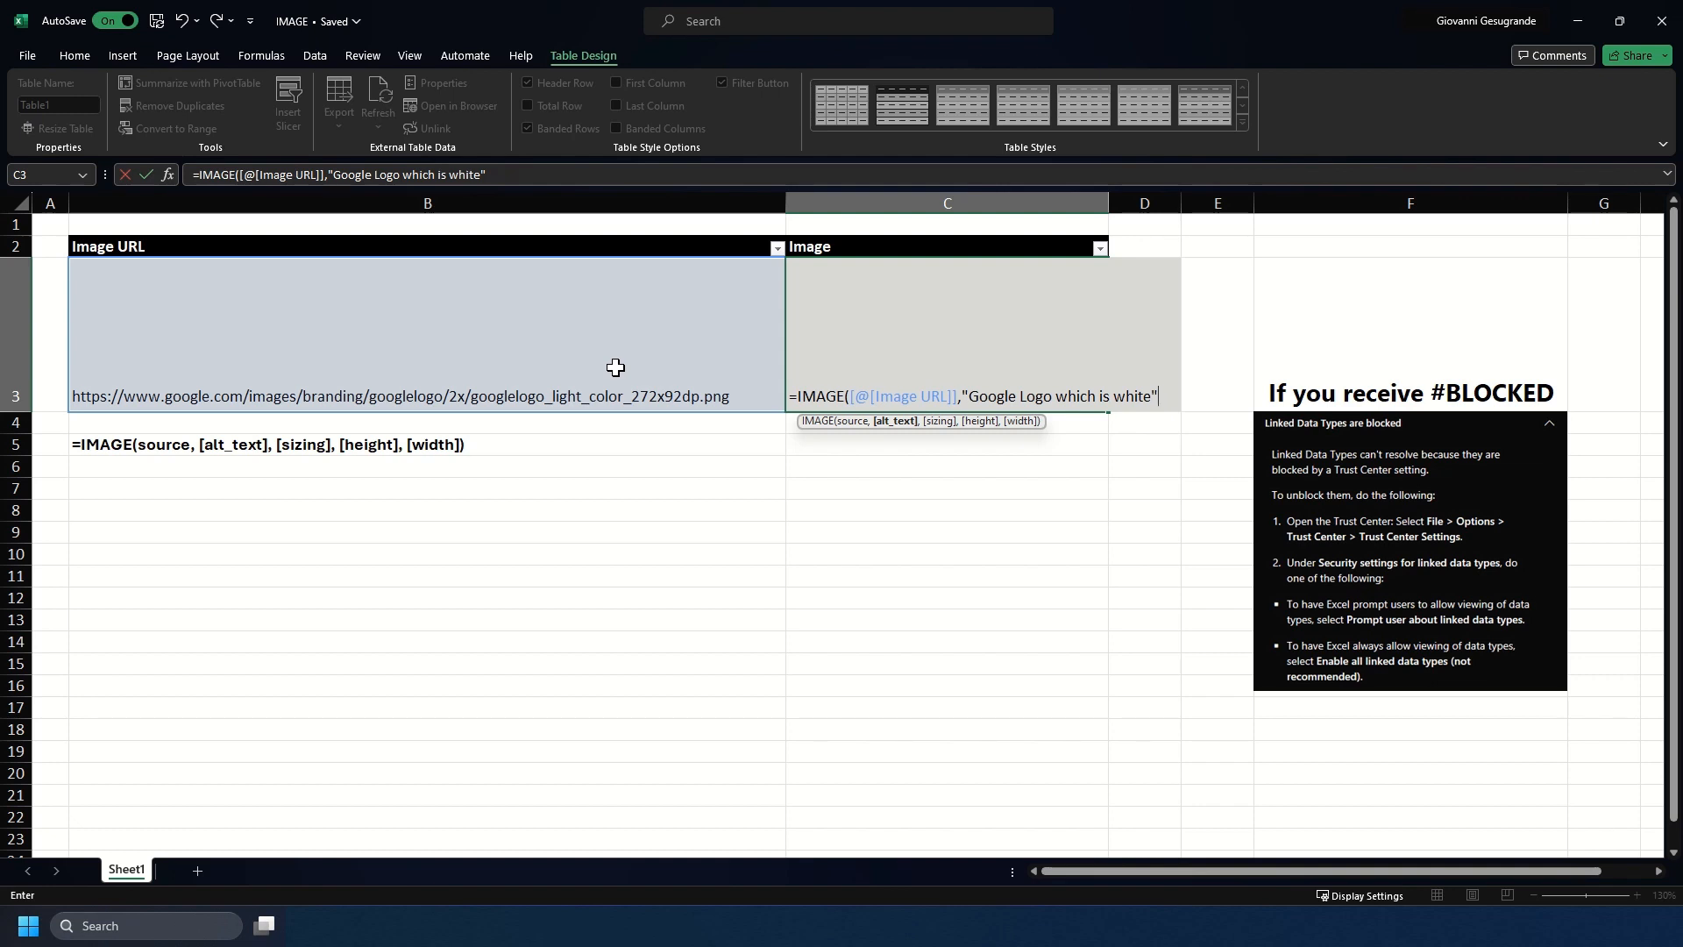
type(",")
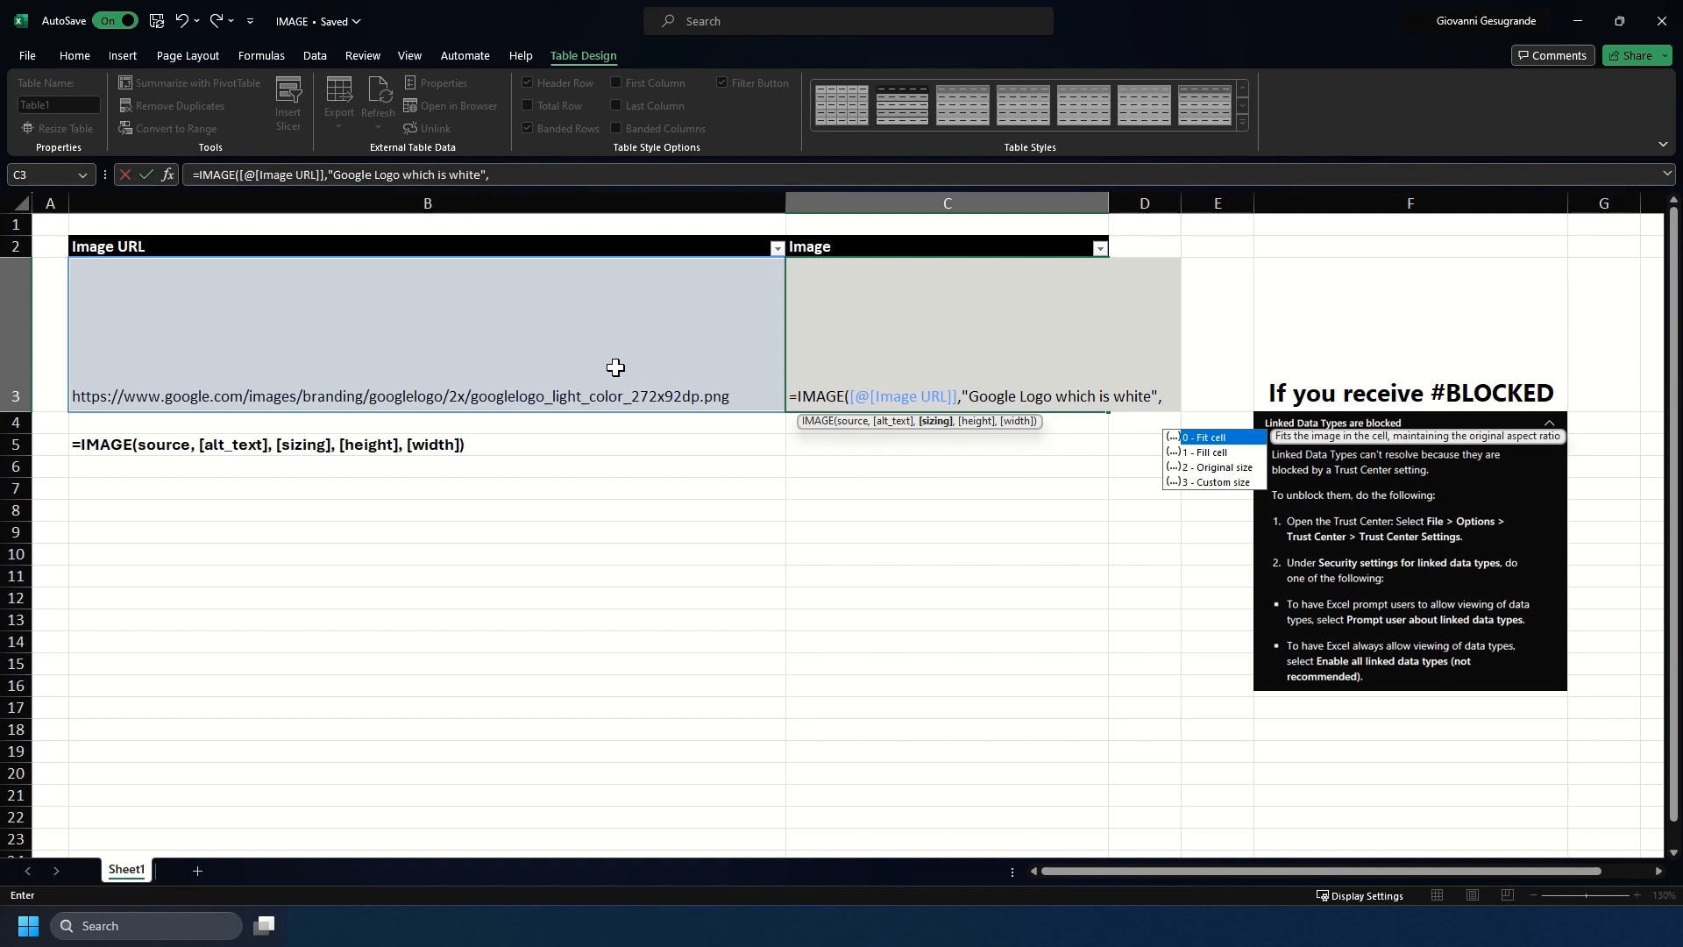
type("0)")
key("Return")
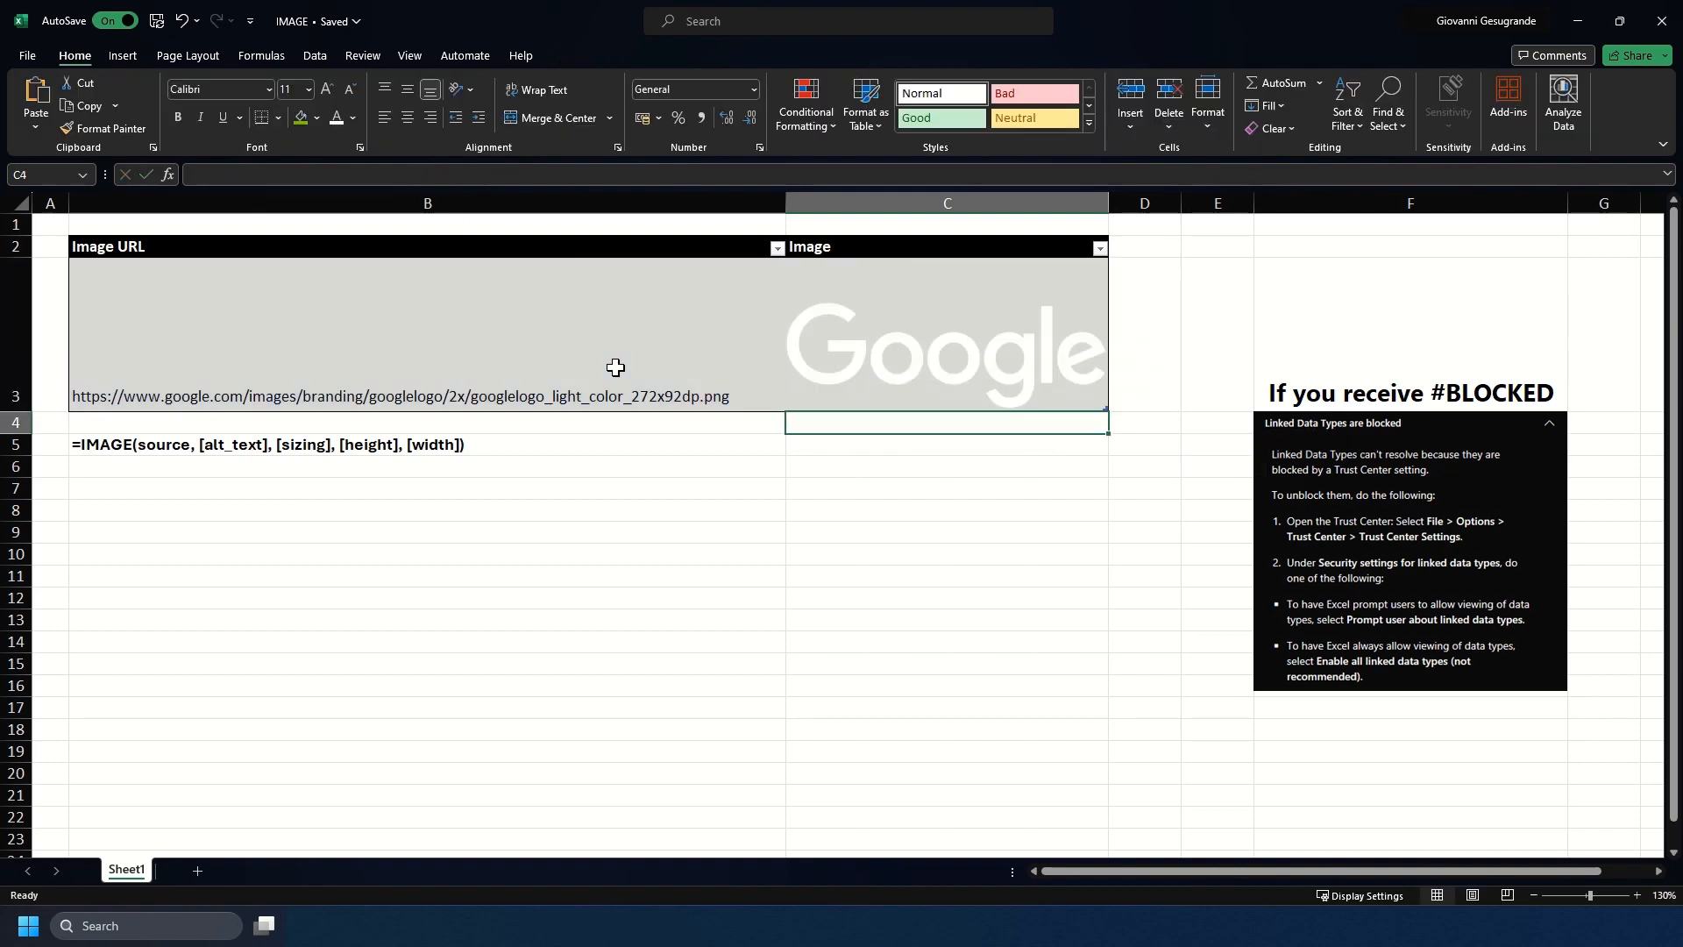
Change the sizing argument of the IMAGE formula in C3 to 1 so the image fills the cell.
left_click(980, 379)
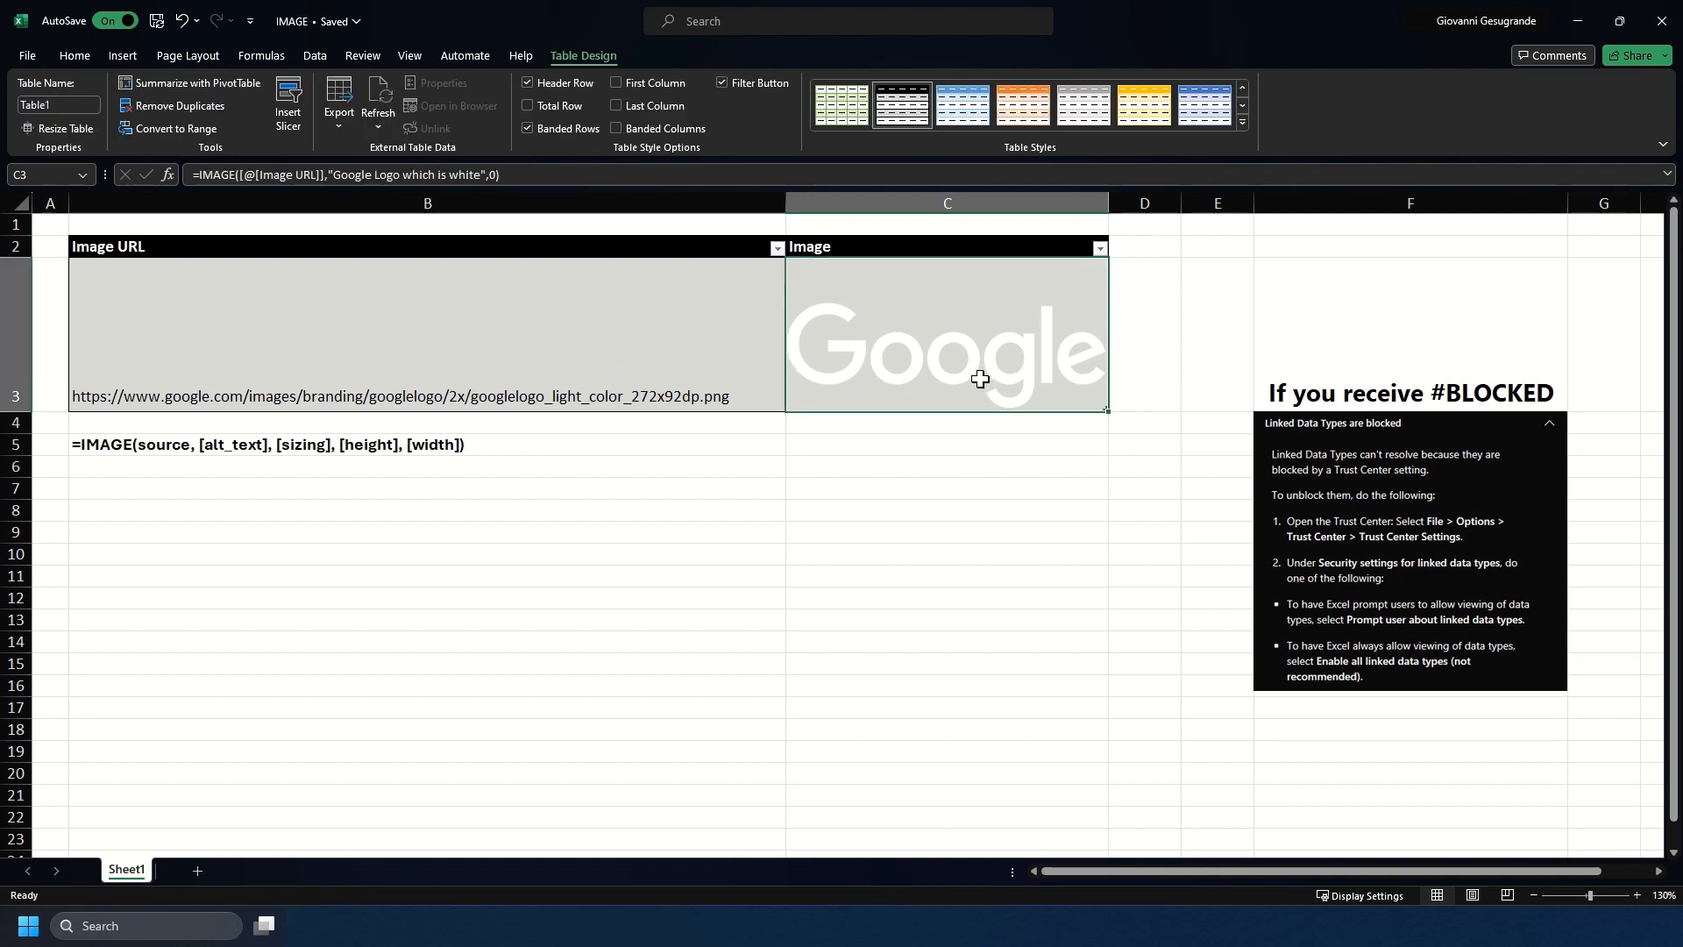
key("F2")
key("Left")
key("BackSpace")
type("1")
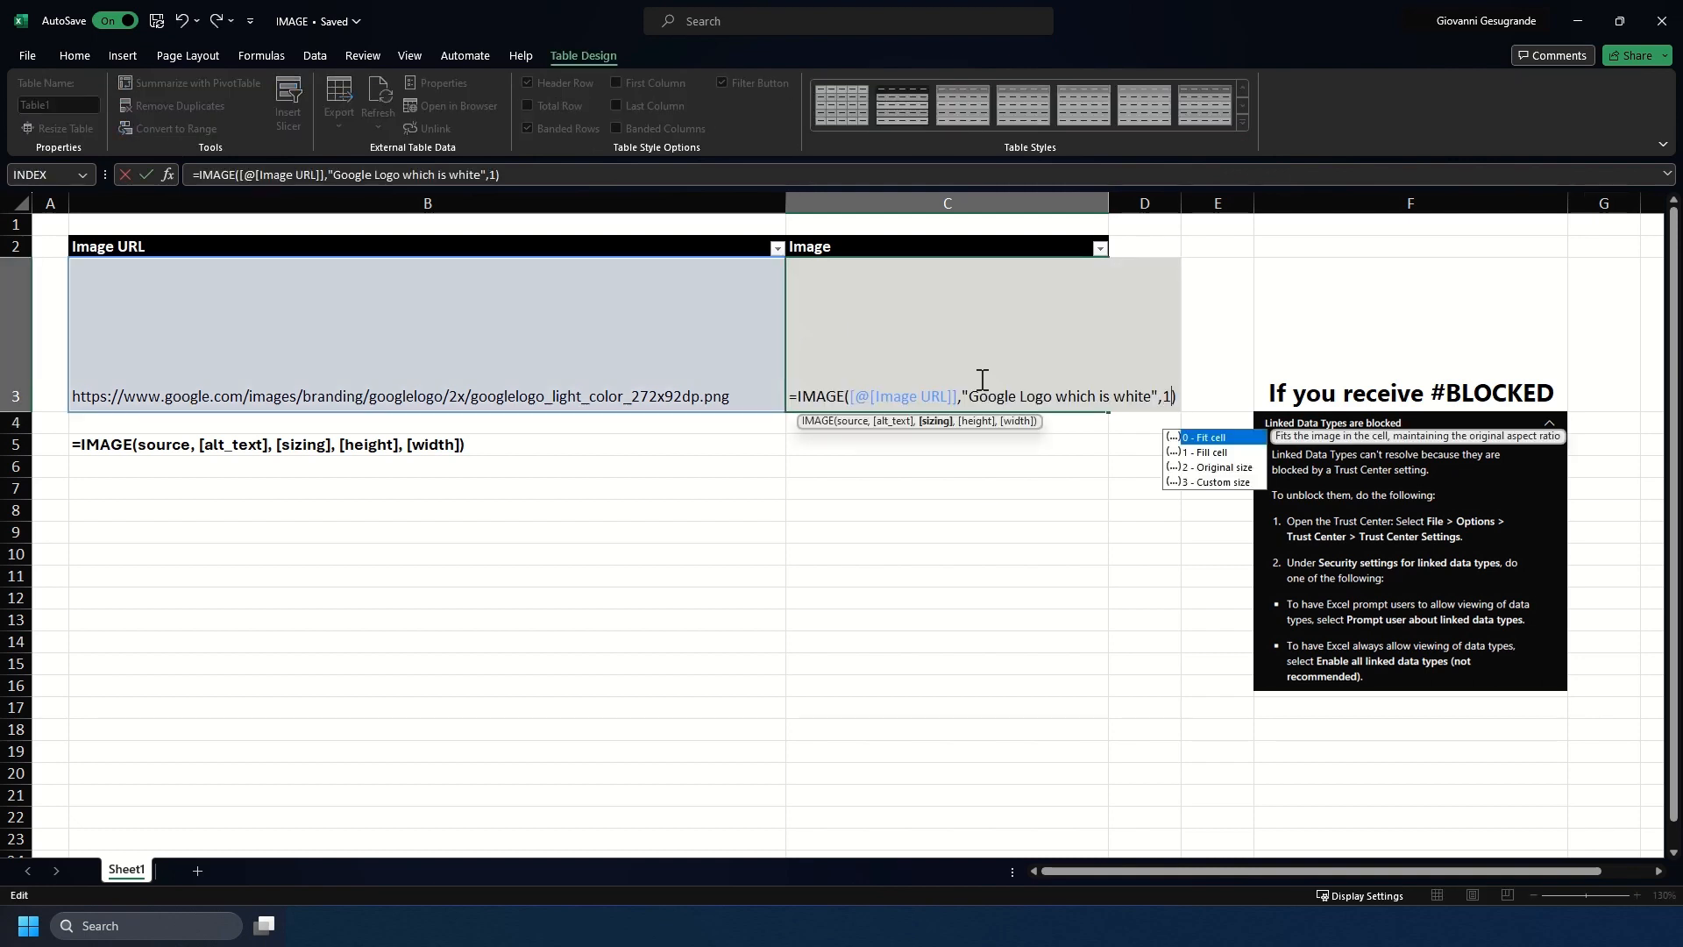
key("Return")
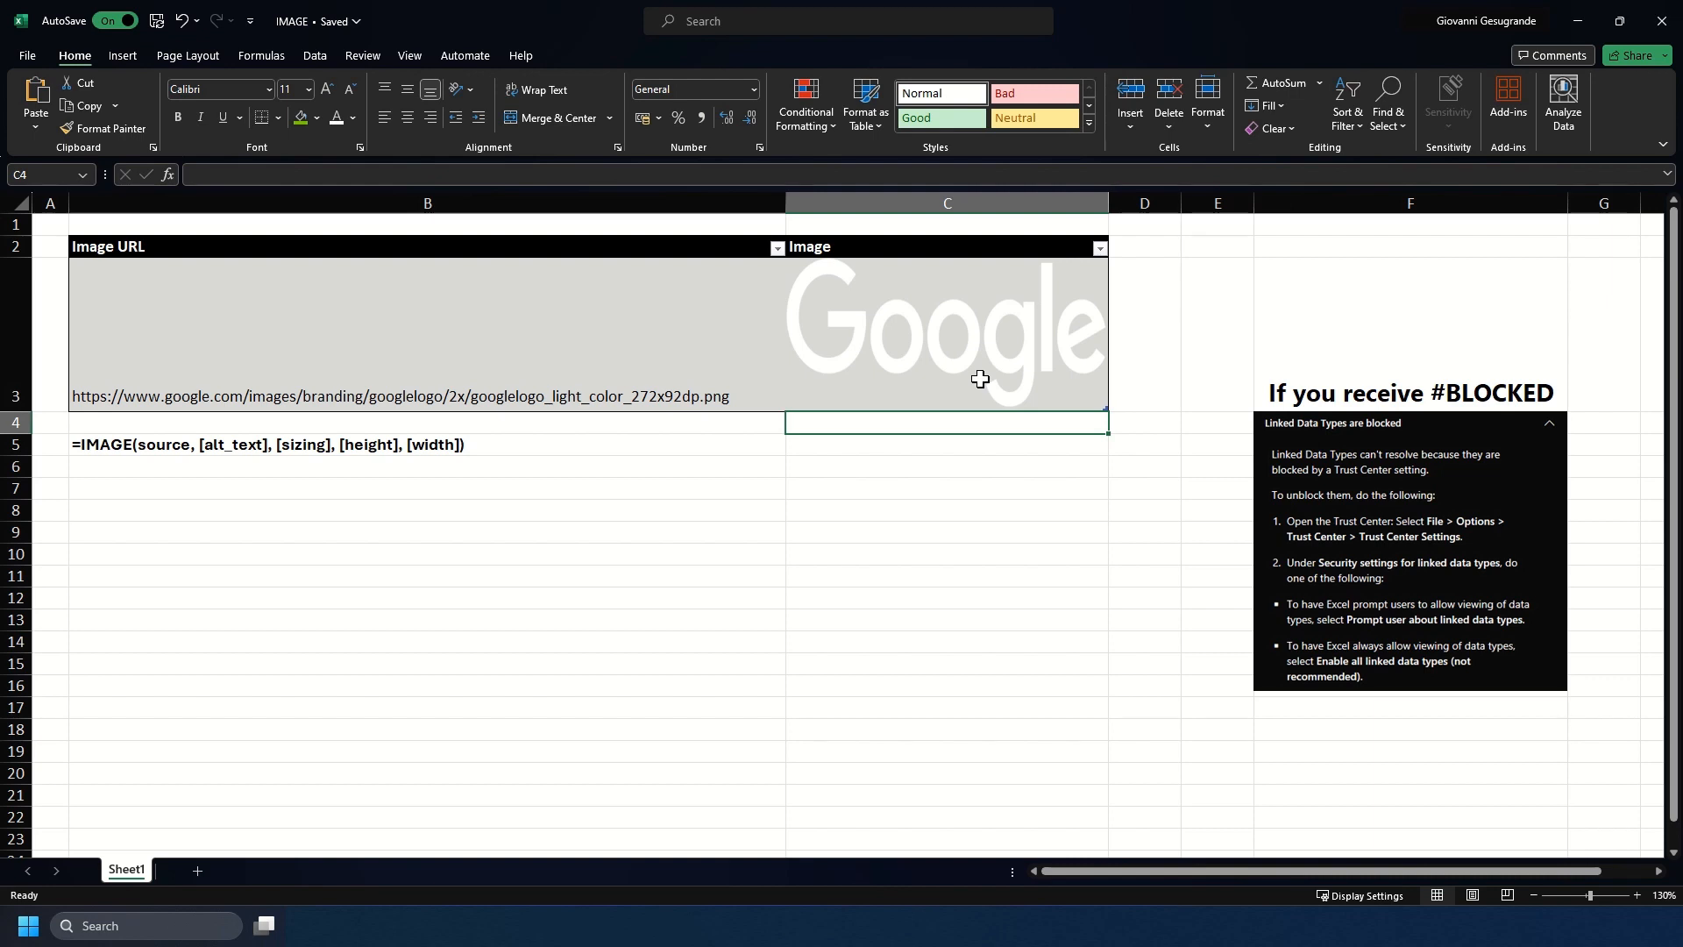
Change the sizing argument of the IMAGE formula in C3 to 2 for the original image size.
key("Up")
key("F2")
key("Left")
key("Left")
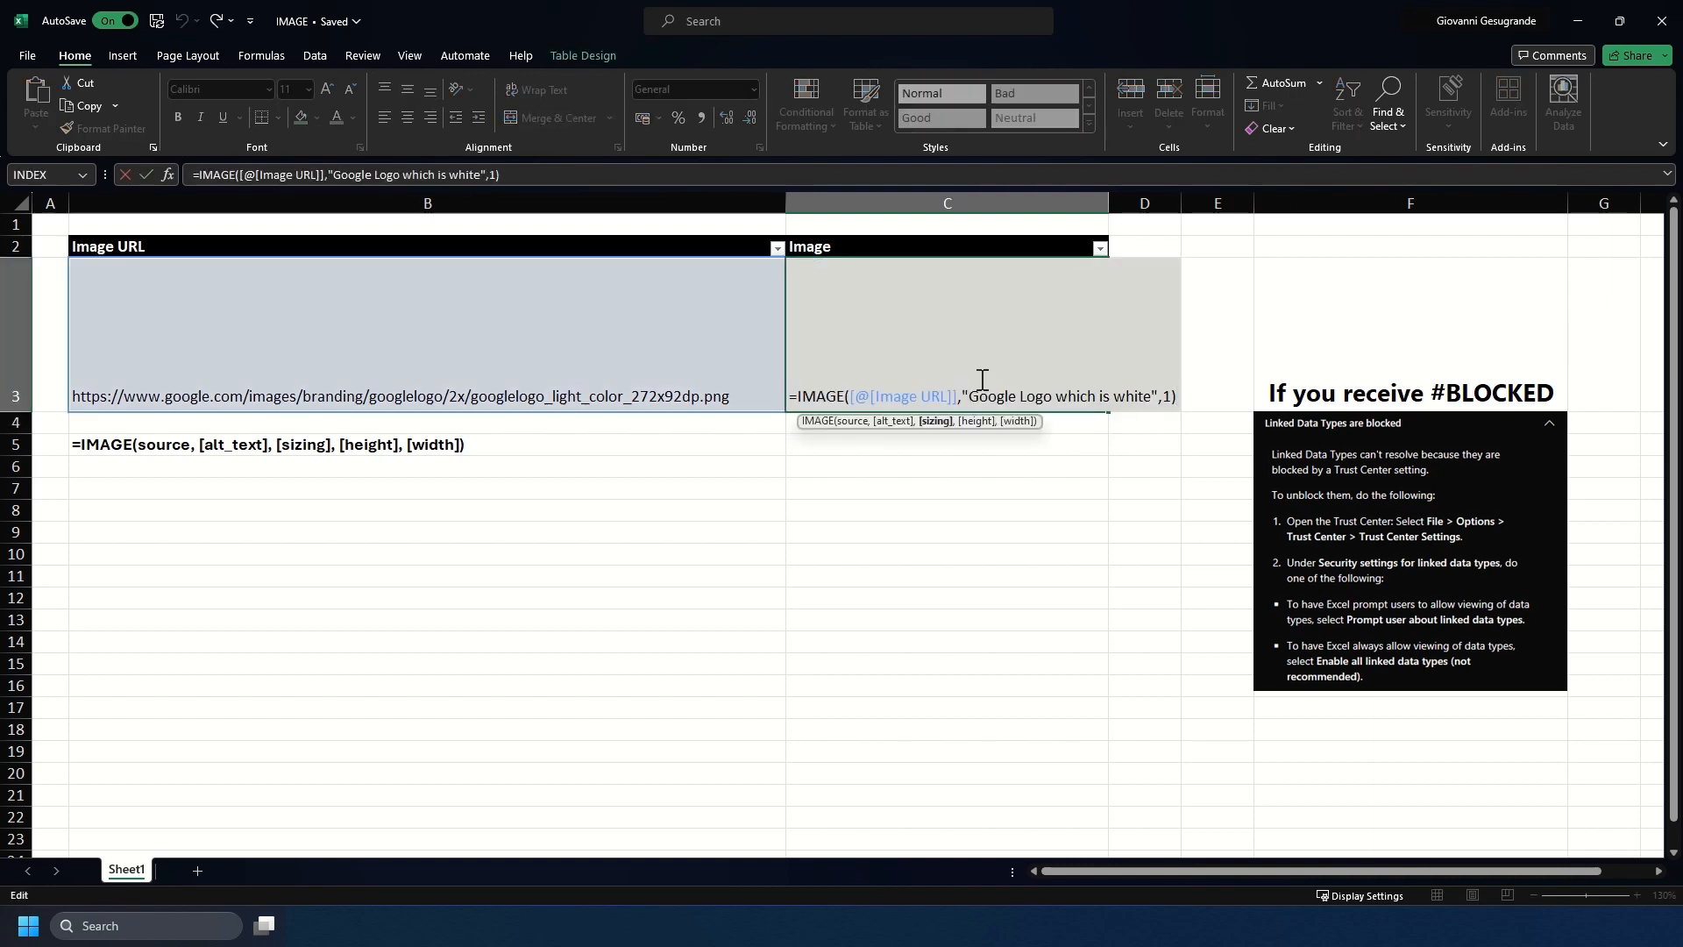
type("2")
key("Delete")
key("ctrl+Return")
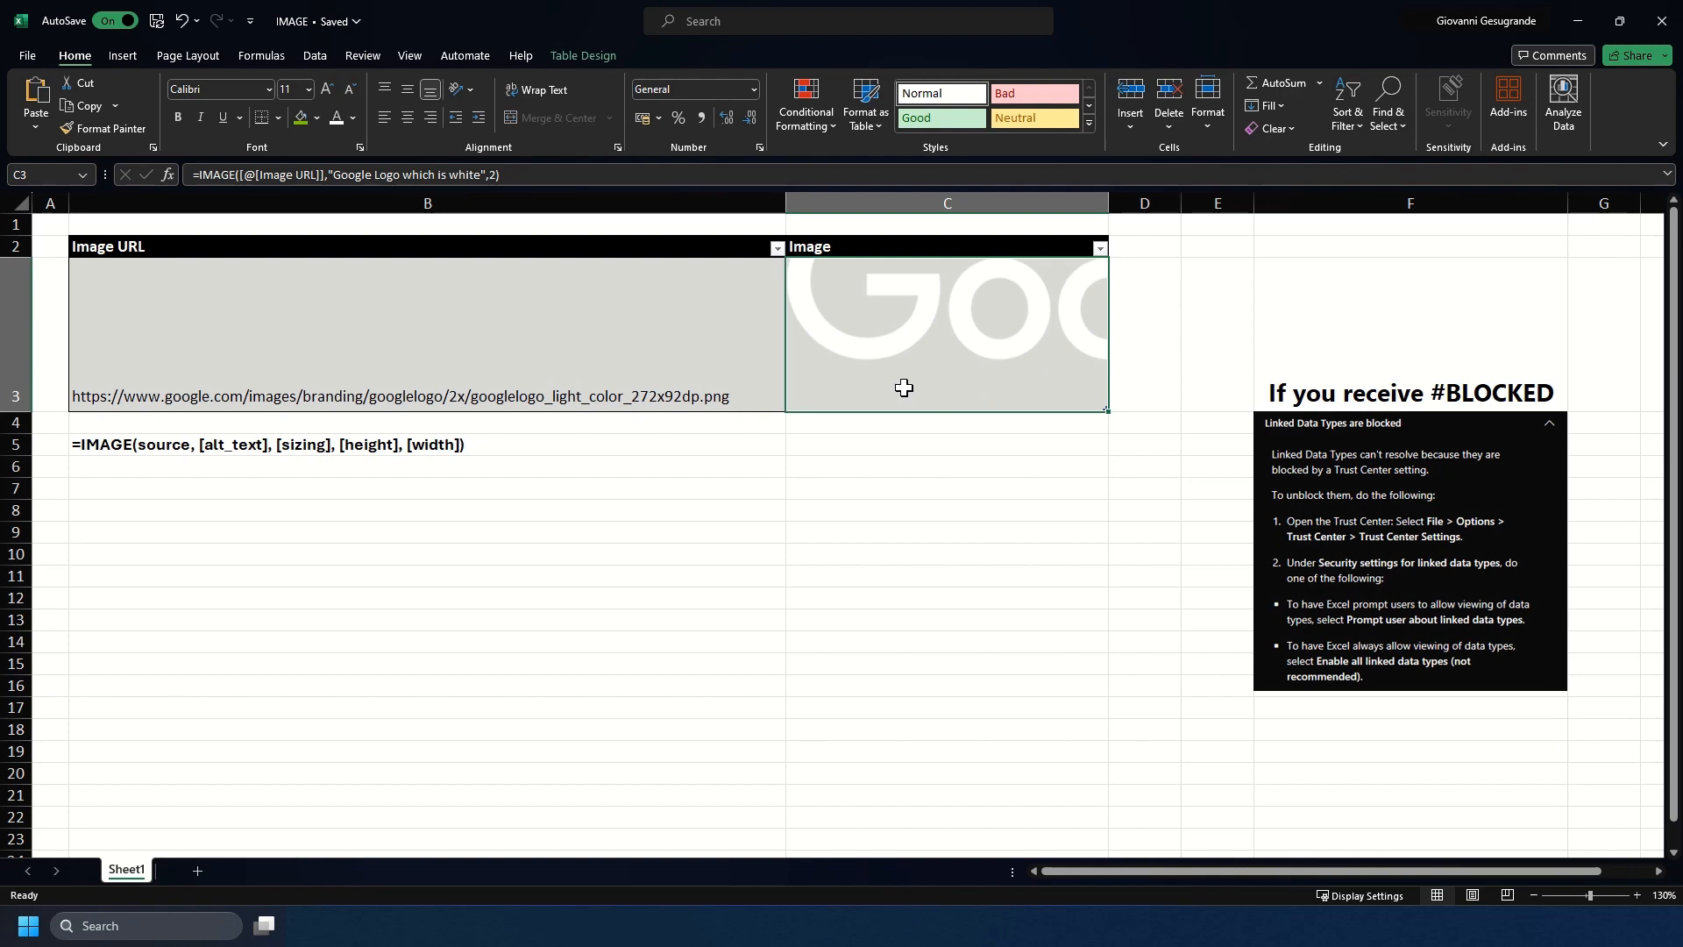
Switch the IMAGE formula in C3 to custom sizing 3 with a height of 10 and a width of 20.
double_click(1013, 327)
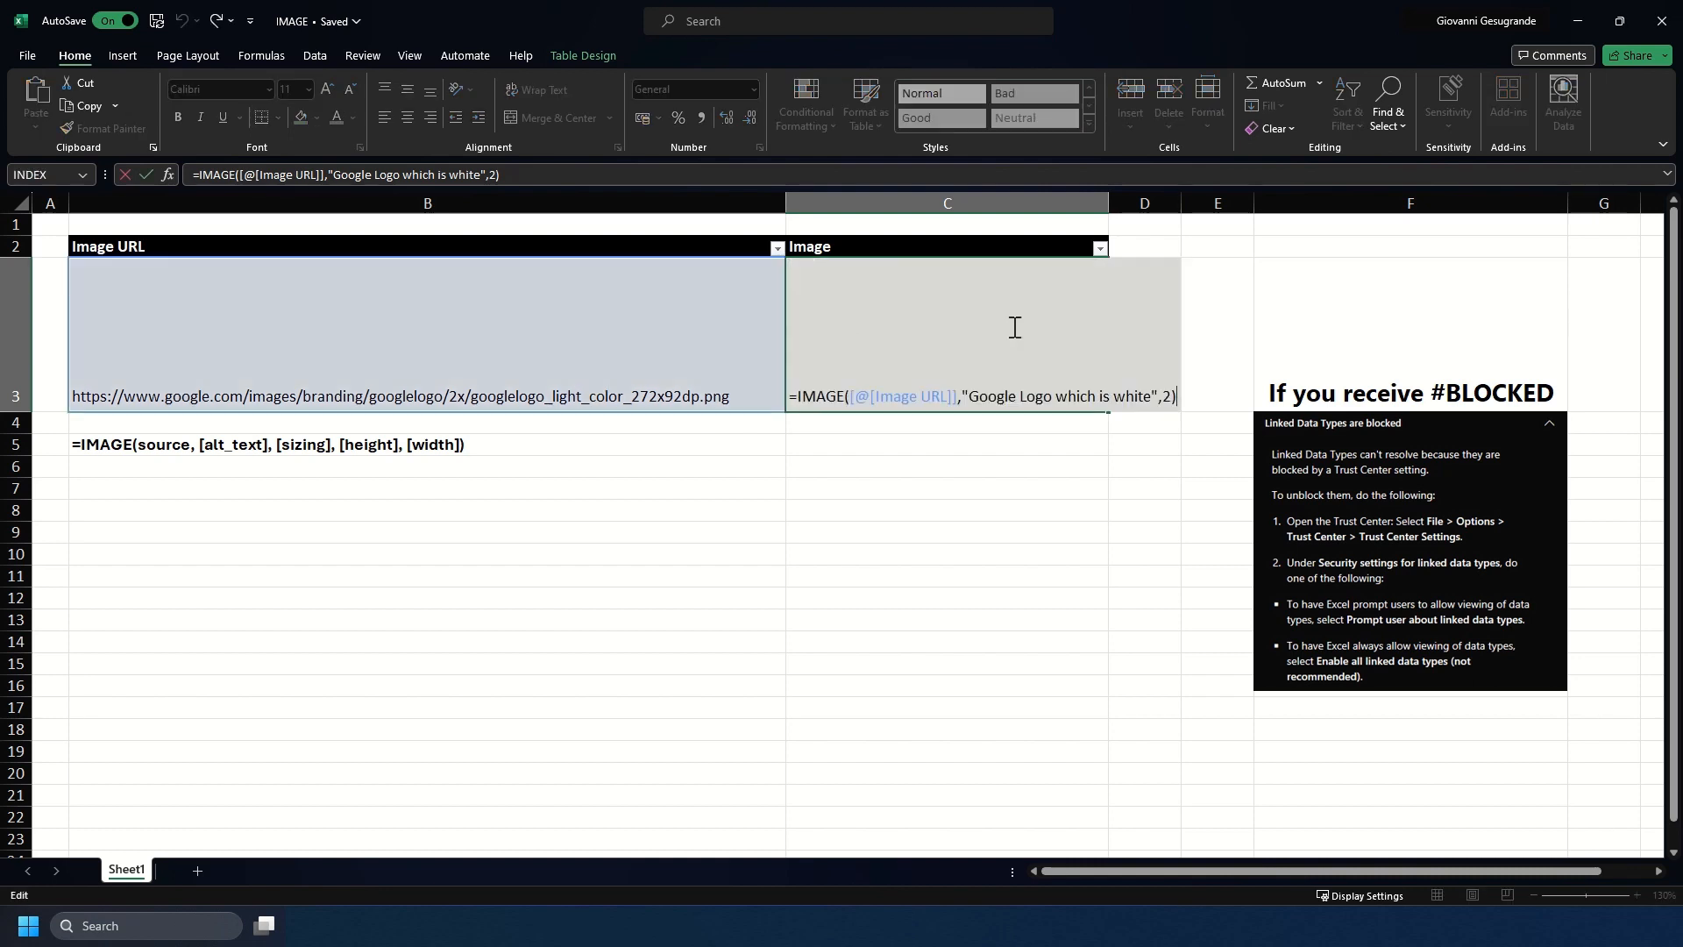
key("Left")
key("BackSpace")
type("3")
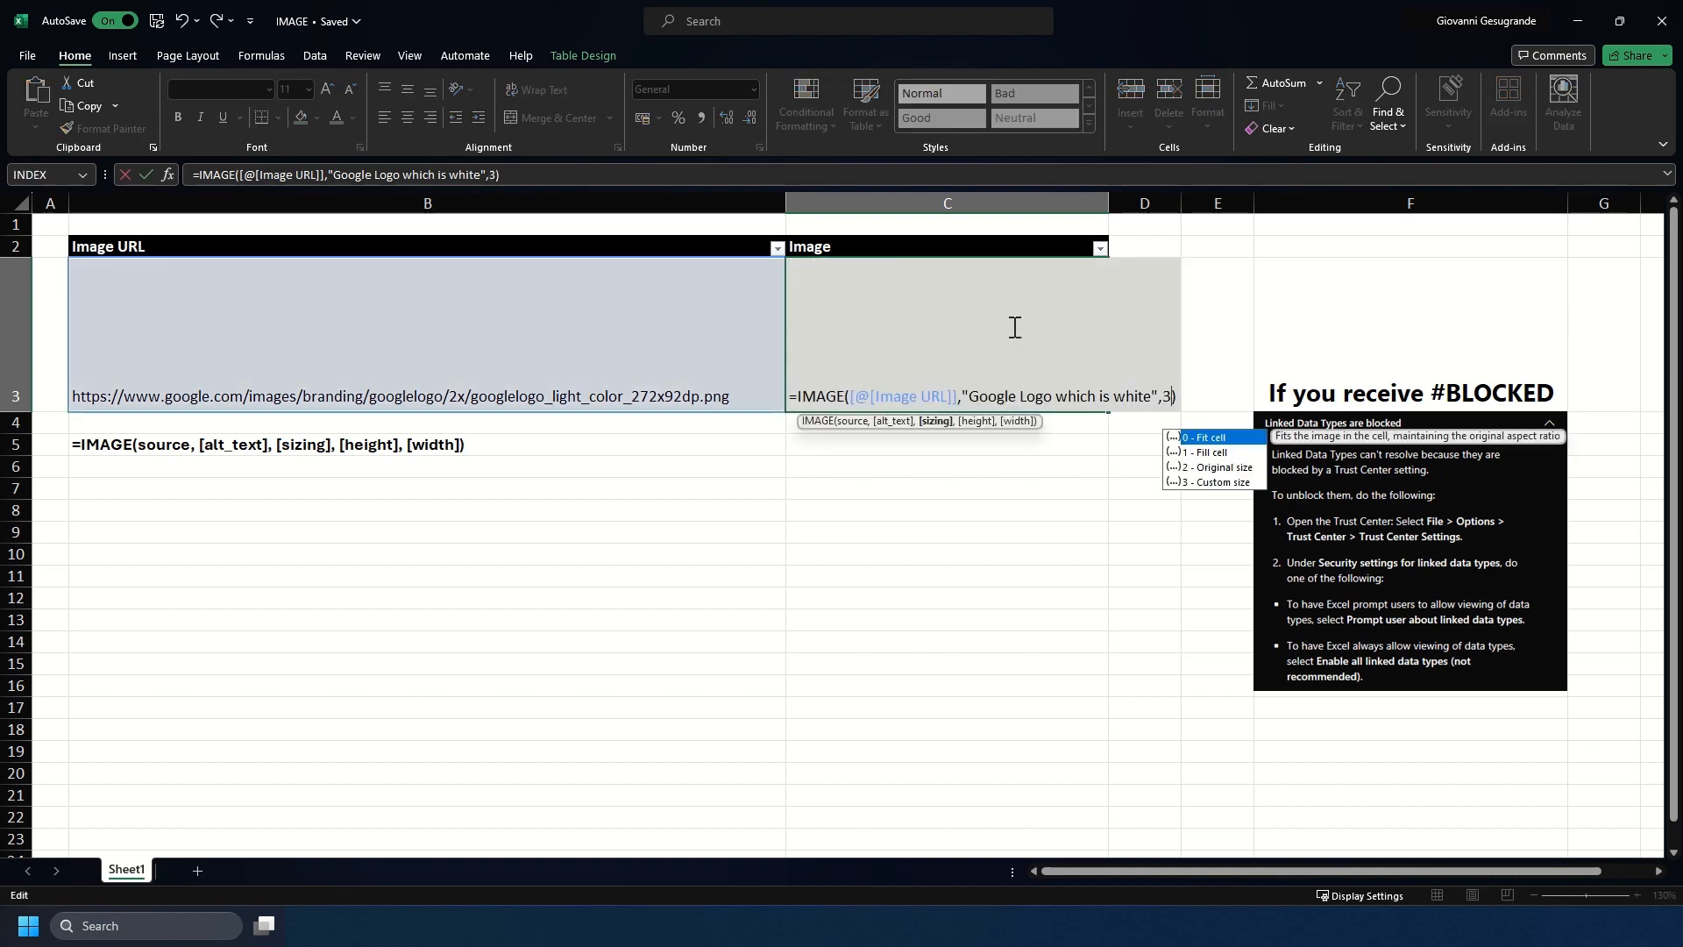
type(",")
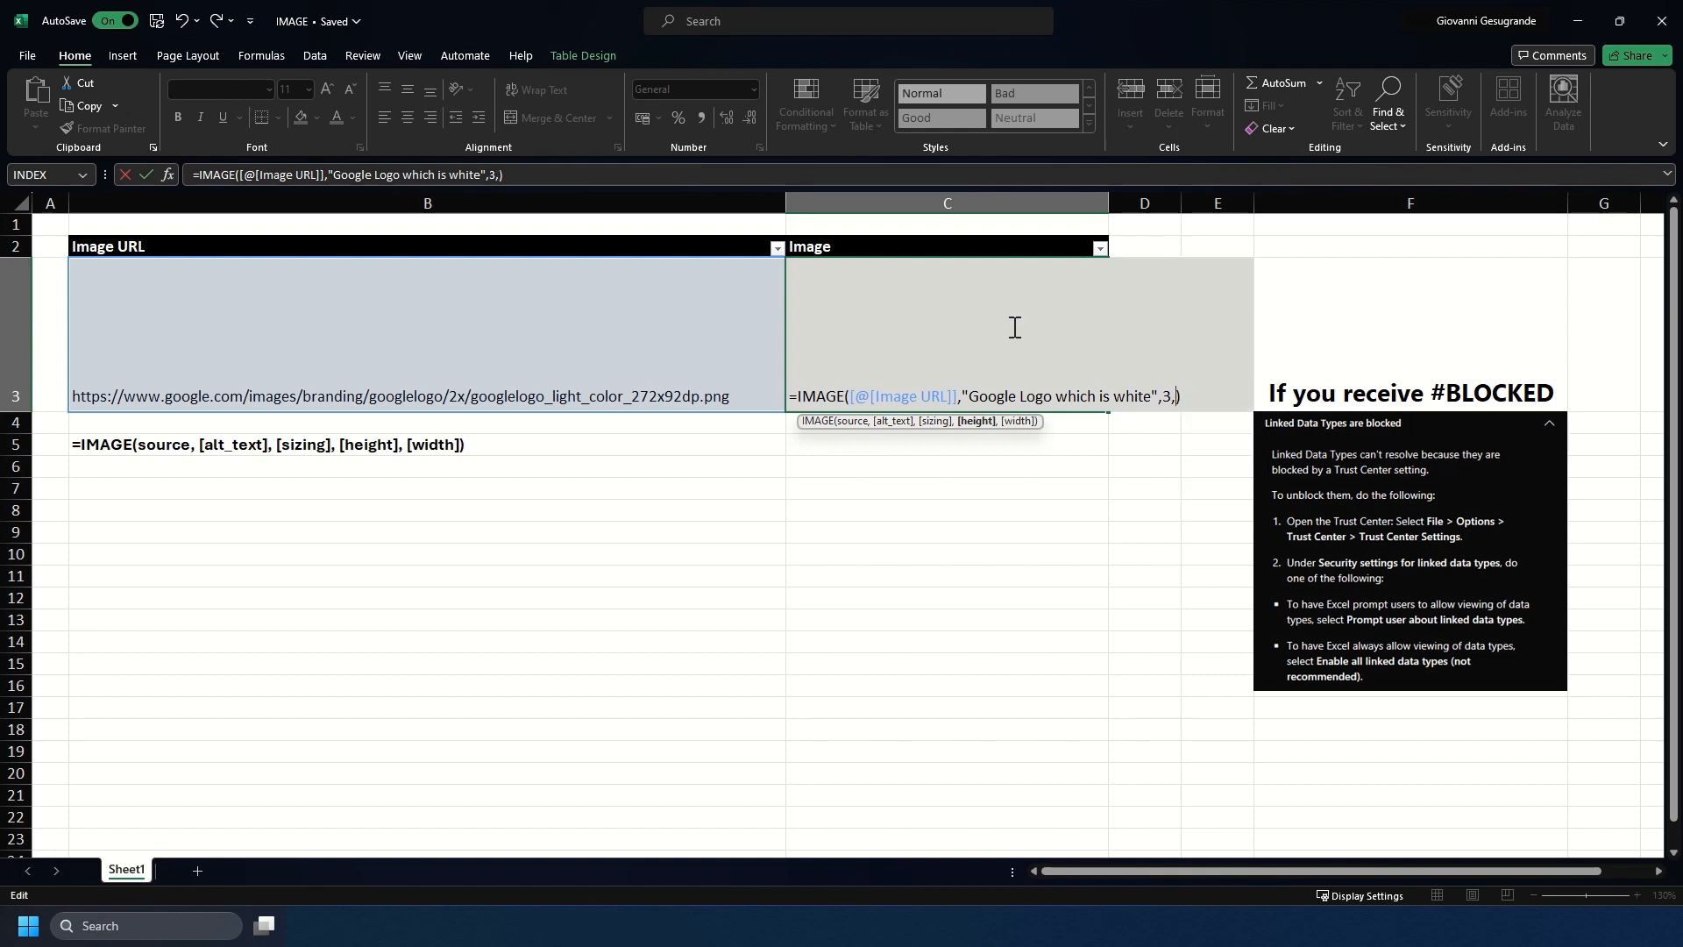
type("10,20")
key("Return")
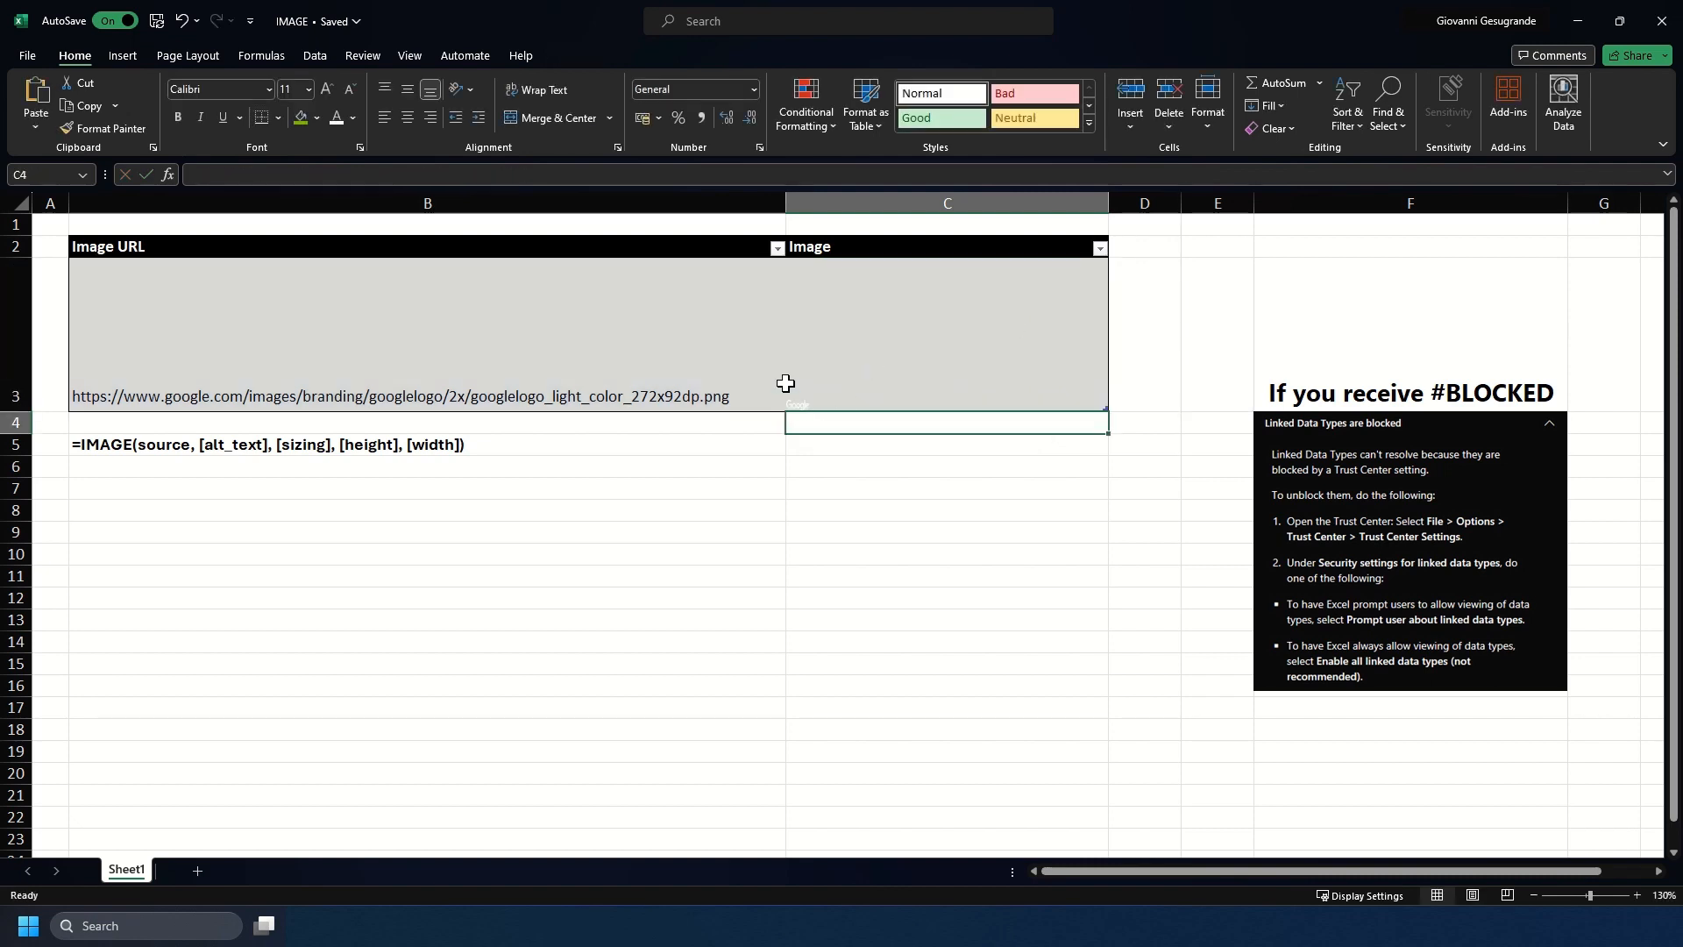
Set the custom image height to 100 and the width to 200 in the C3 formula.
left_click(825, 404)
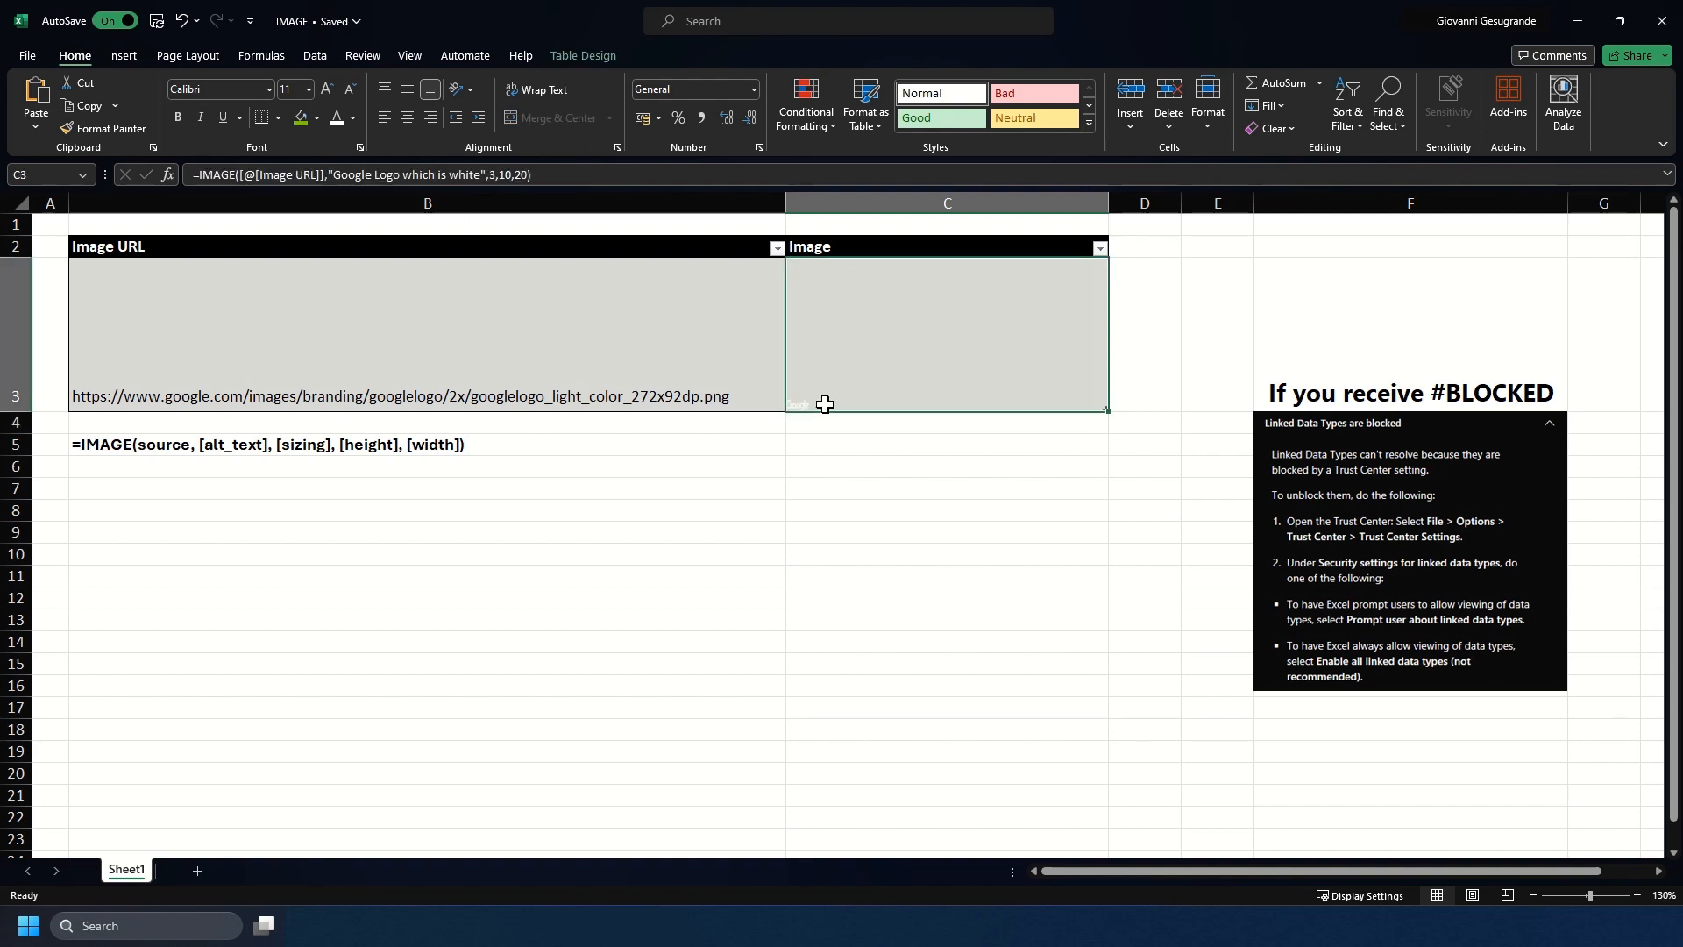
key("F2")
key("Left")
key("Left")
key("Left")
key("Left")
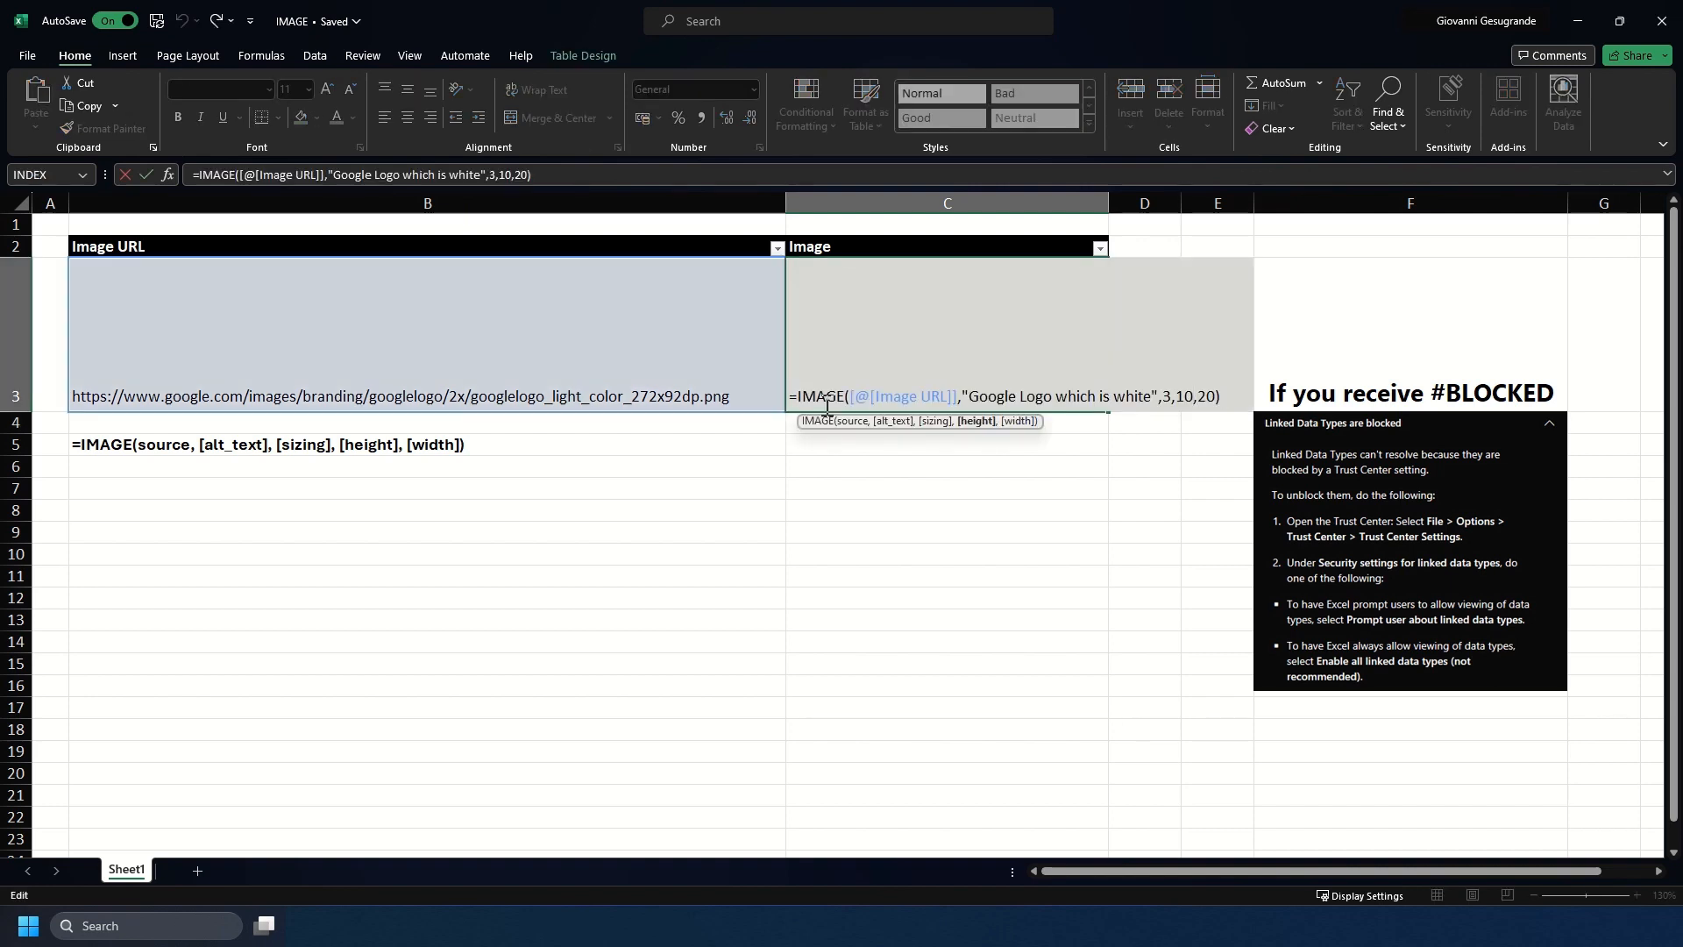
type("0")
key("Right")
key("Right")
key("Right")
type("0")
key("Return")
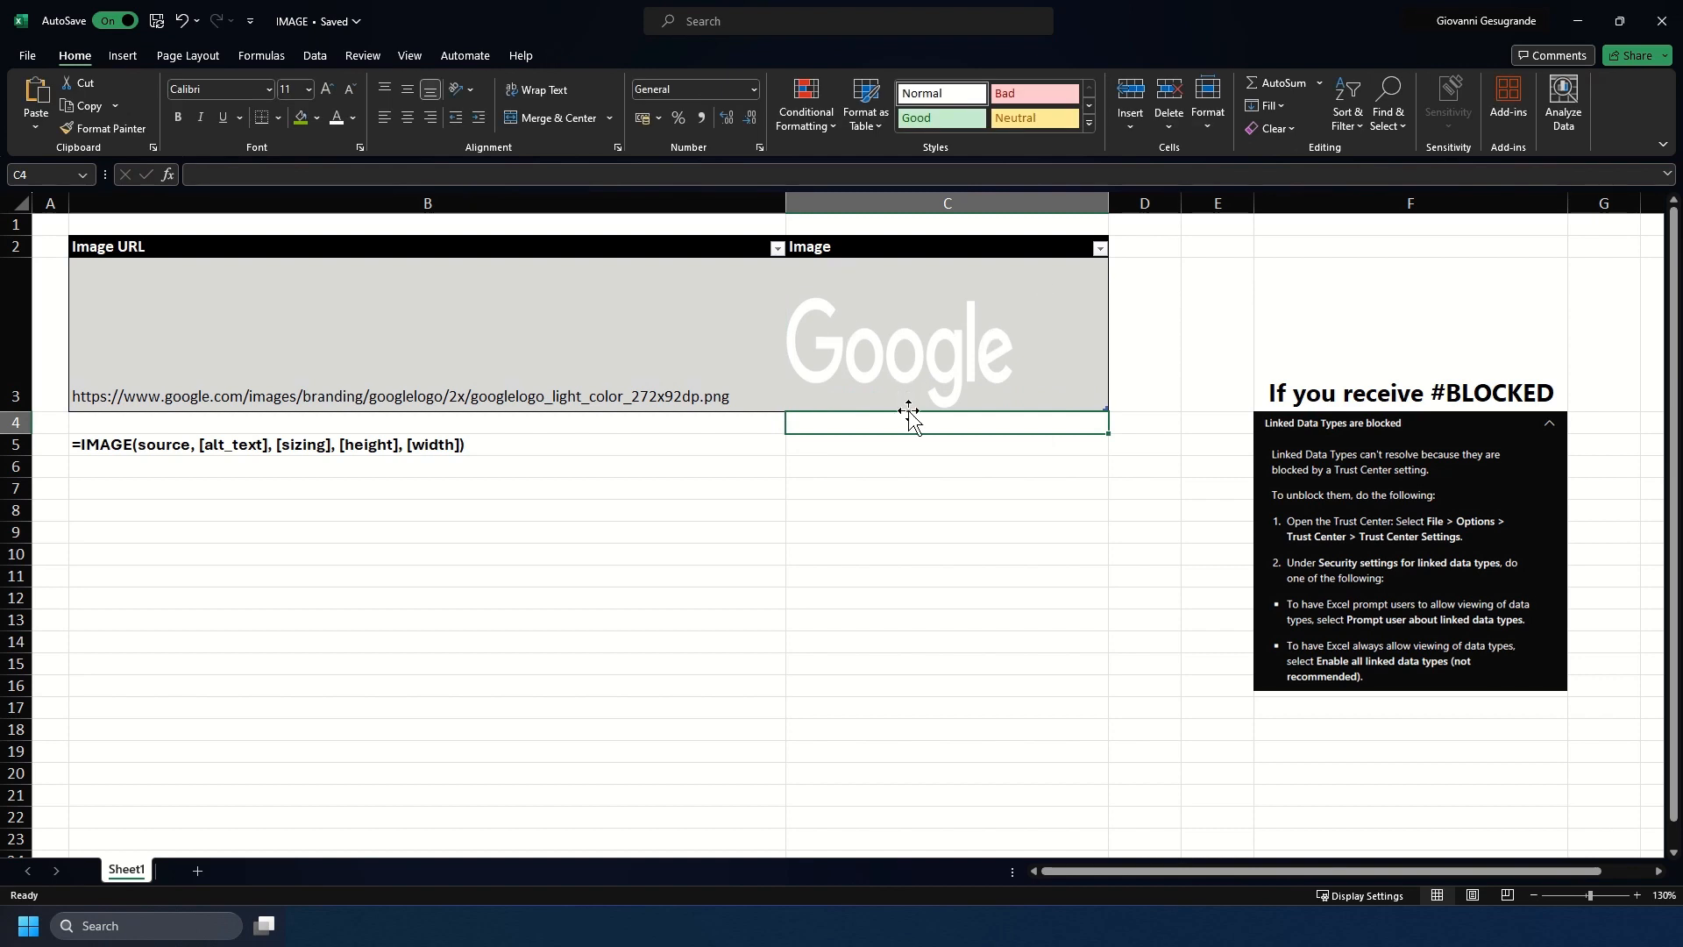
left_click(945, 375)
Note the first two sizing options below the table: "0 - fit cell" in C6 and "1 - fill cell" in C7.
left_click(843, 468)
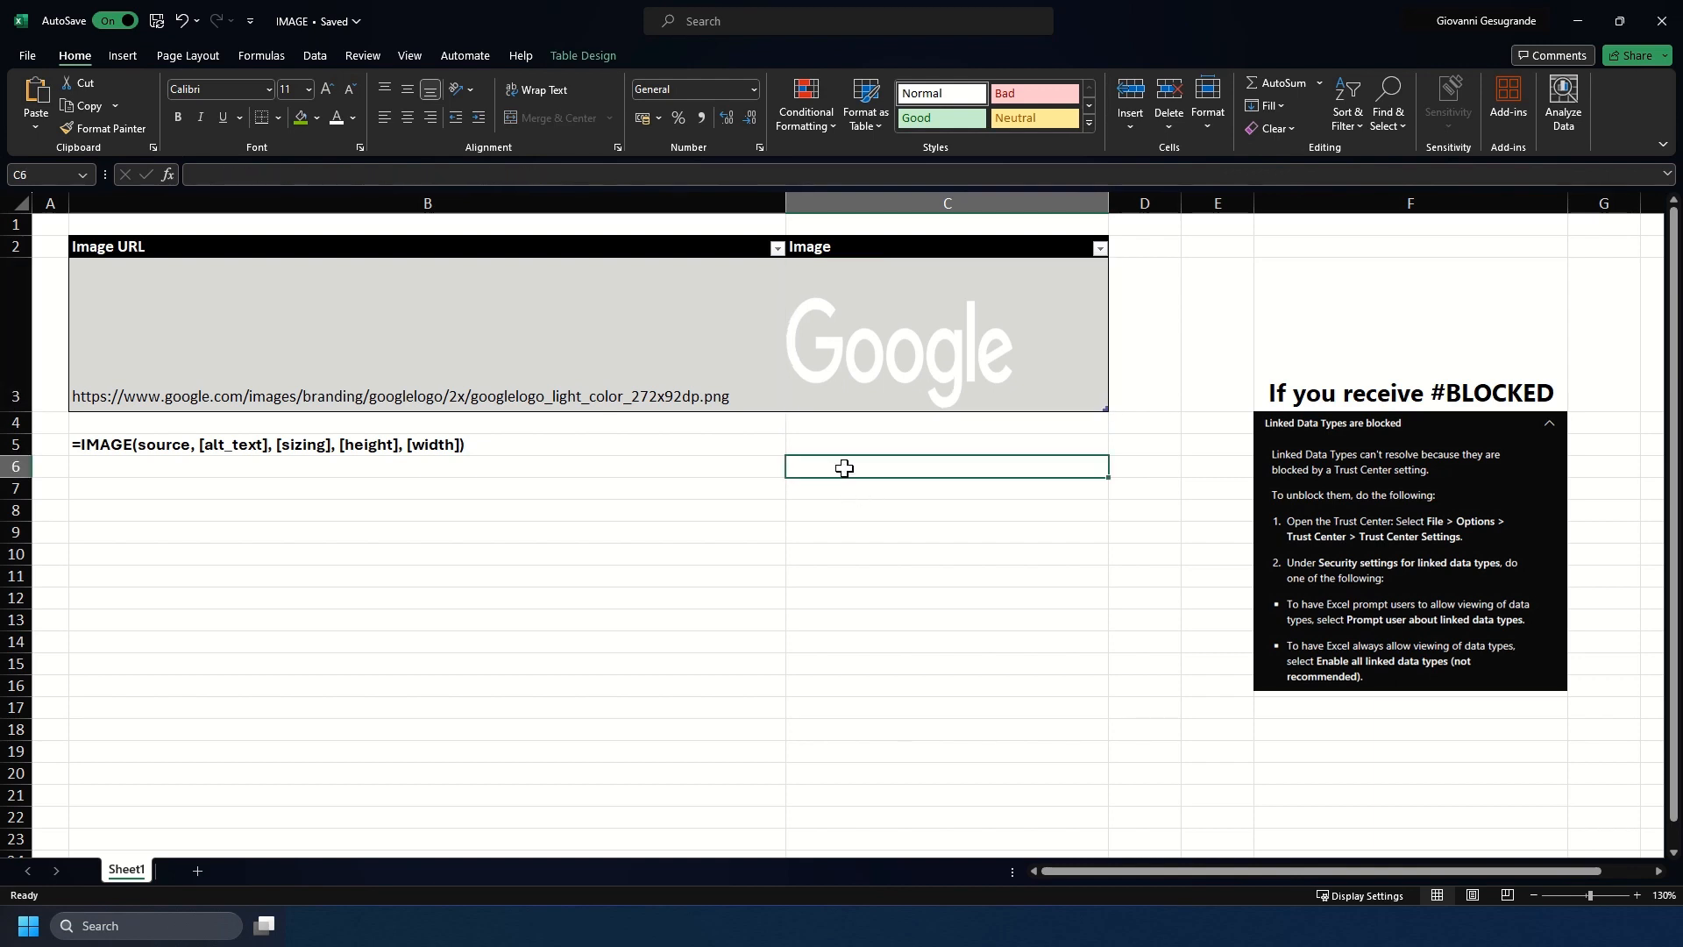
type("0 - ")
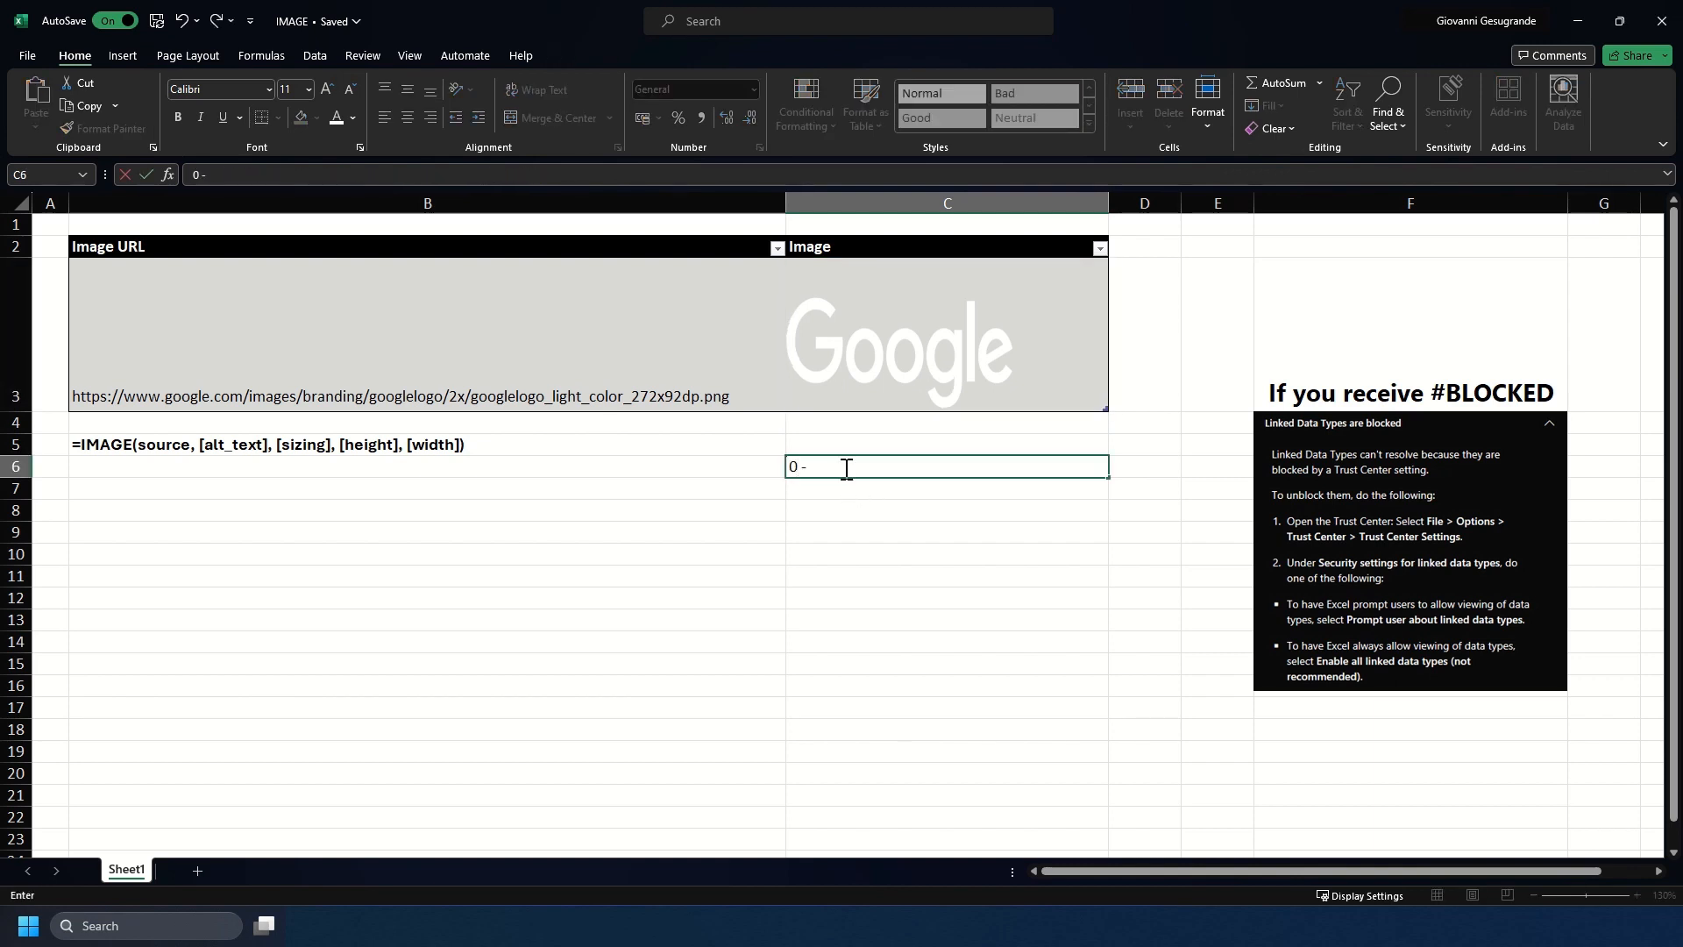
type("fit cell")
key("Return")
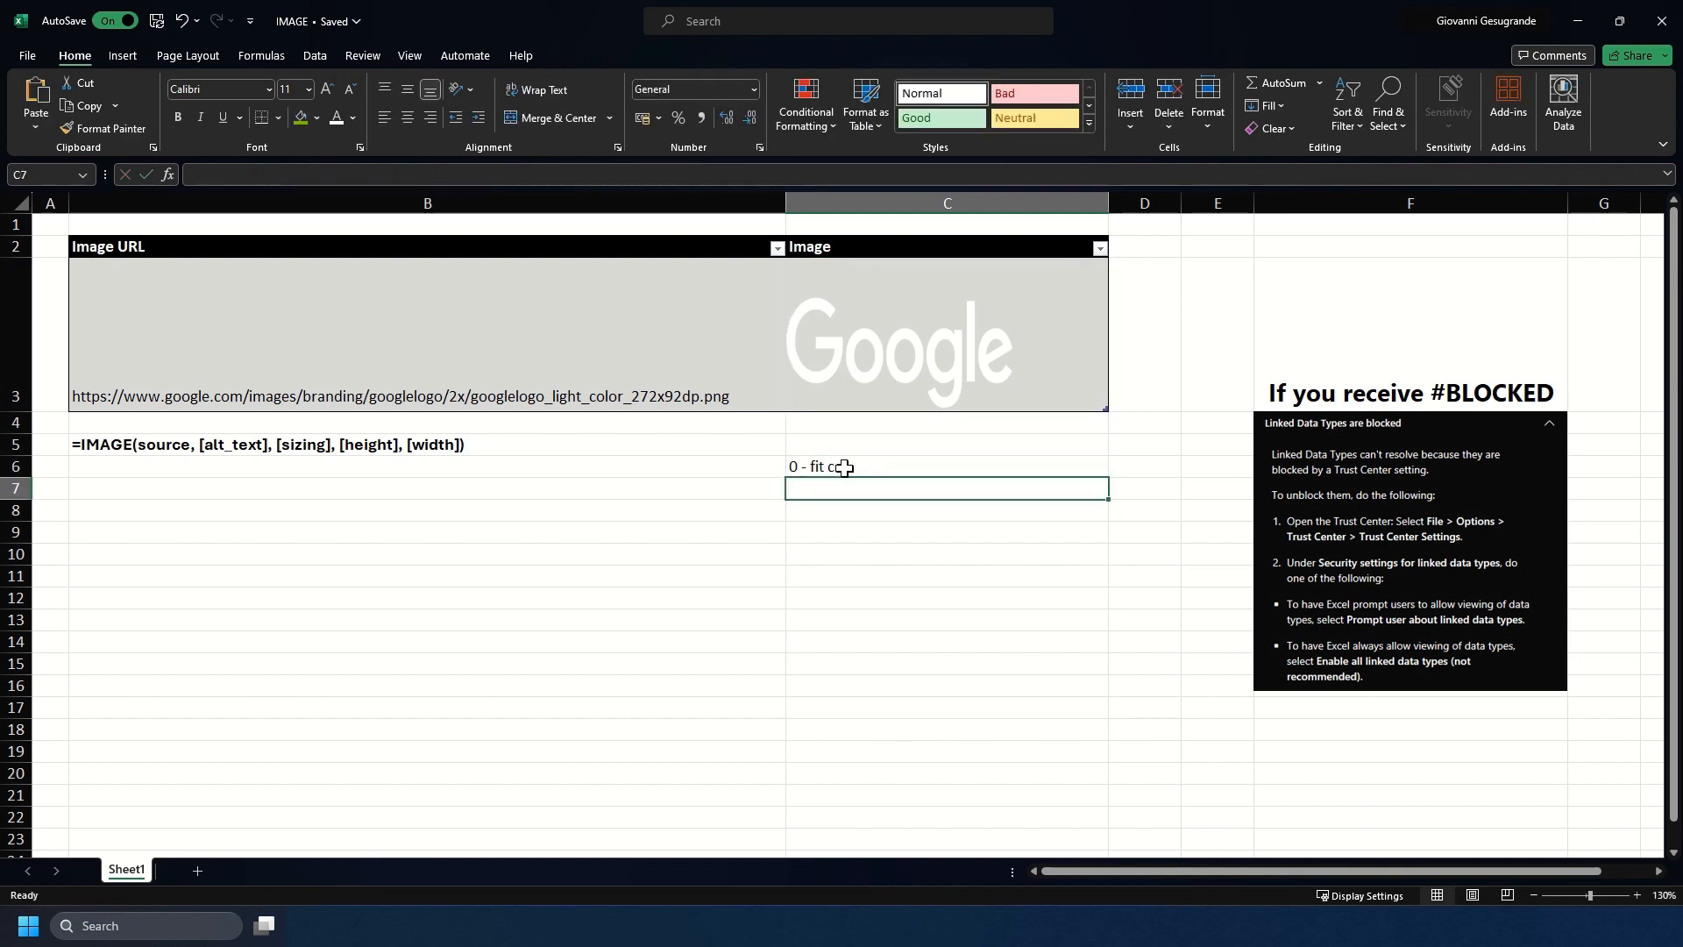
type("1 - fill cell")
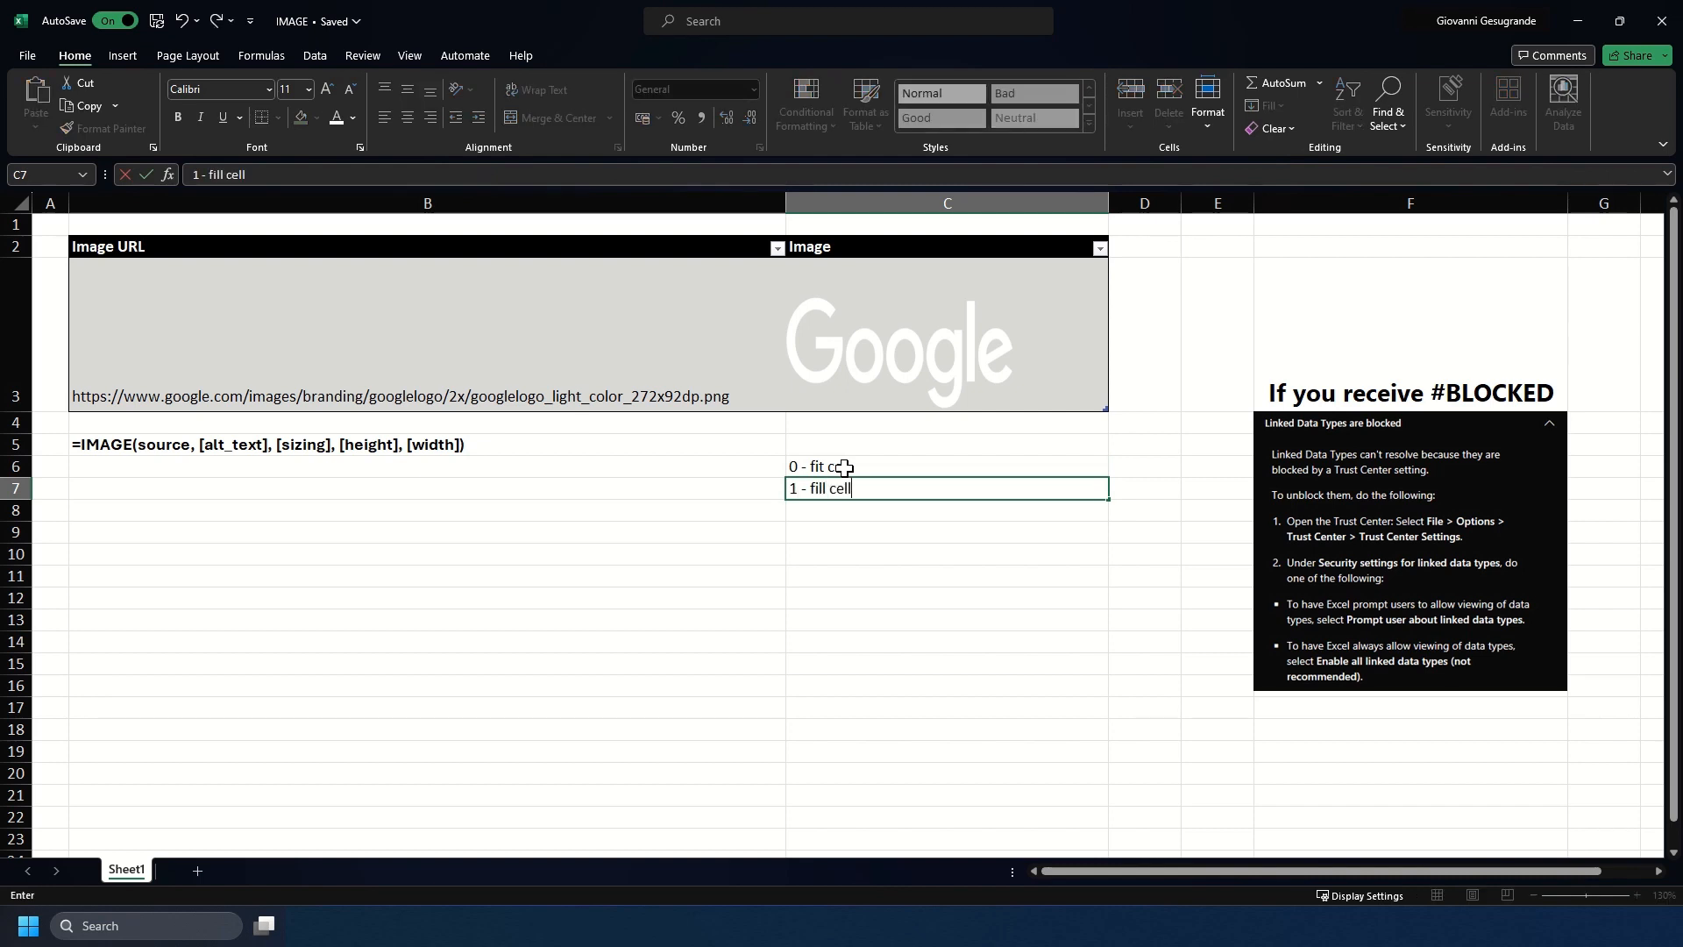
key("Return")
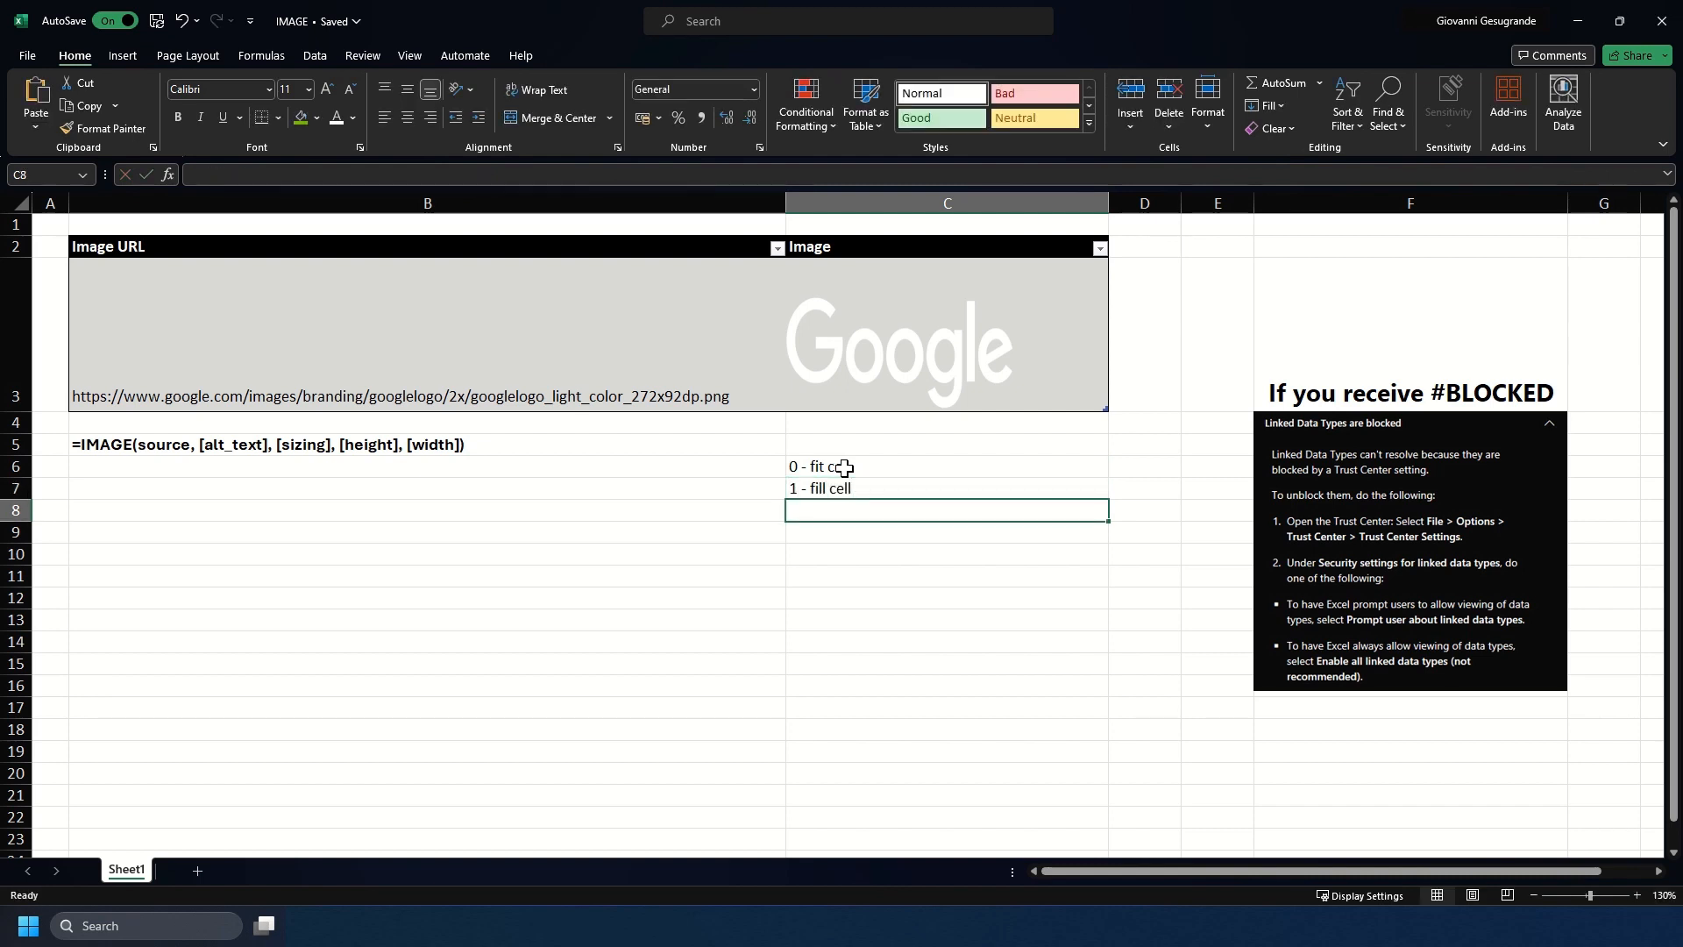
Complete the sizing list with "2 - original size" in C8 and "3 - custom sizing" in C9.
type("2 - or")
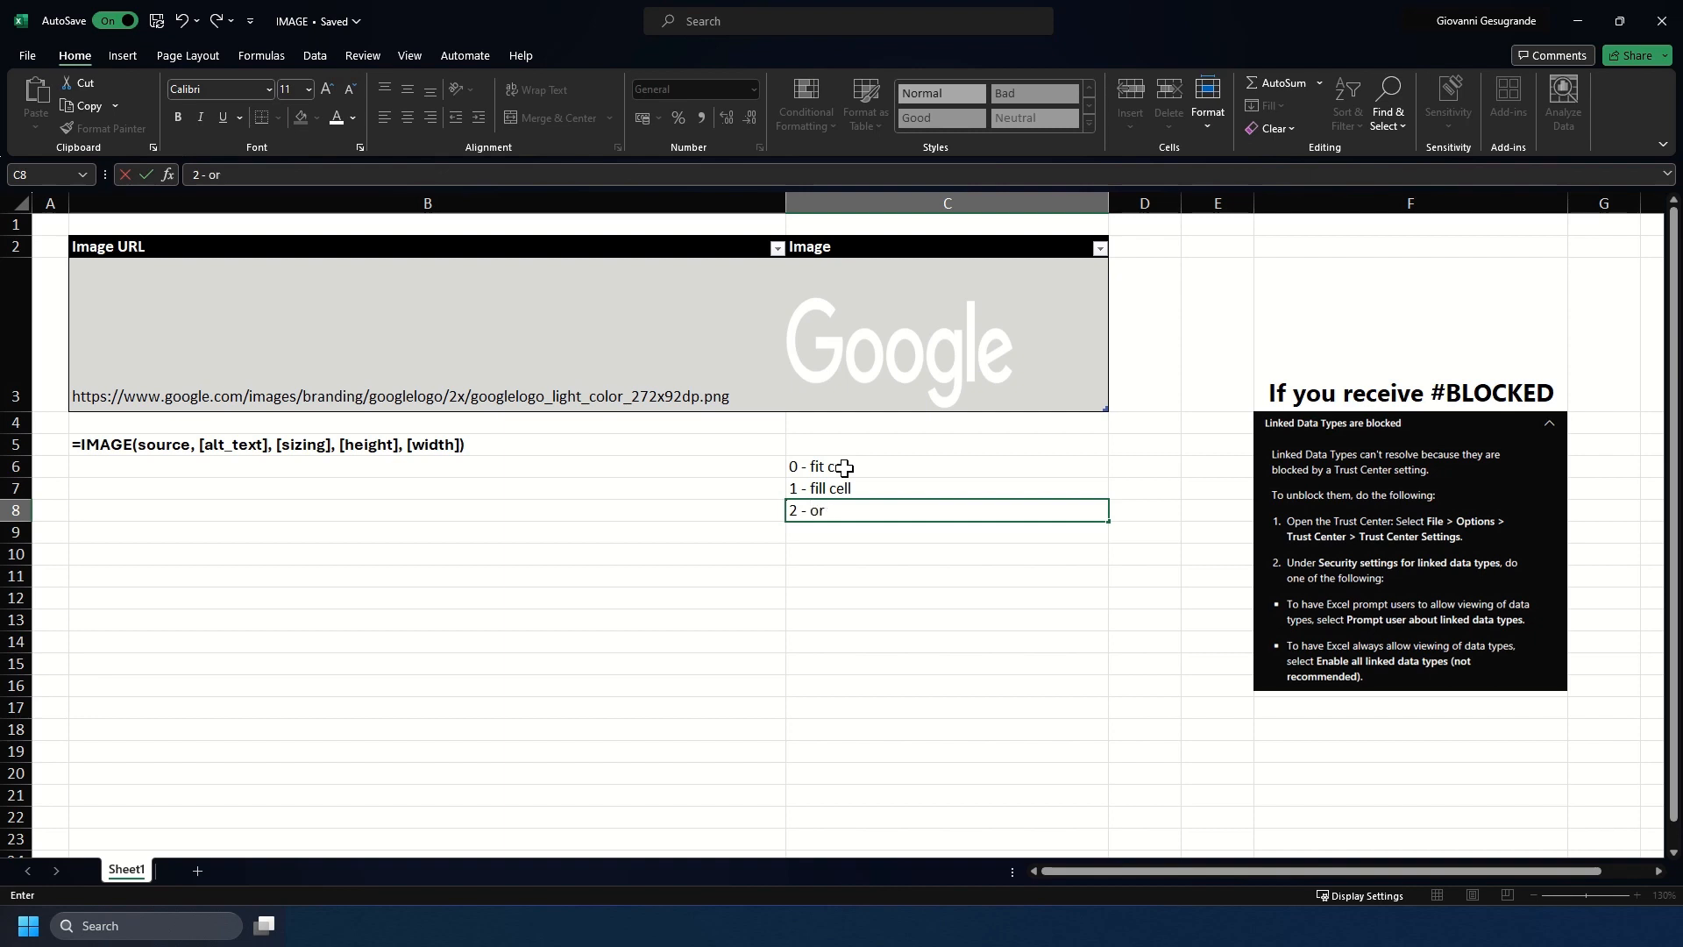
type("iginal size")
key("Return")
type("3 - custom")
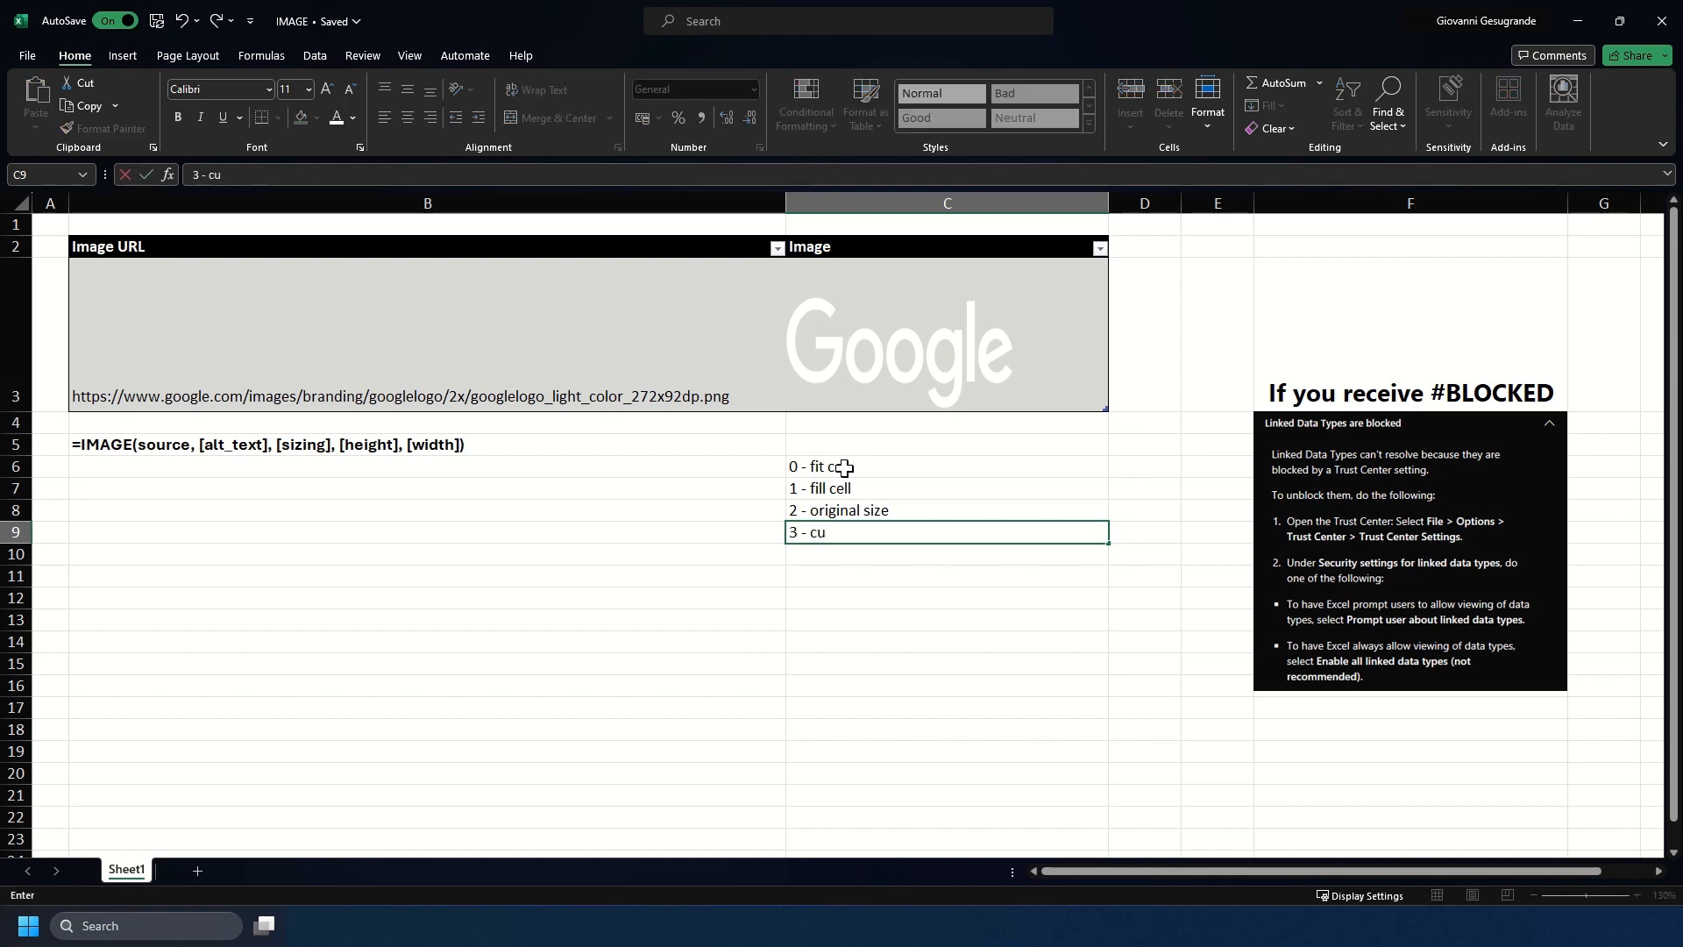
type("ng")
key("Return")
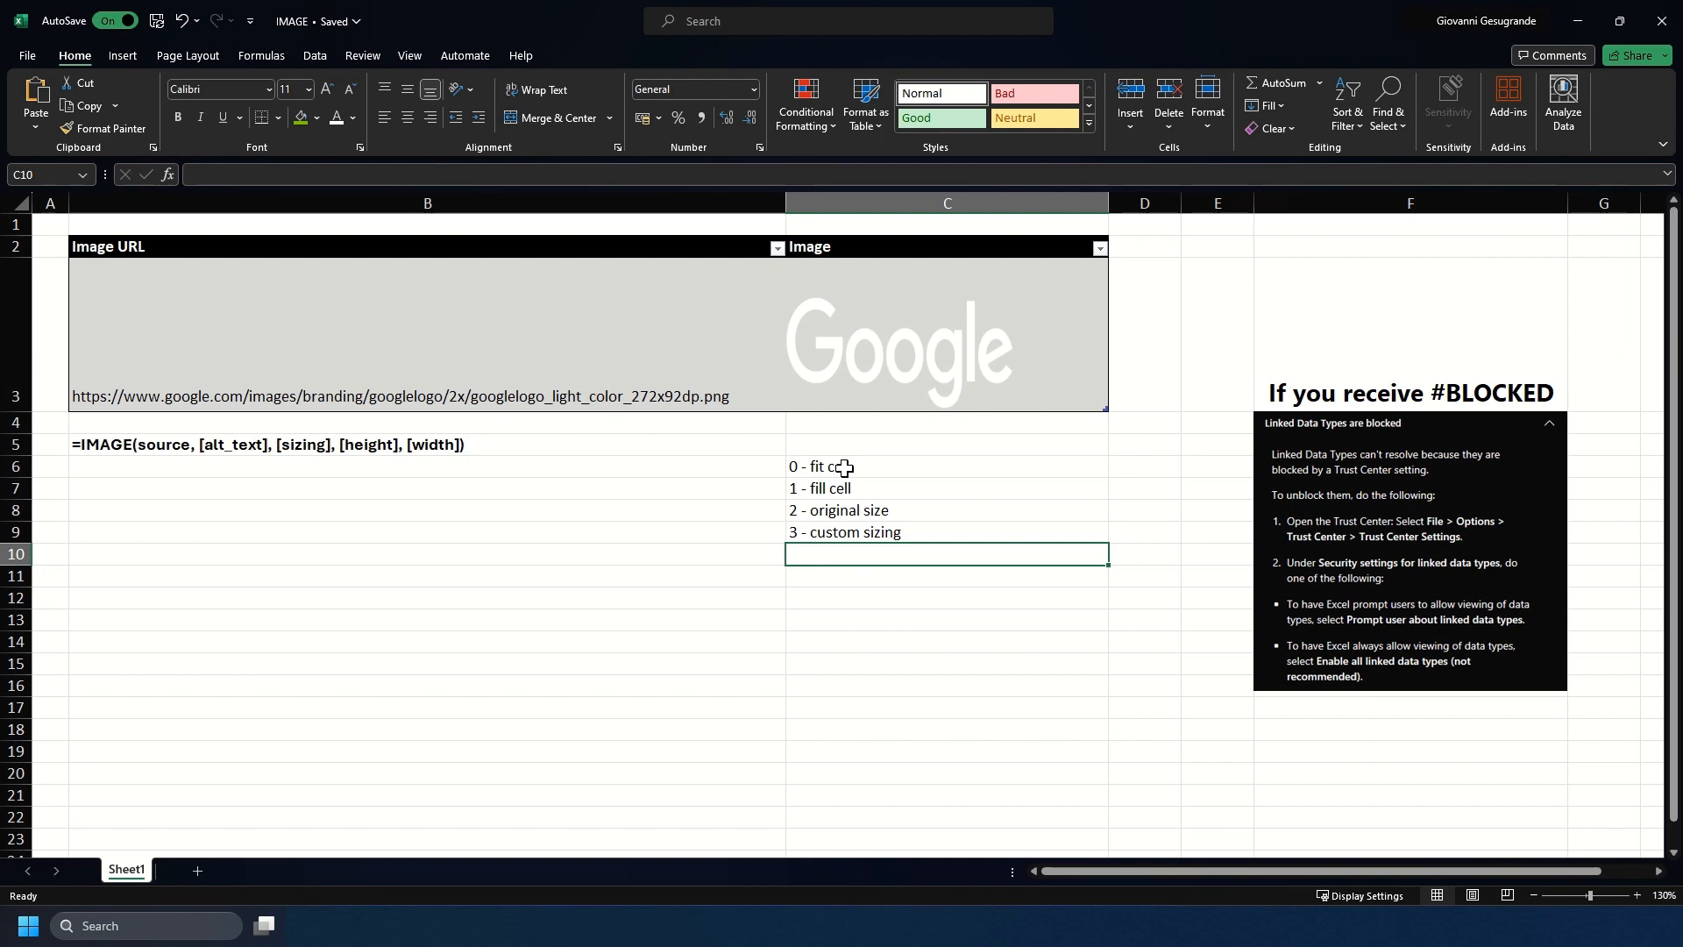
left_click(415, 556)
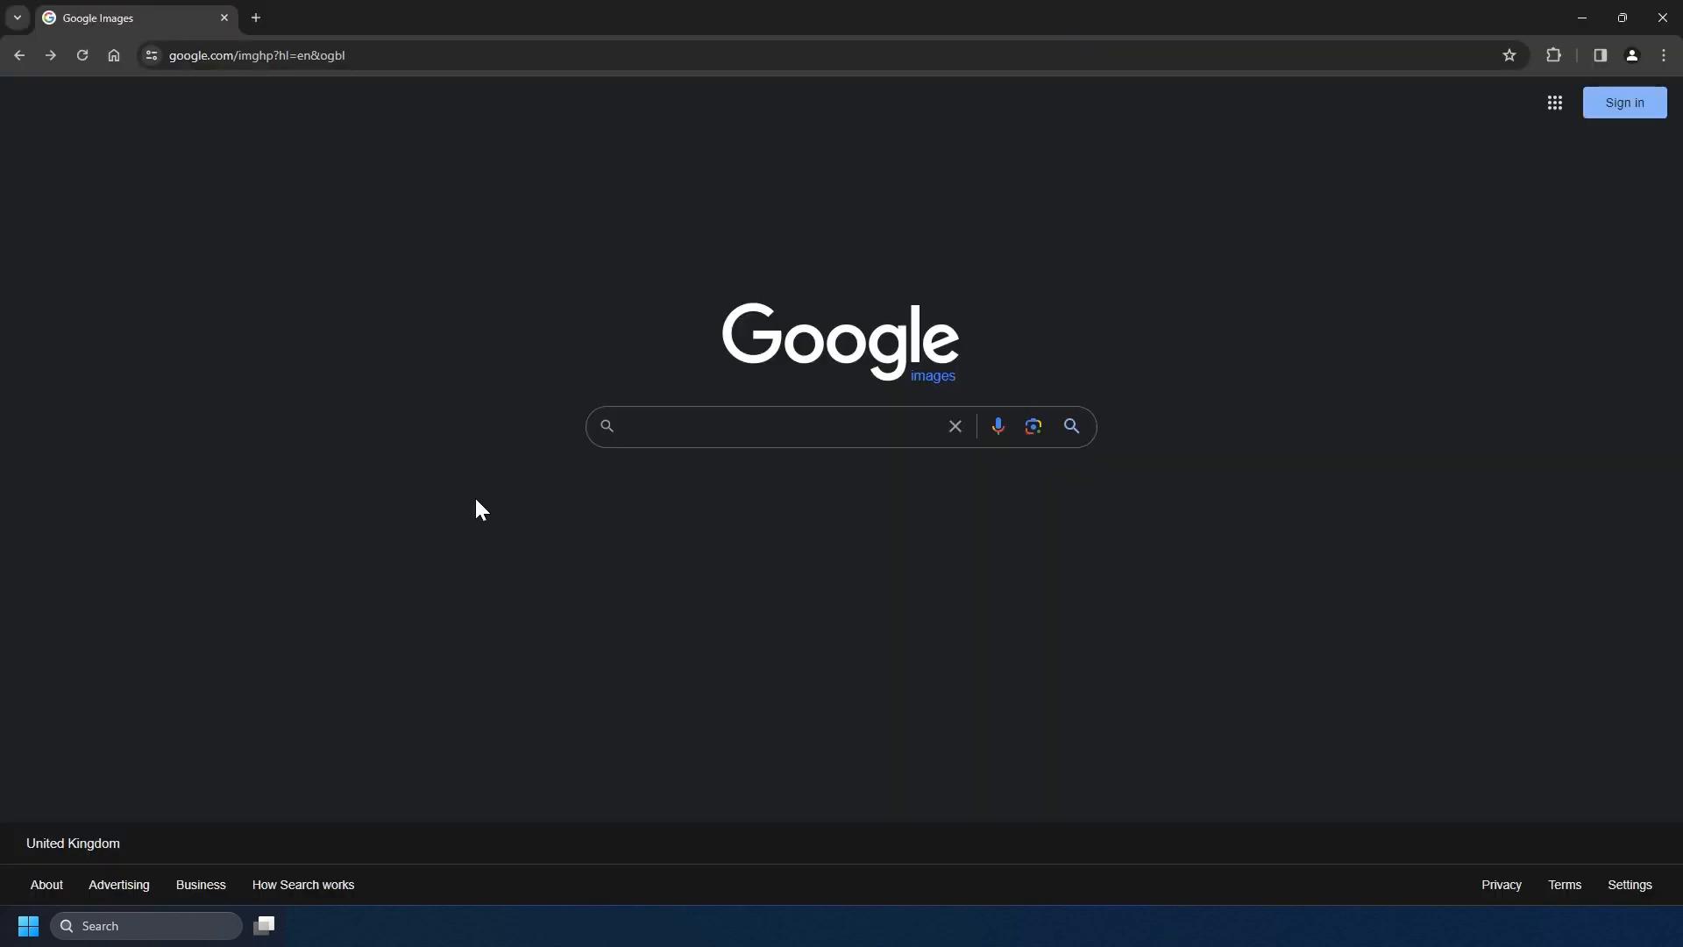
Search Google Images for "microsoft logo" and copy the image address of the Wikipedia result "File:Microsoft logo (2012).svg".
left_click(677, 432)
type("microsoft logo")
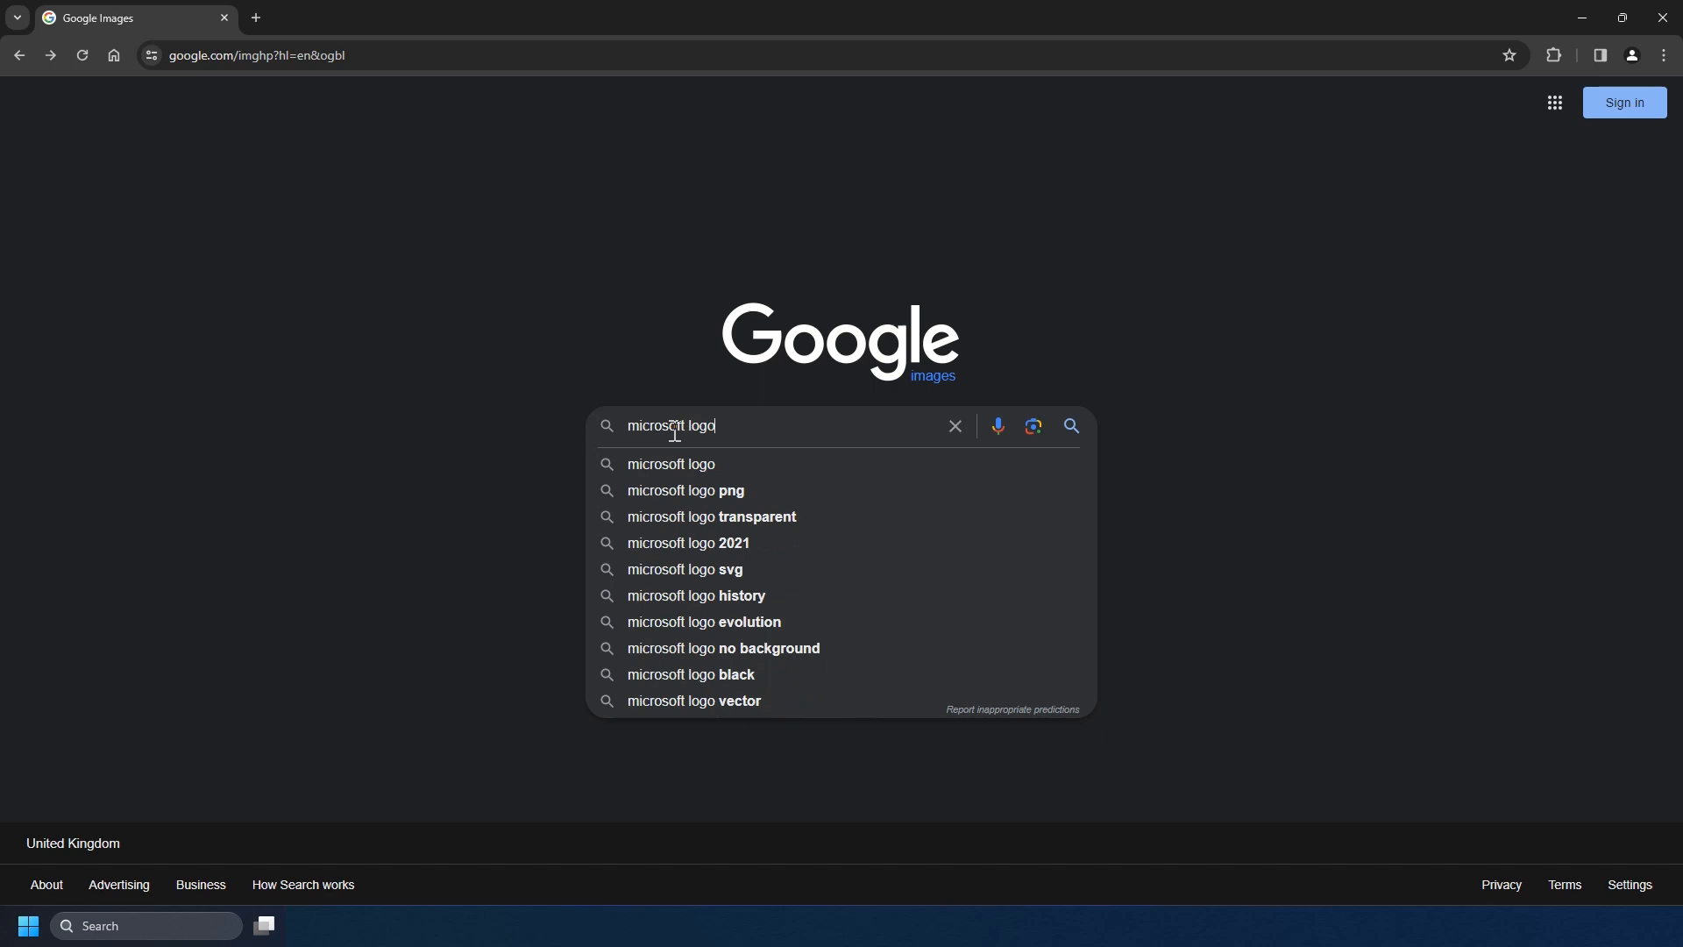
key("Return")
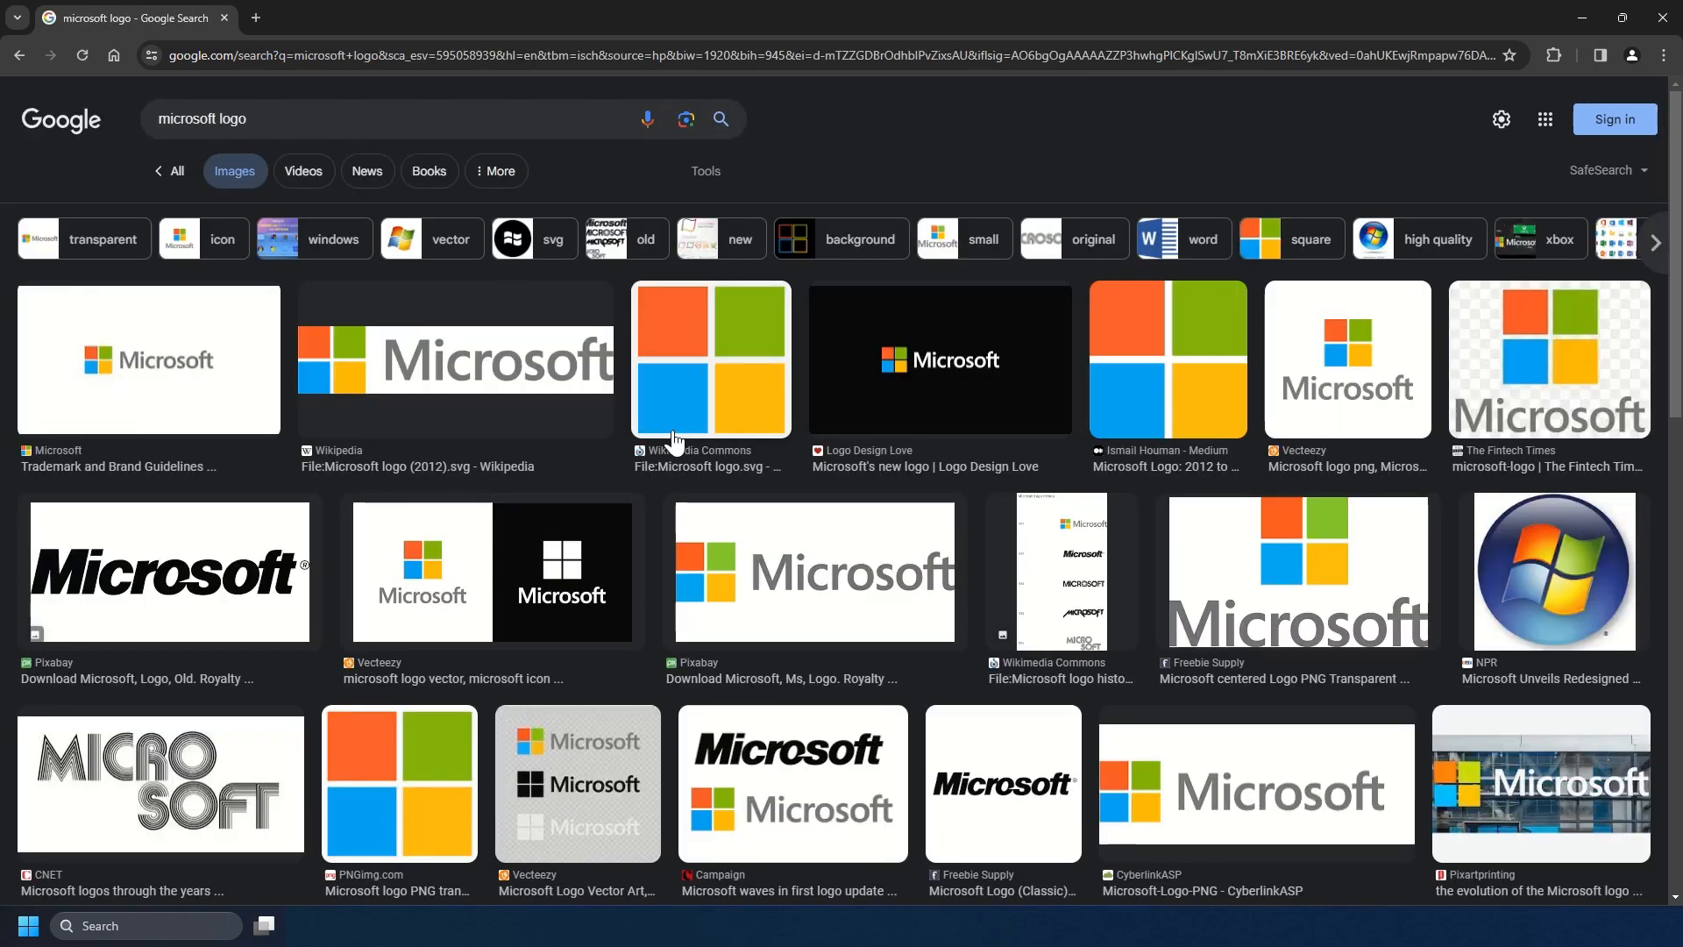
left_click(491, 360)
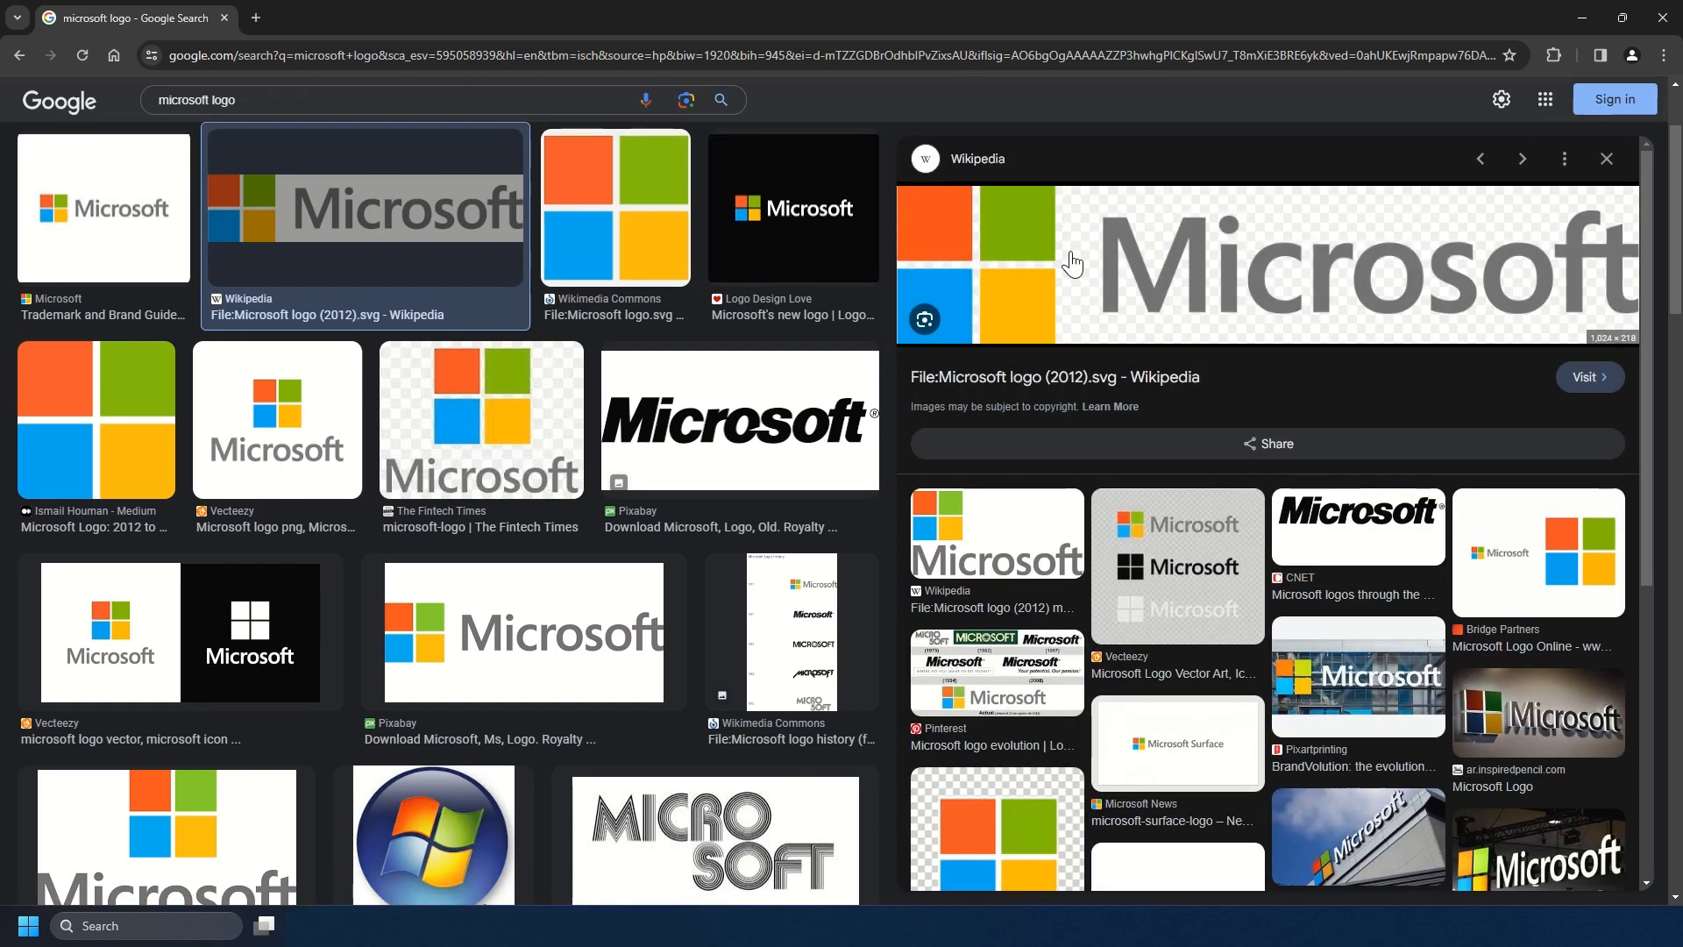
right_click(1124, 260)
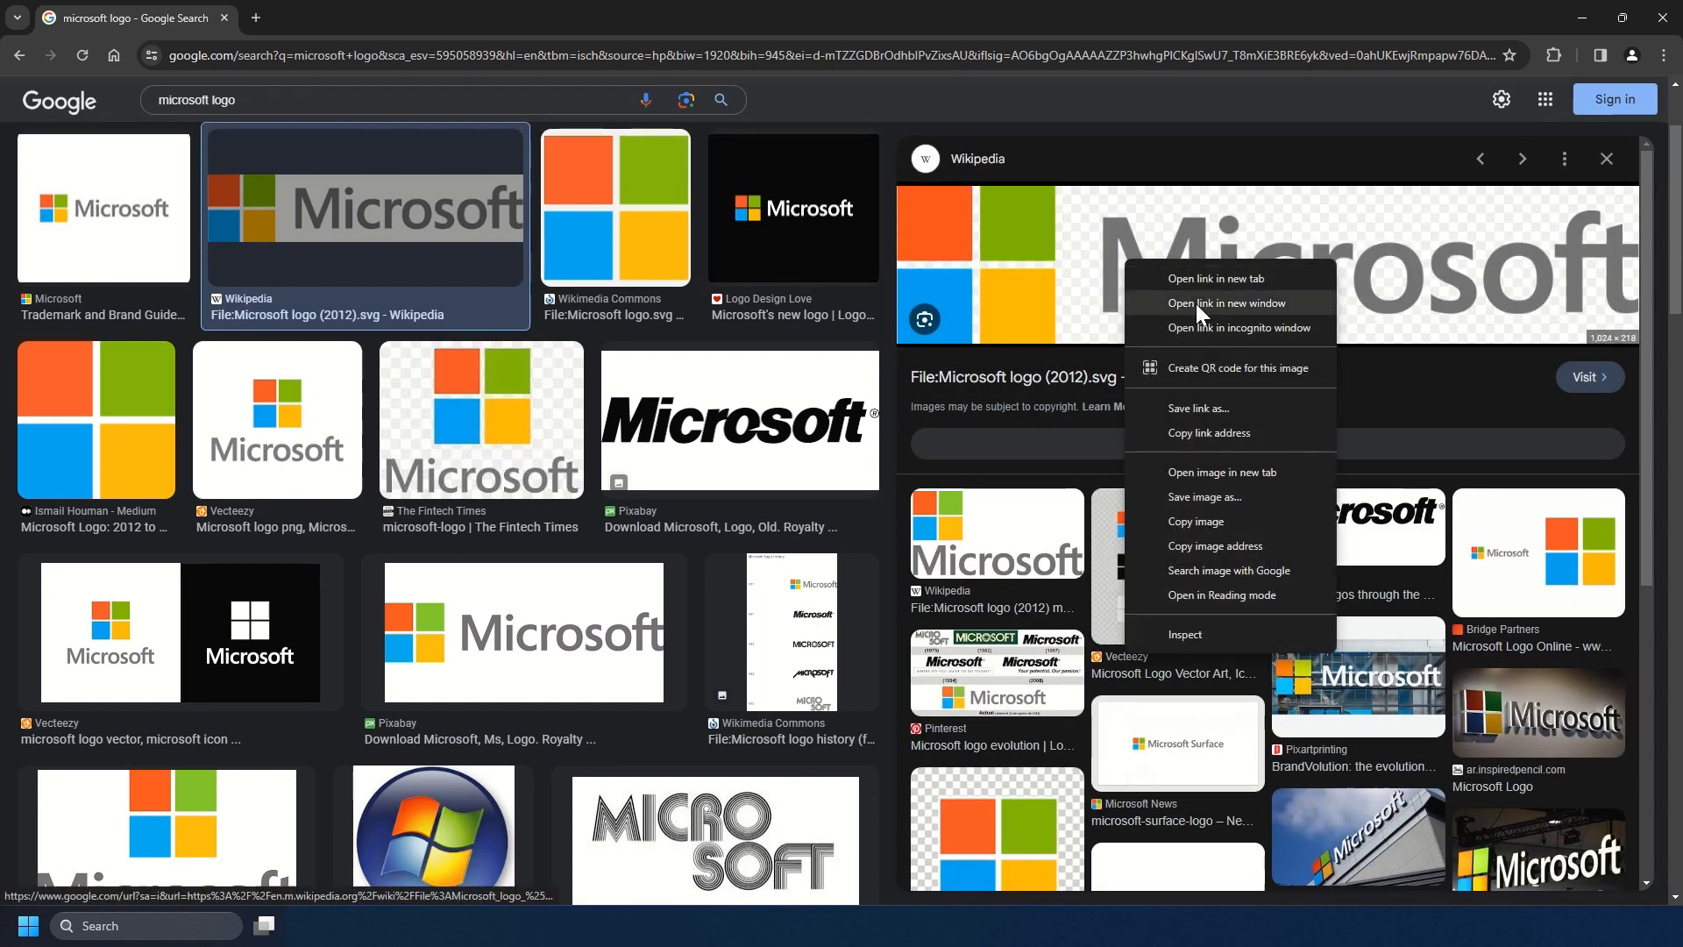
left_click(1286, 547)
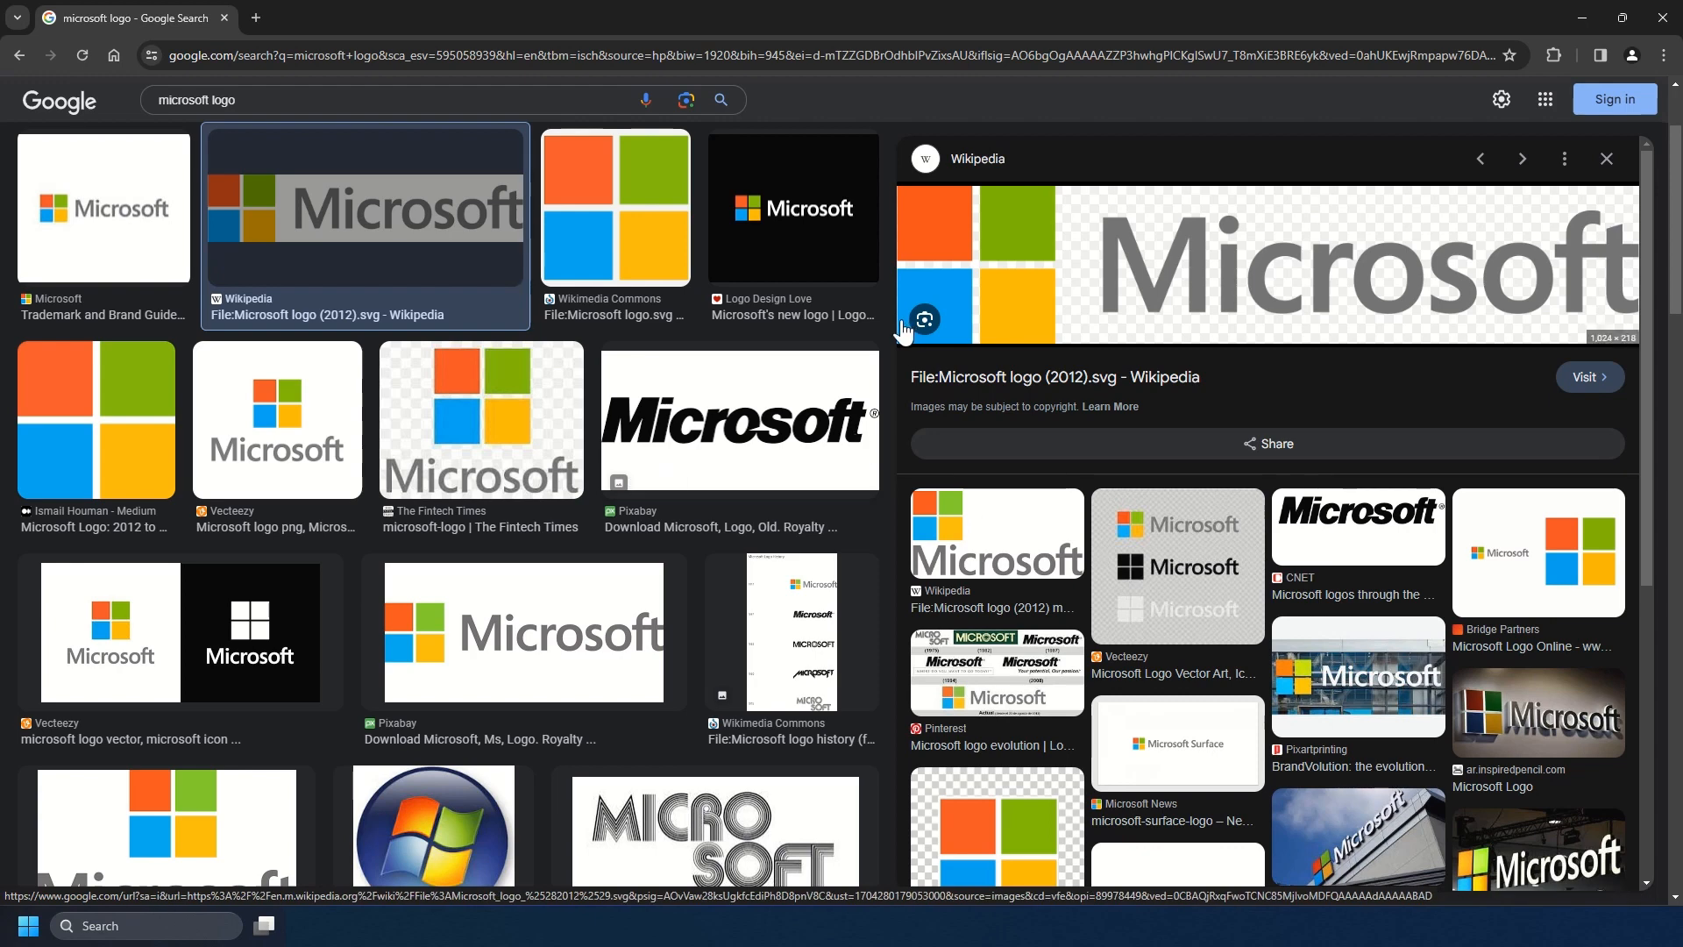
Load the copied Microsoft logo address in a new browser tab to check the full link.
key("ctrl+t")
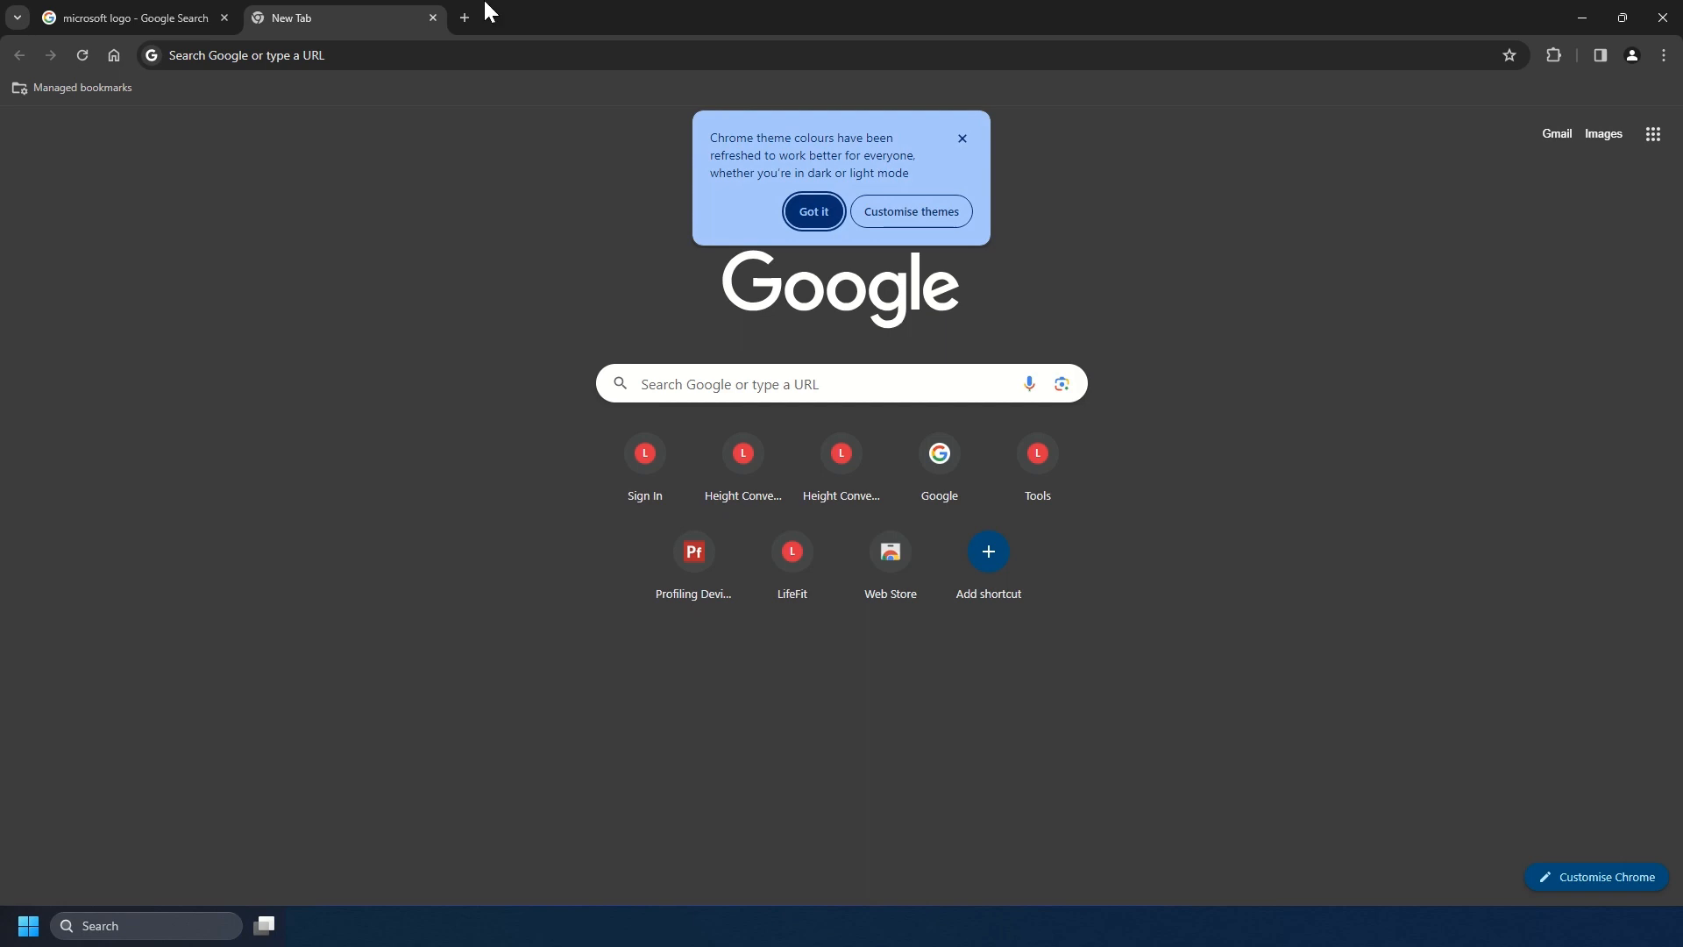
left_click(419, 57)
key("ctrl+v")
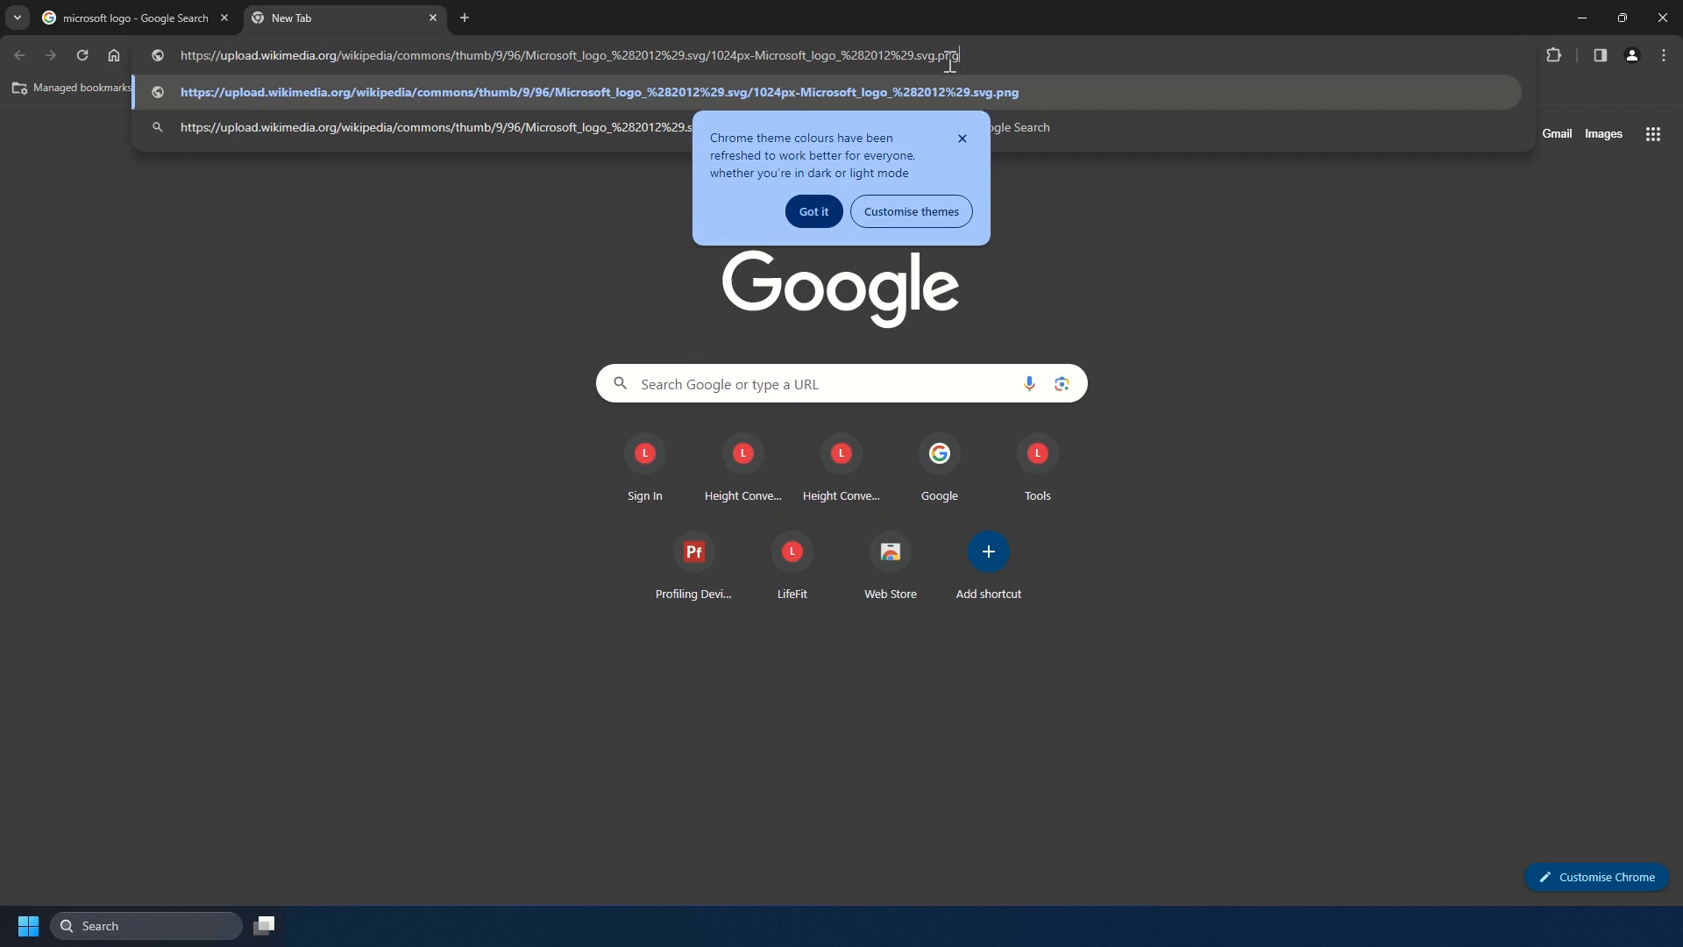
left_click_drag(960, 56, 486, 58)
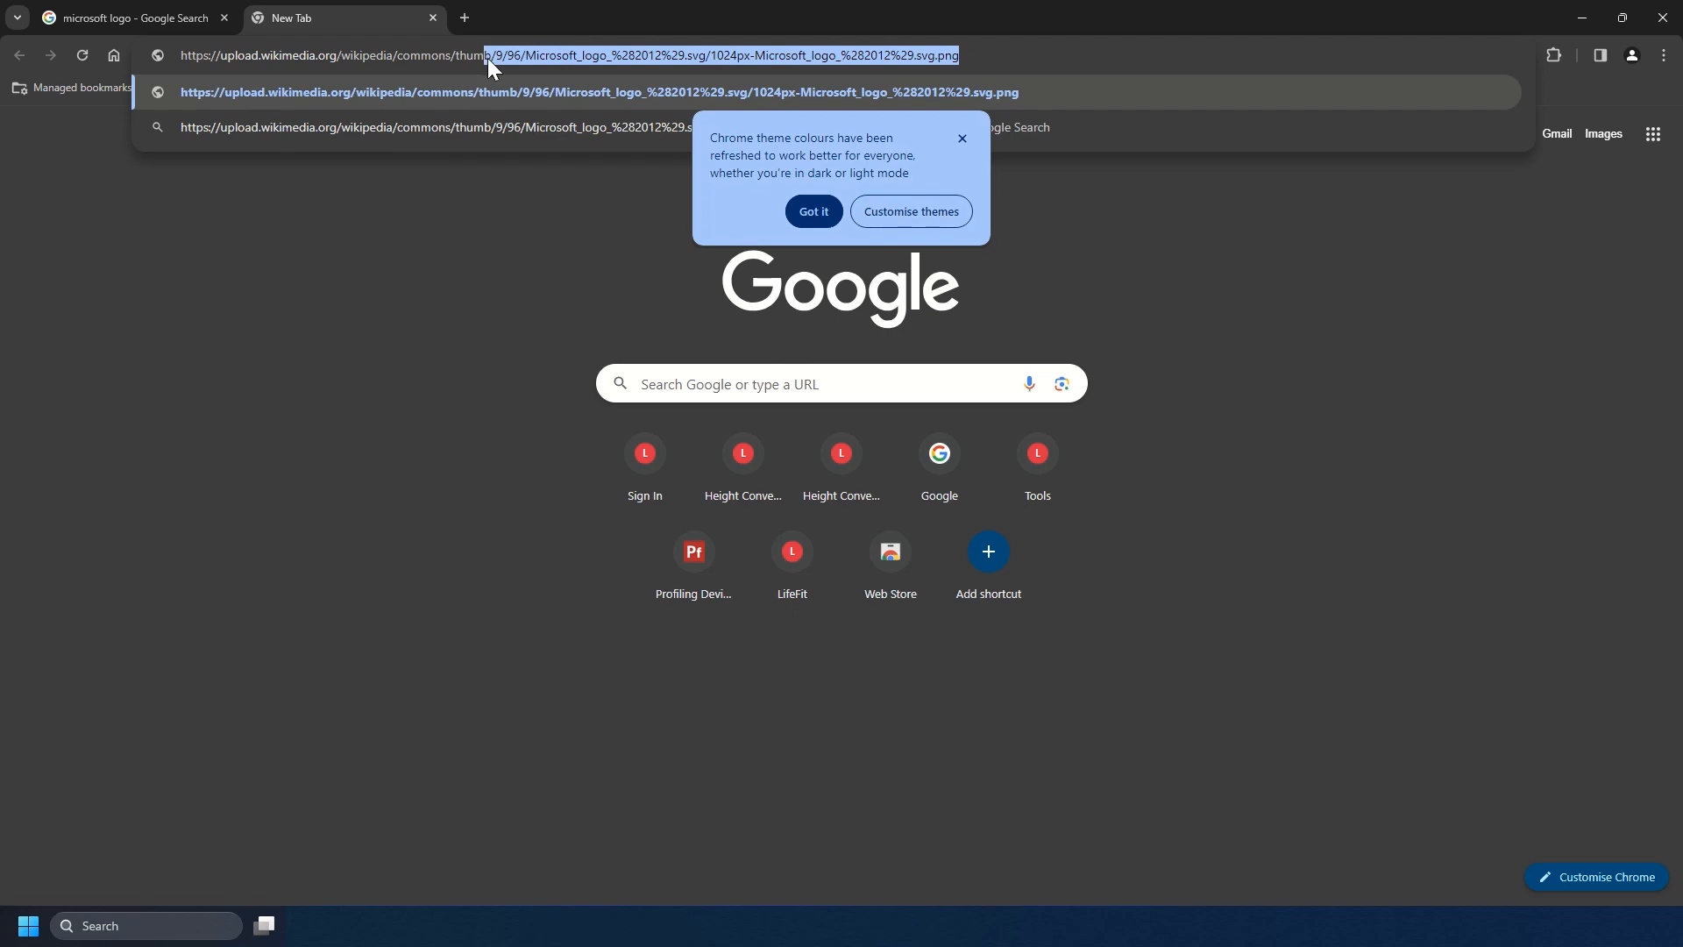
left_click(1049, 63)
left_click_drag(1050, 63, 160, 123)
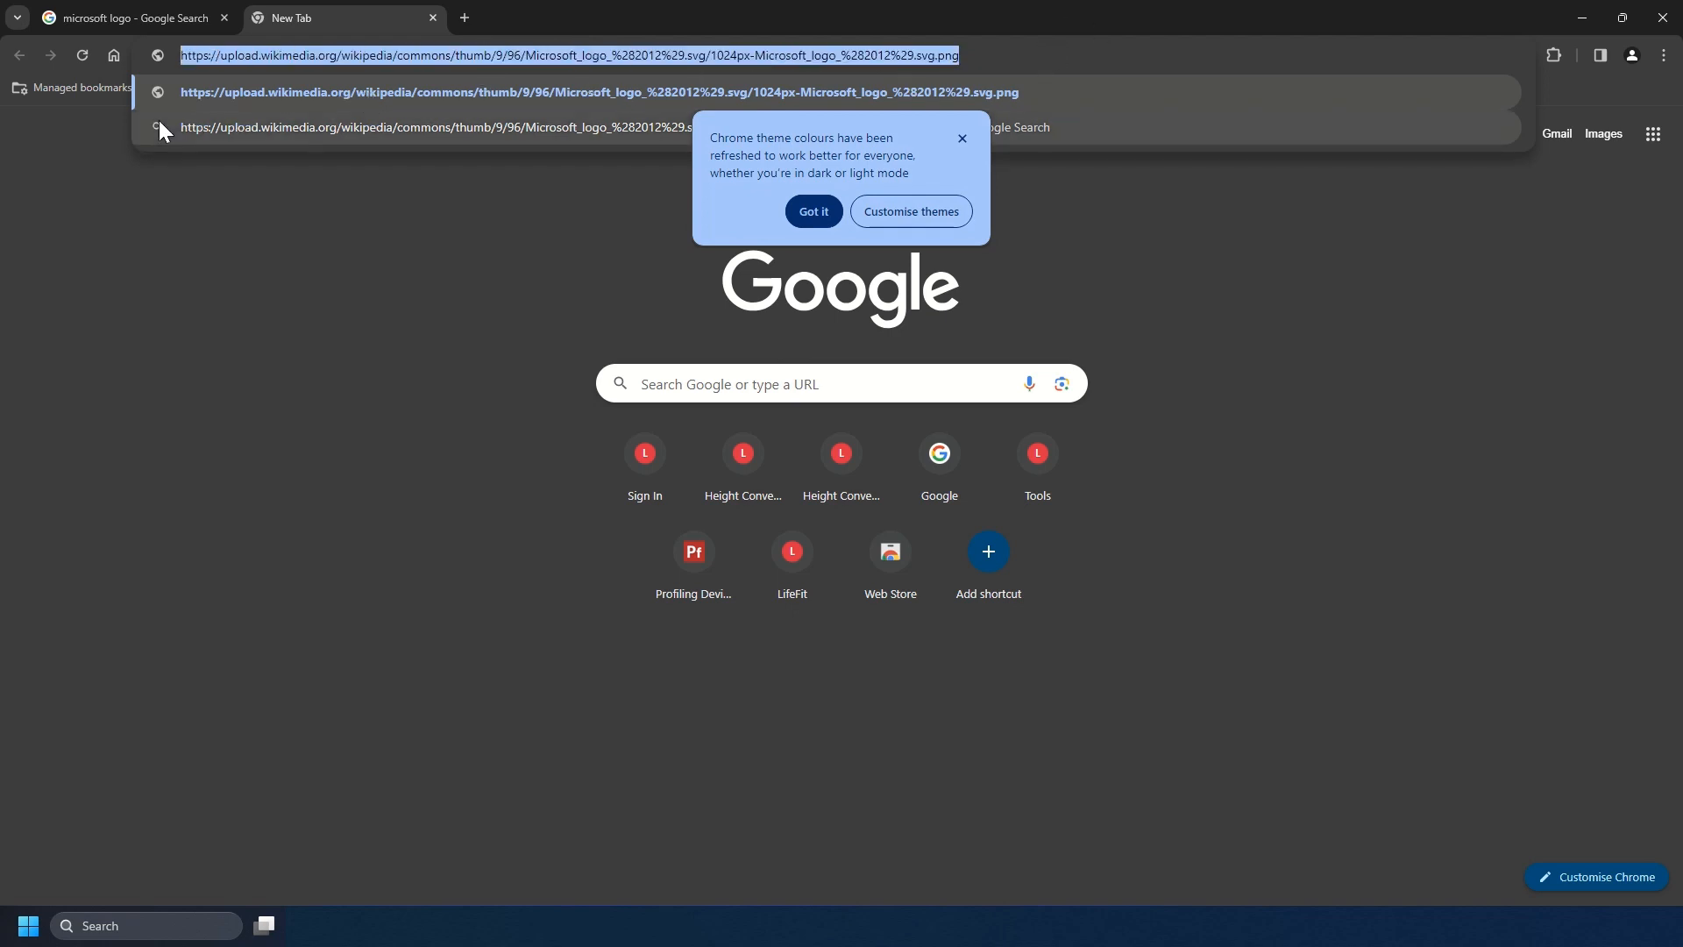
key("Return")
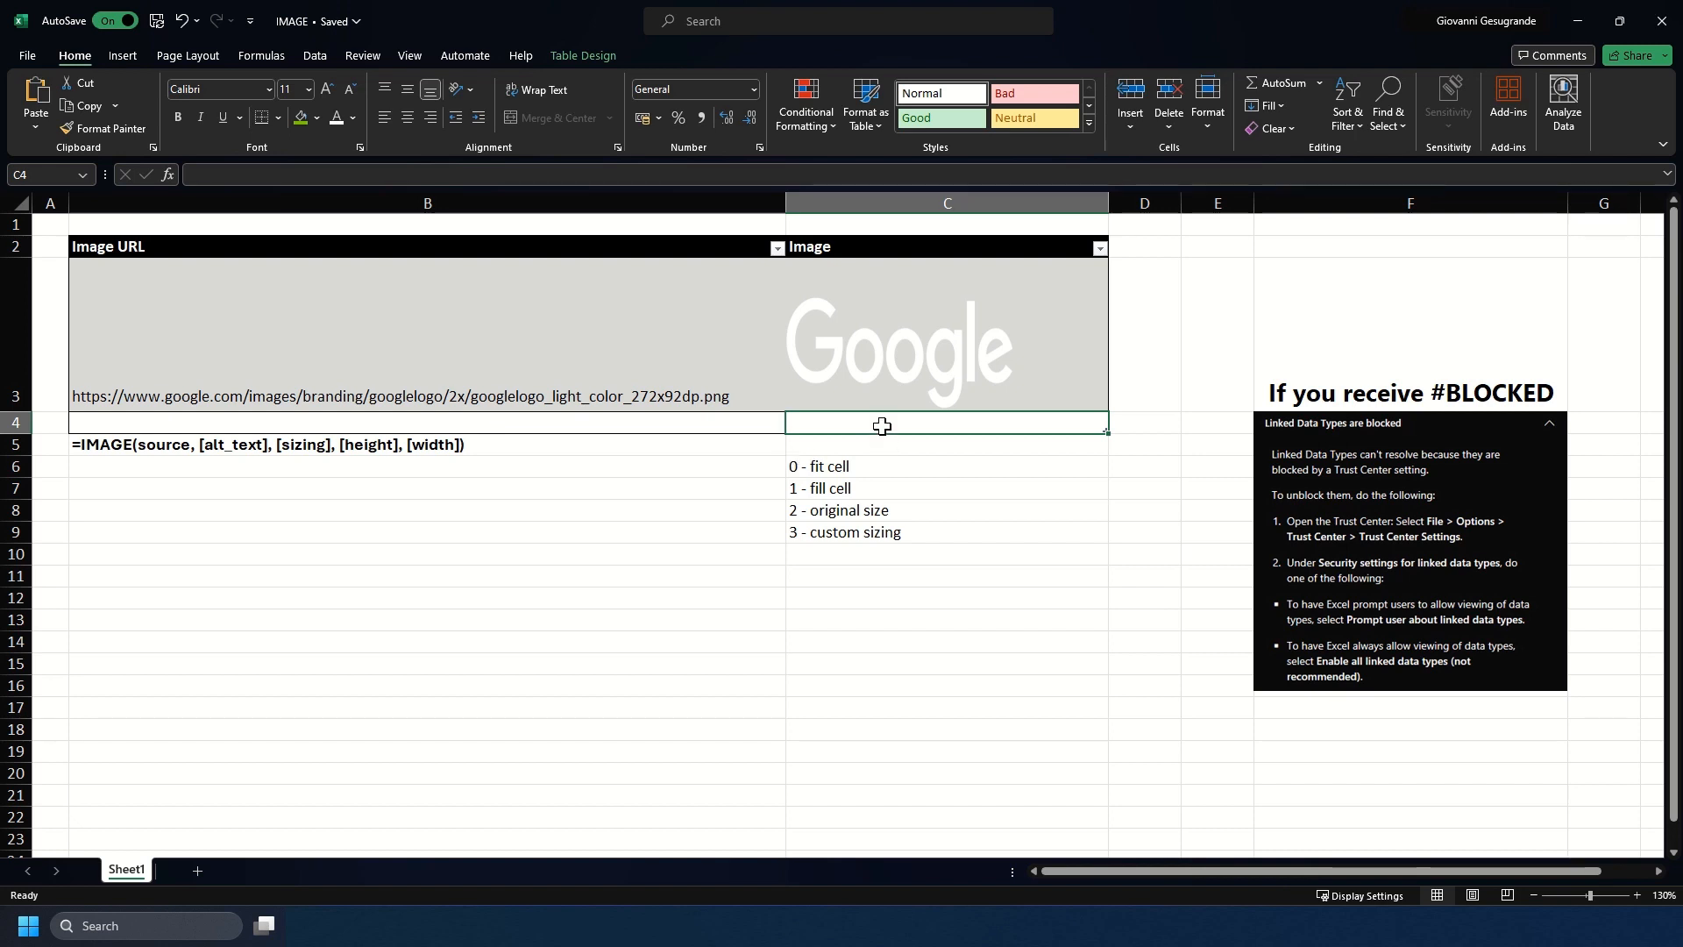
In Excel, enter an IMAGE formula in C4 with the copied Microsoft logo URL, alt text "Microsoft Logo" and sizing 0.
type("=")
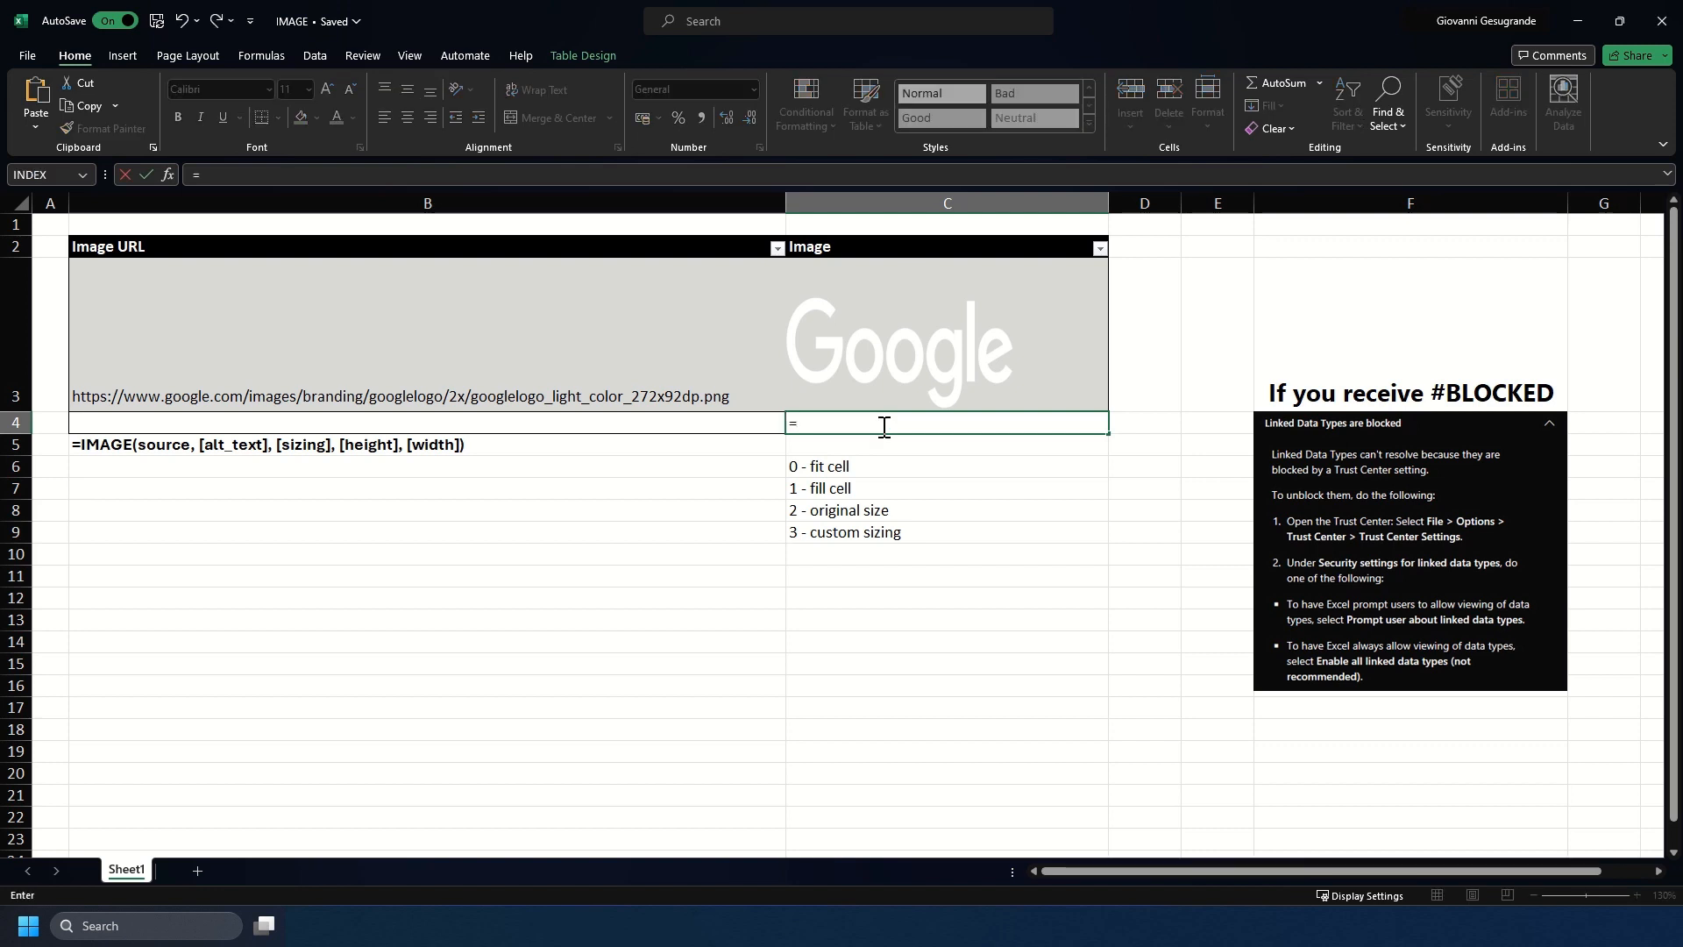
type("IMAGE(")
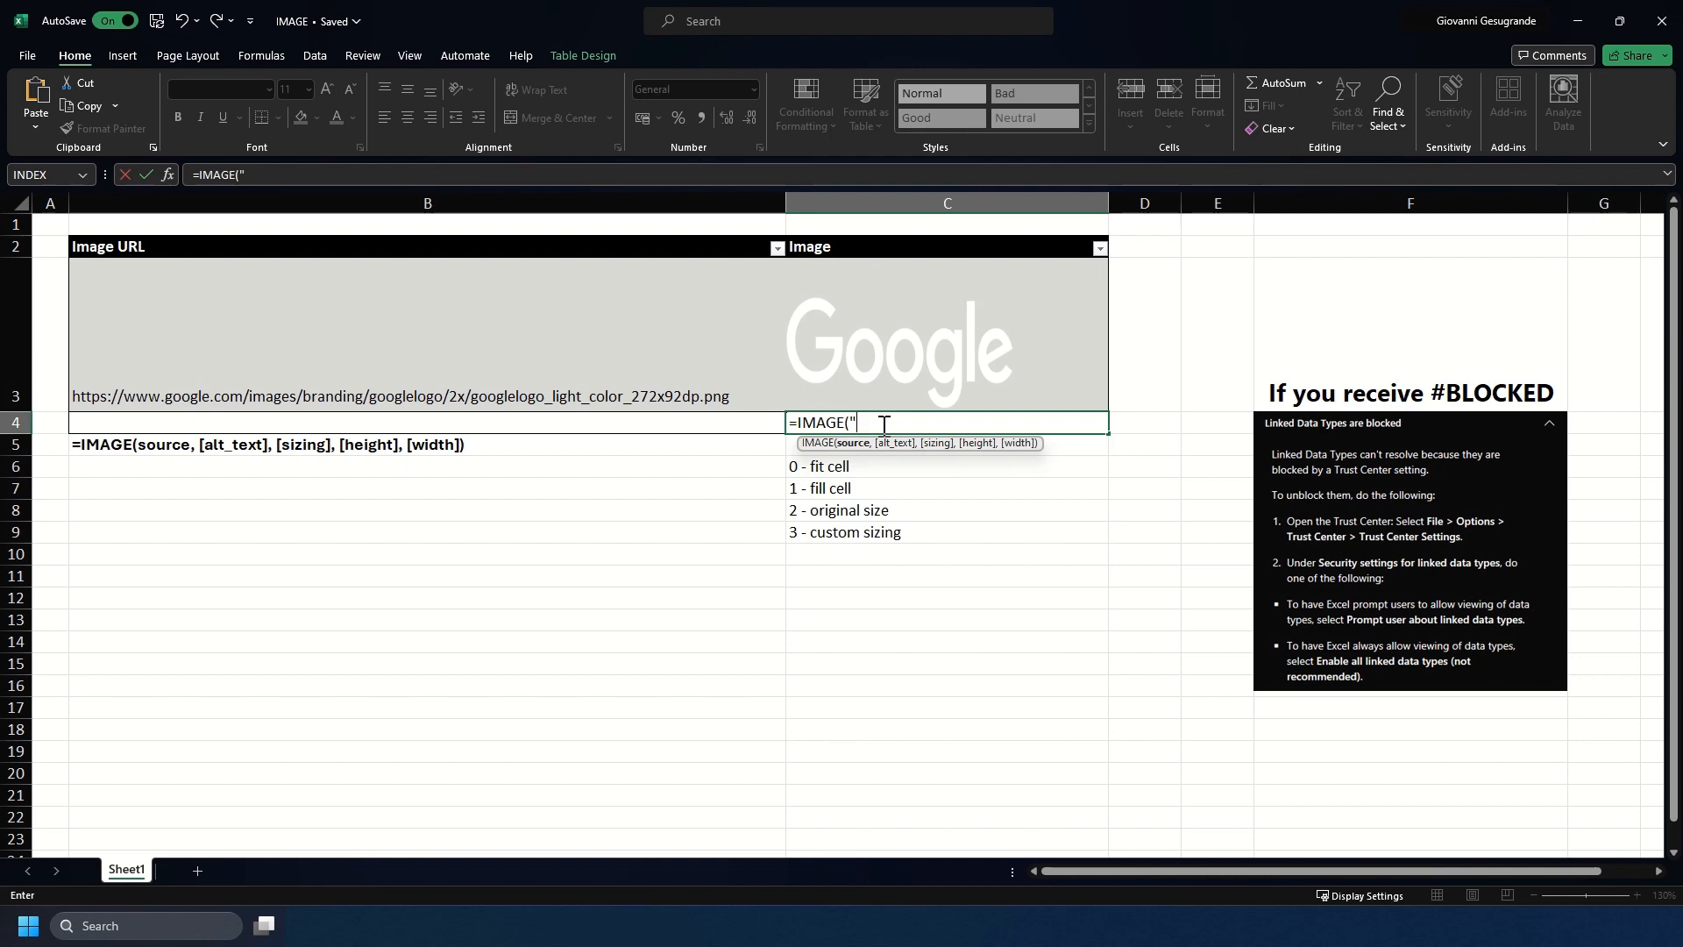
key("ctrl+v")
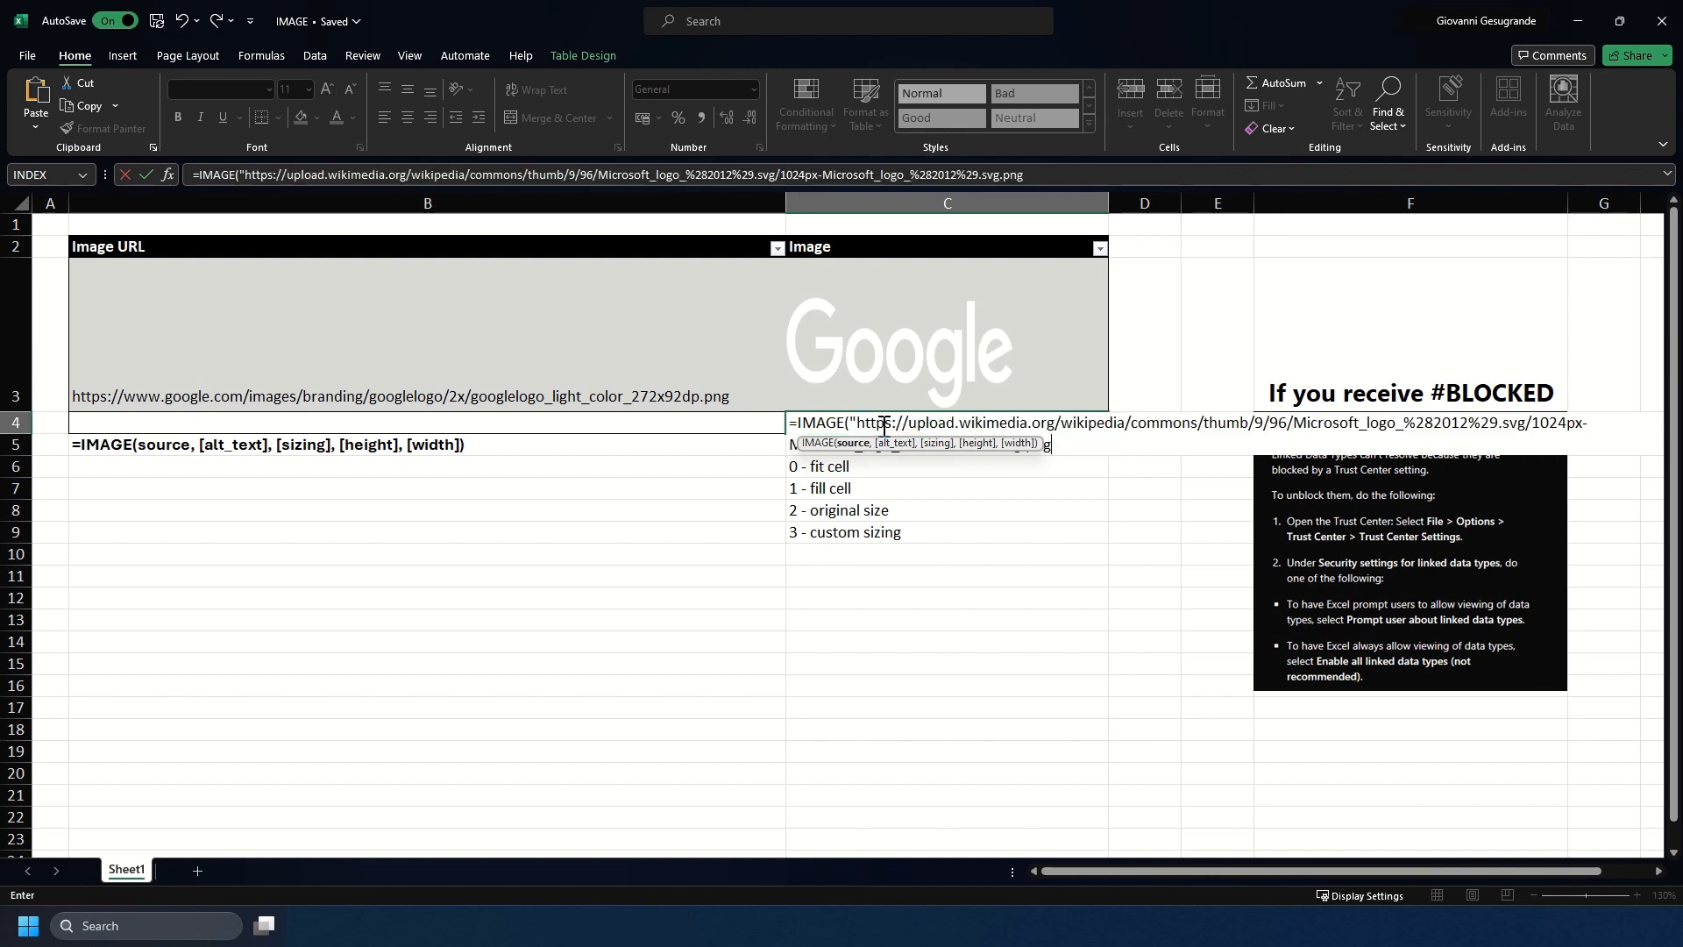
type("\"")
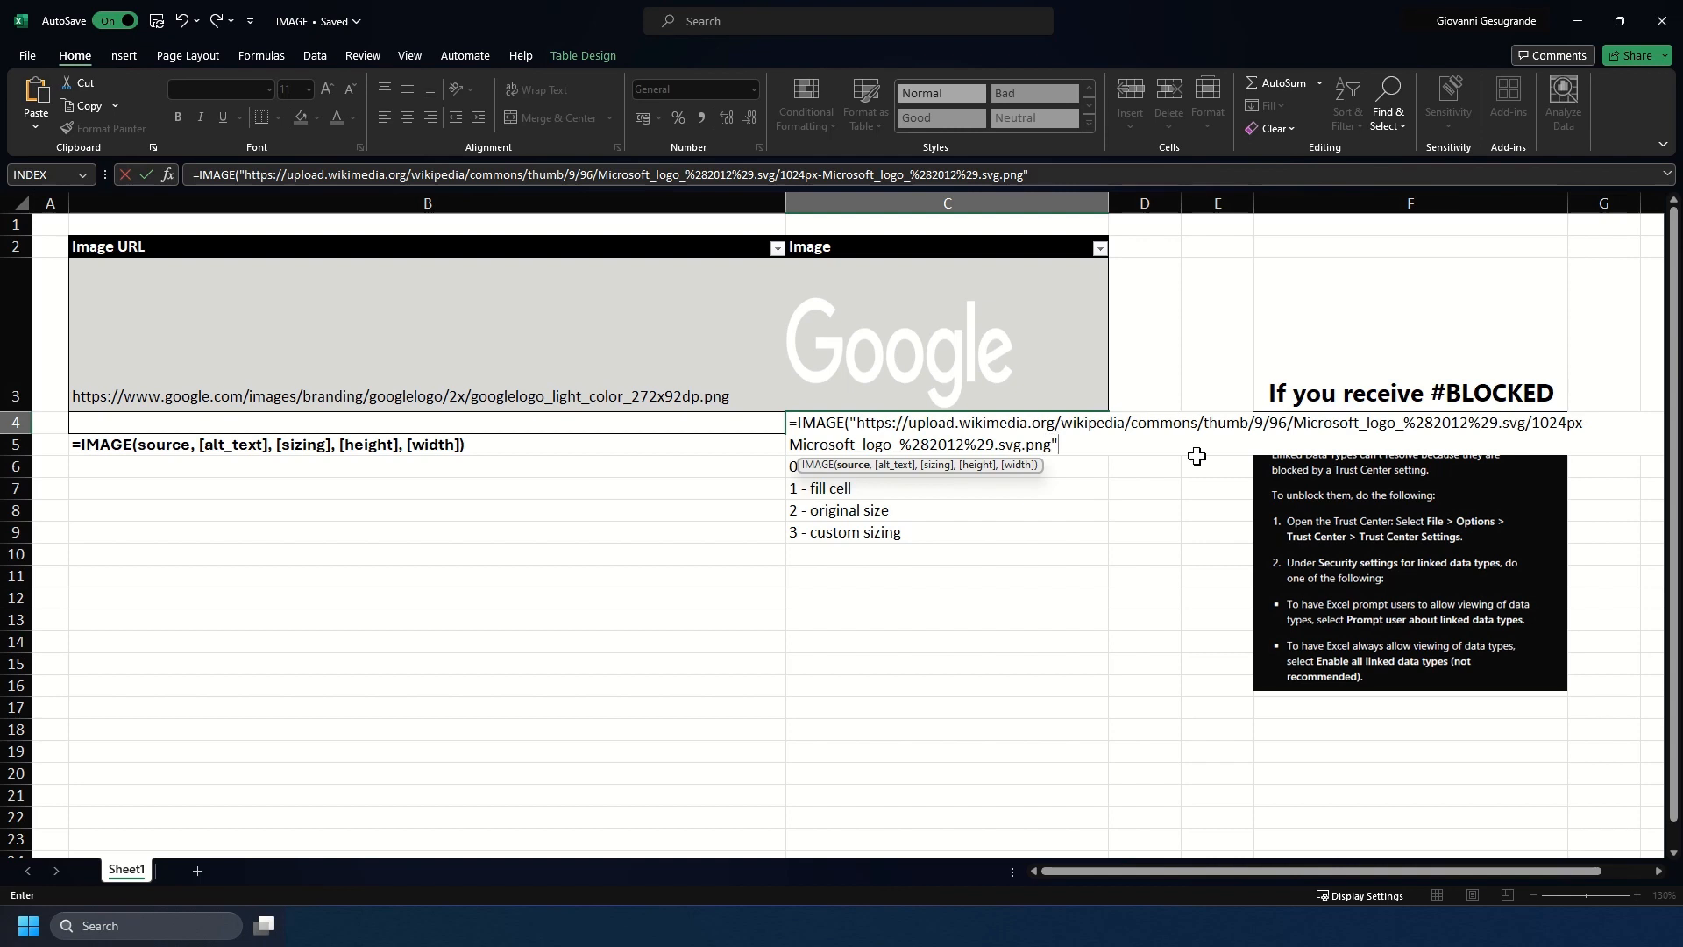
type(",\"Mic")
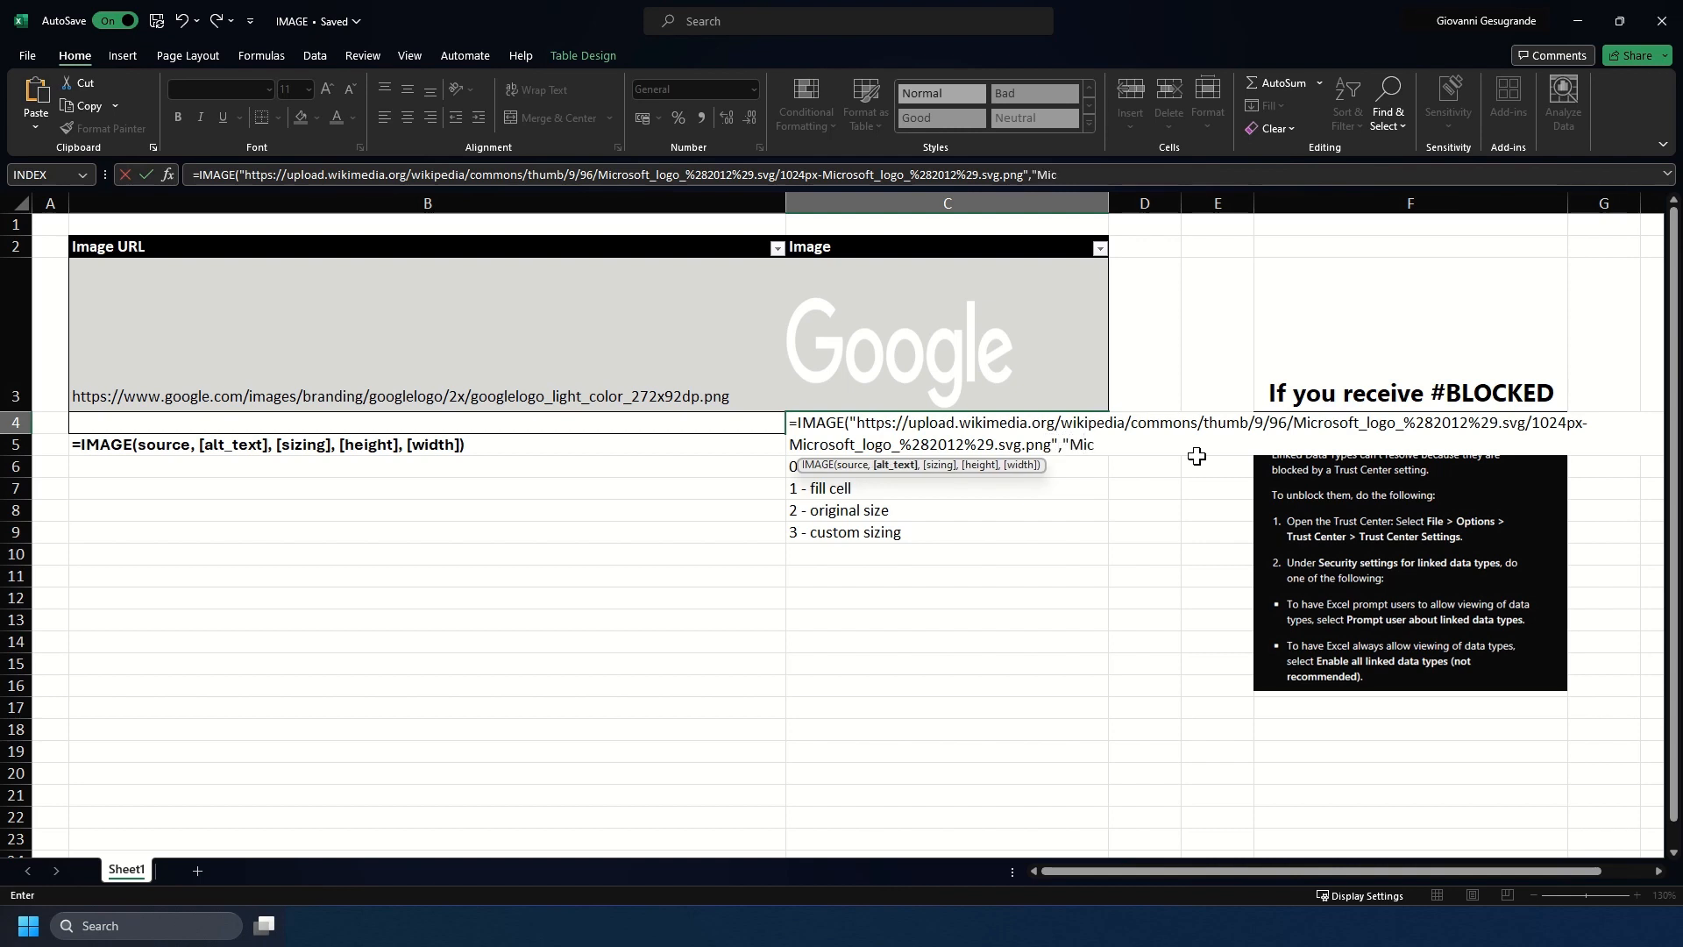
type("rosoft Logo\",")
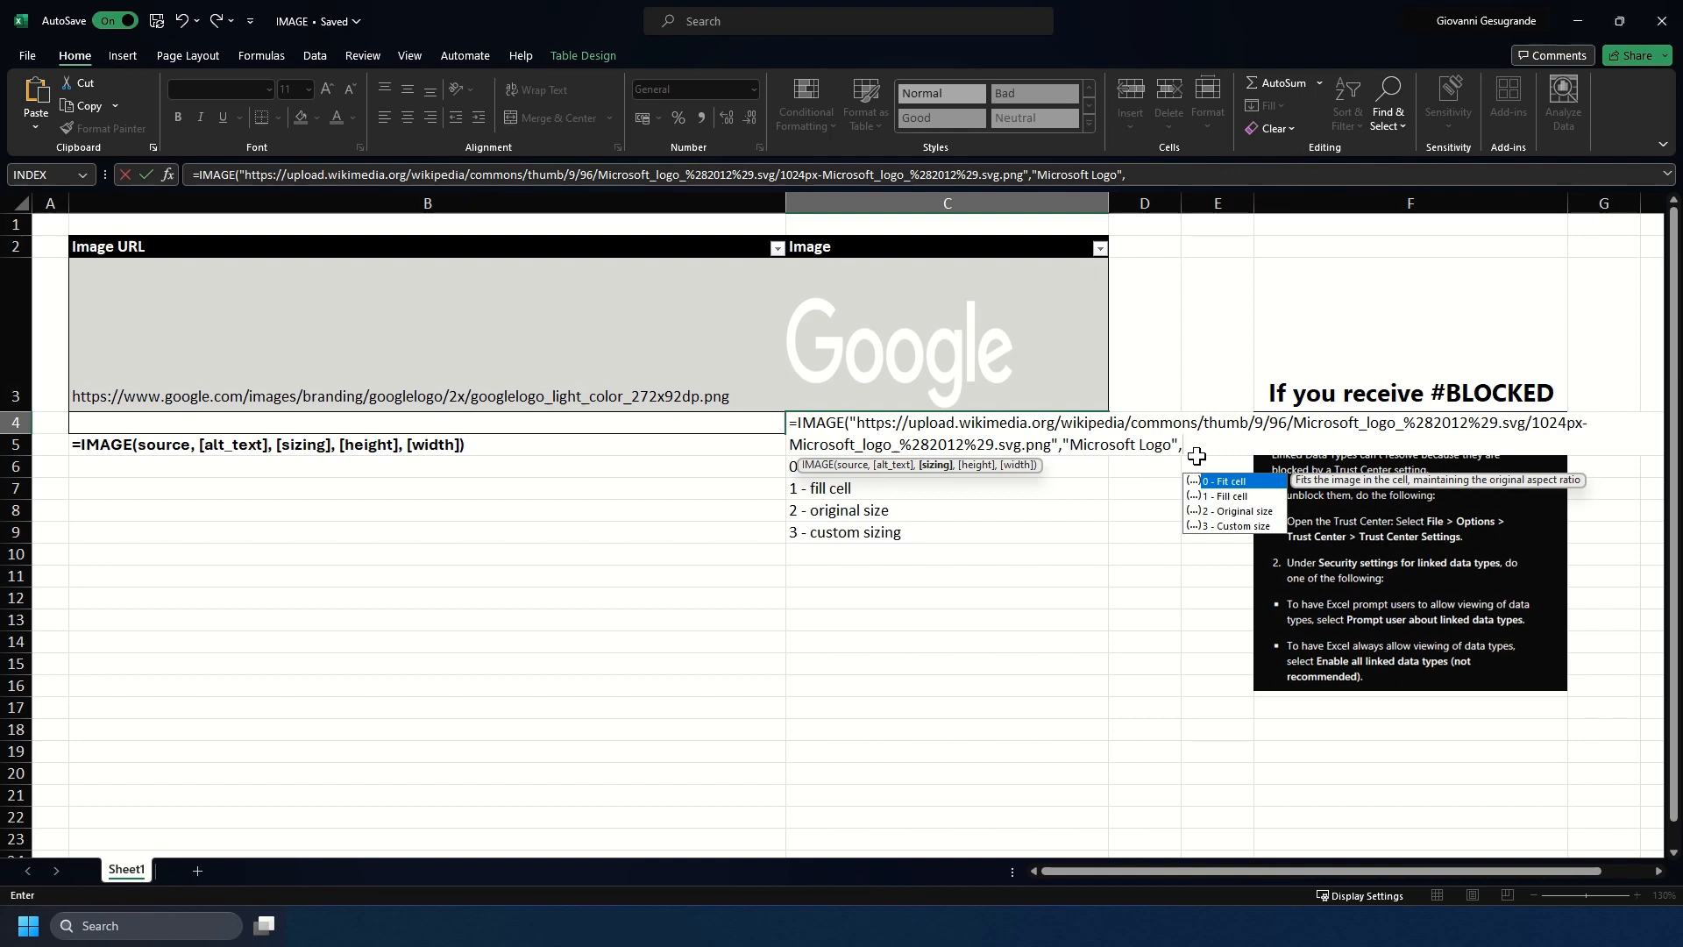
type("0)")
key("Return")
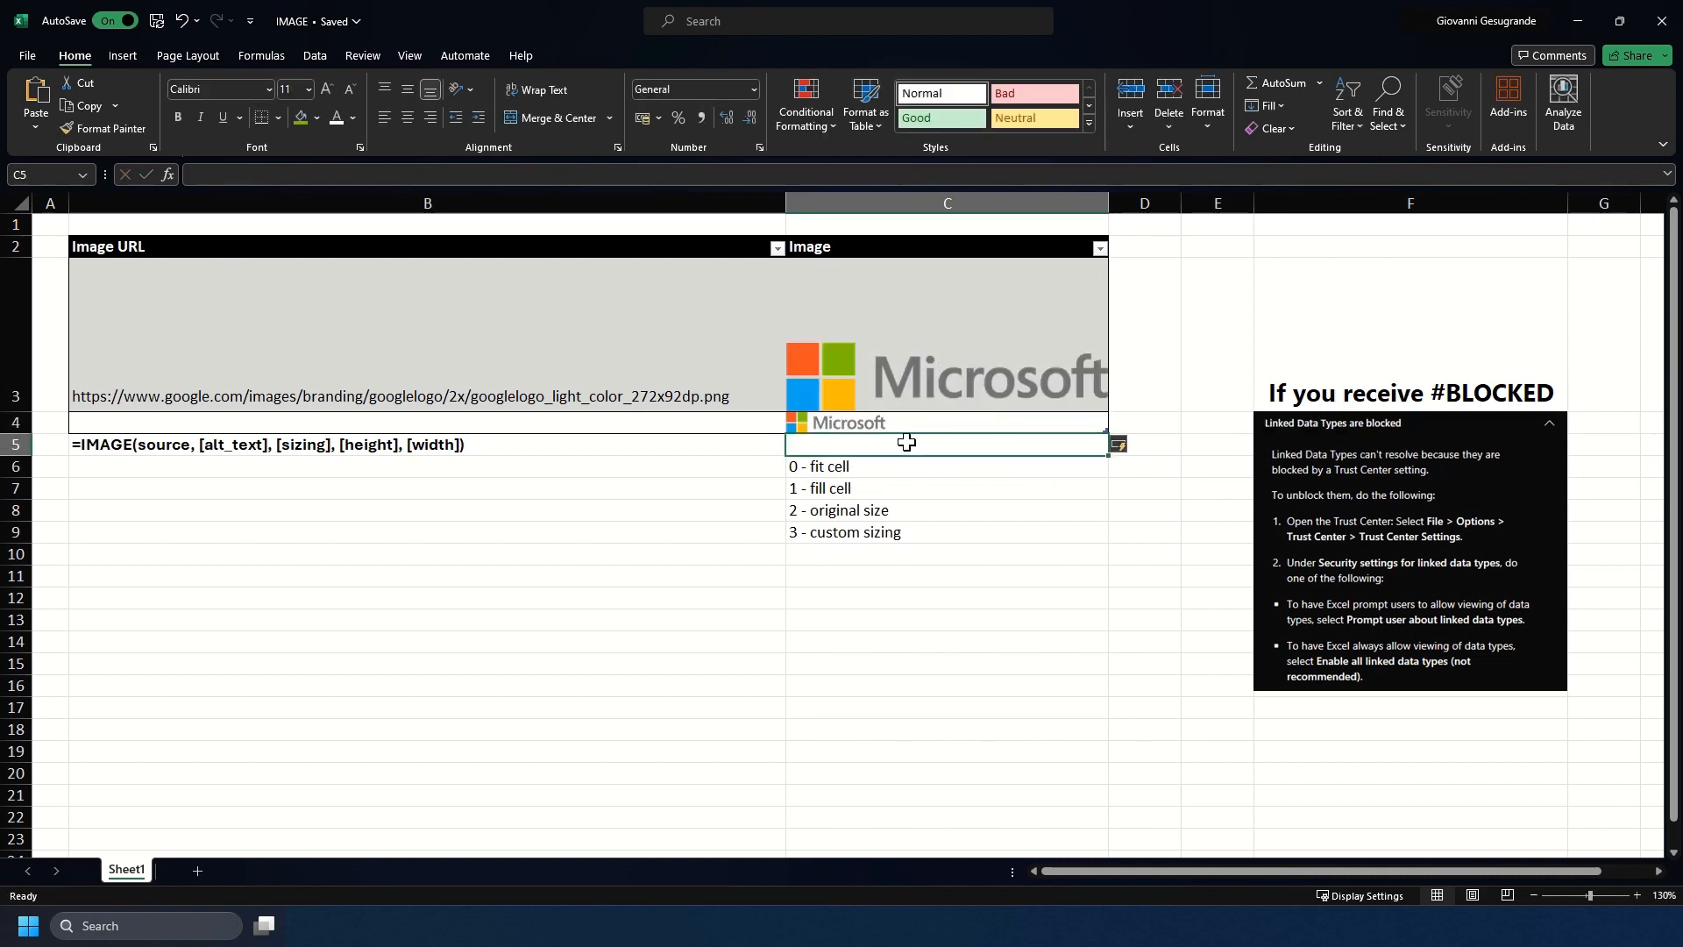
Check the formulas in C4 and C3, and undo the table's automatic column fill that overwrote the Google logo formula.
left_click(864, 421)
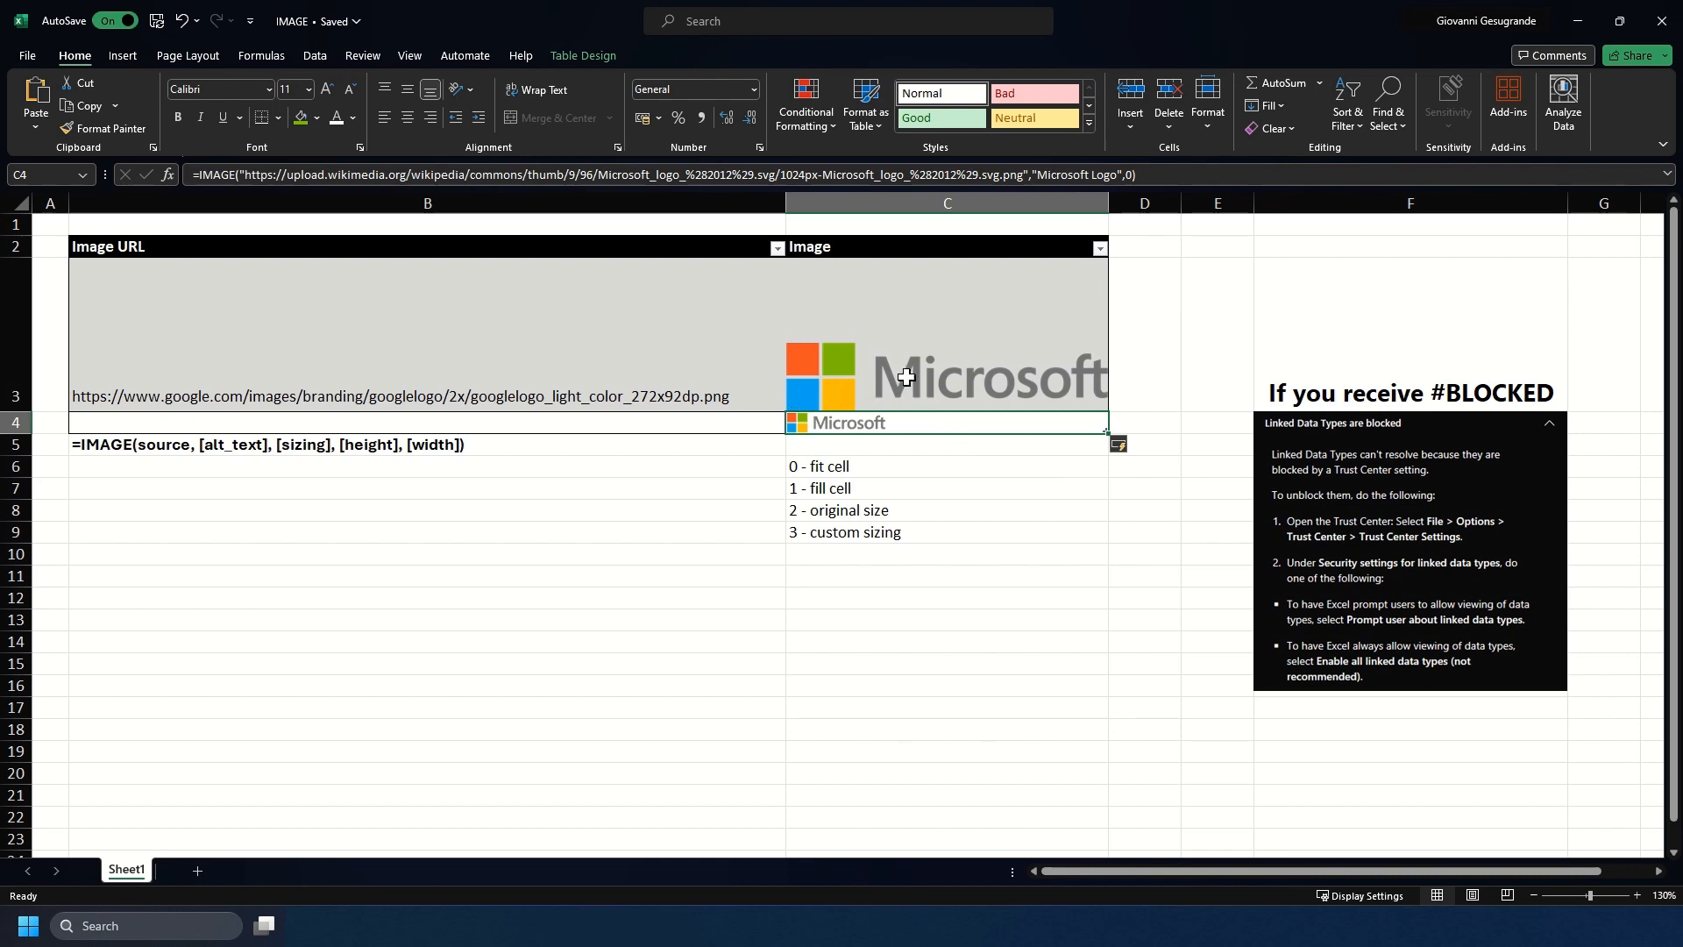
left_click(809, 361)
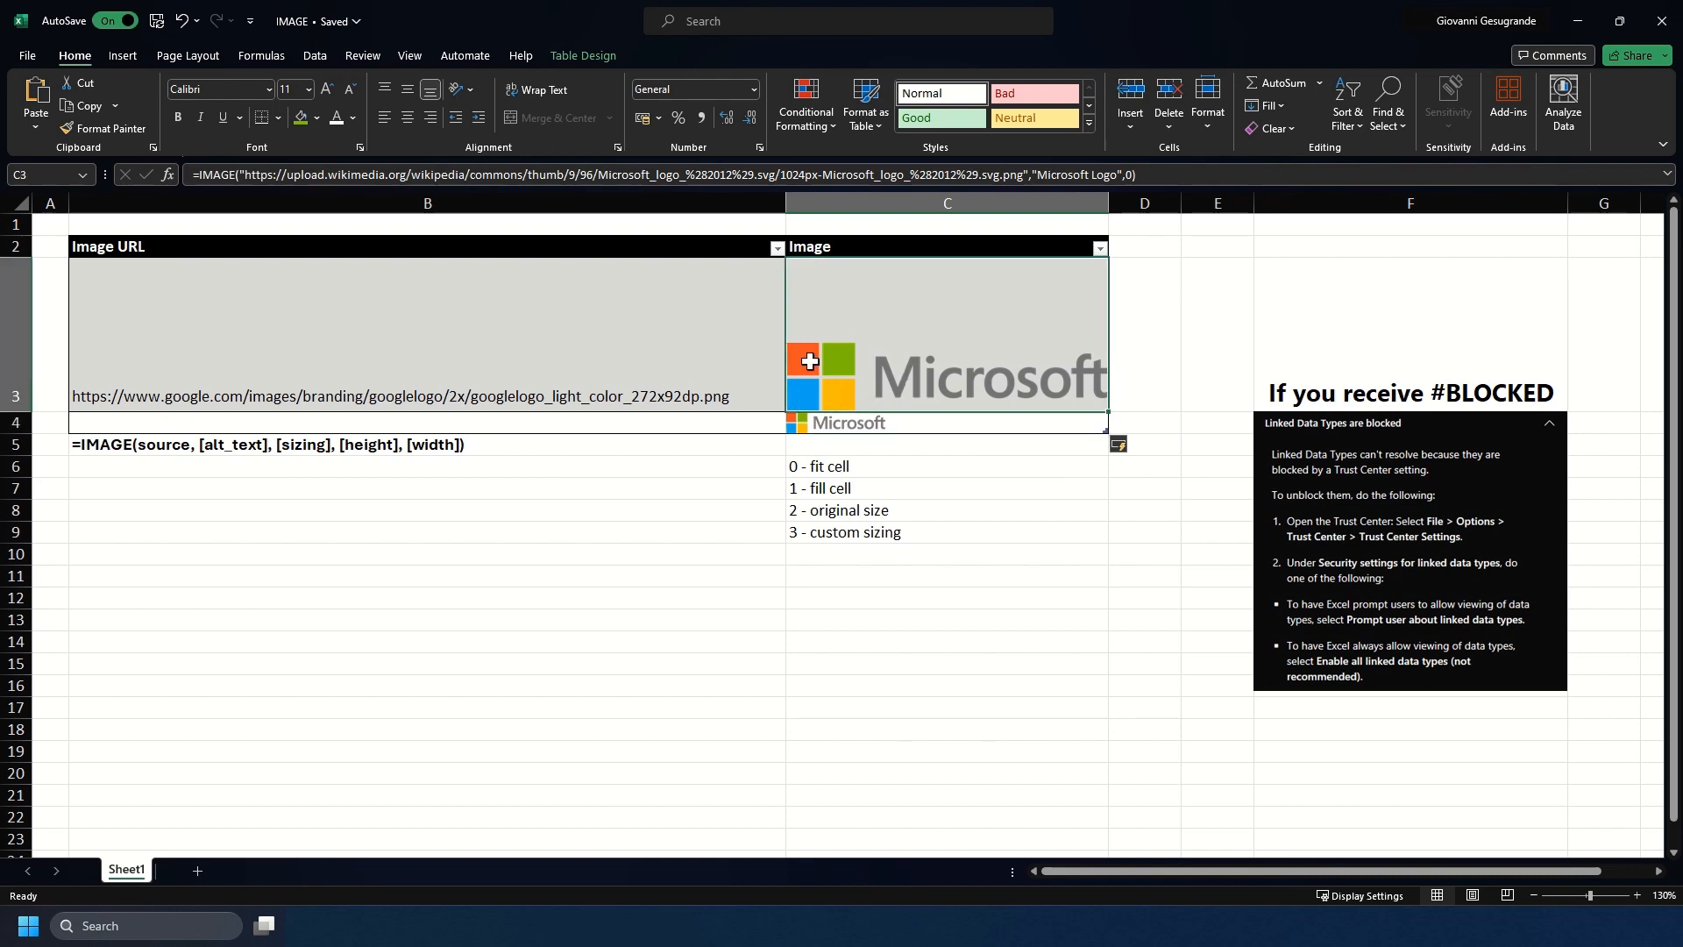
double_click(842, 330)
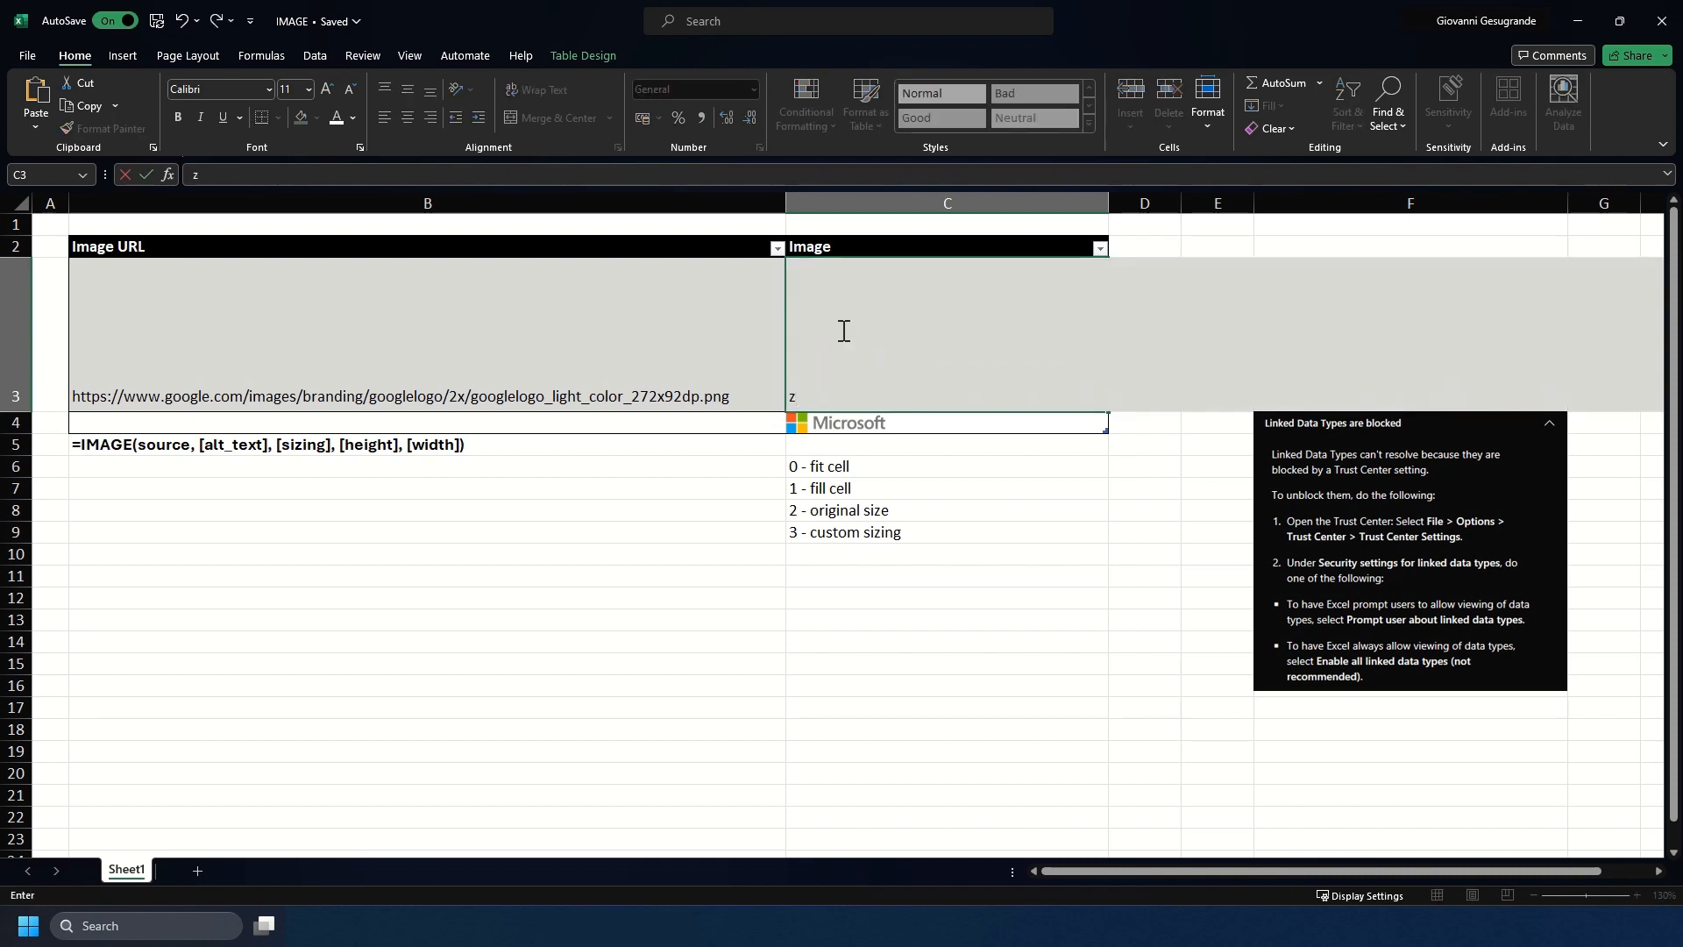
key("Escape")
double_click(844, 331)
key("Escape")
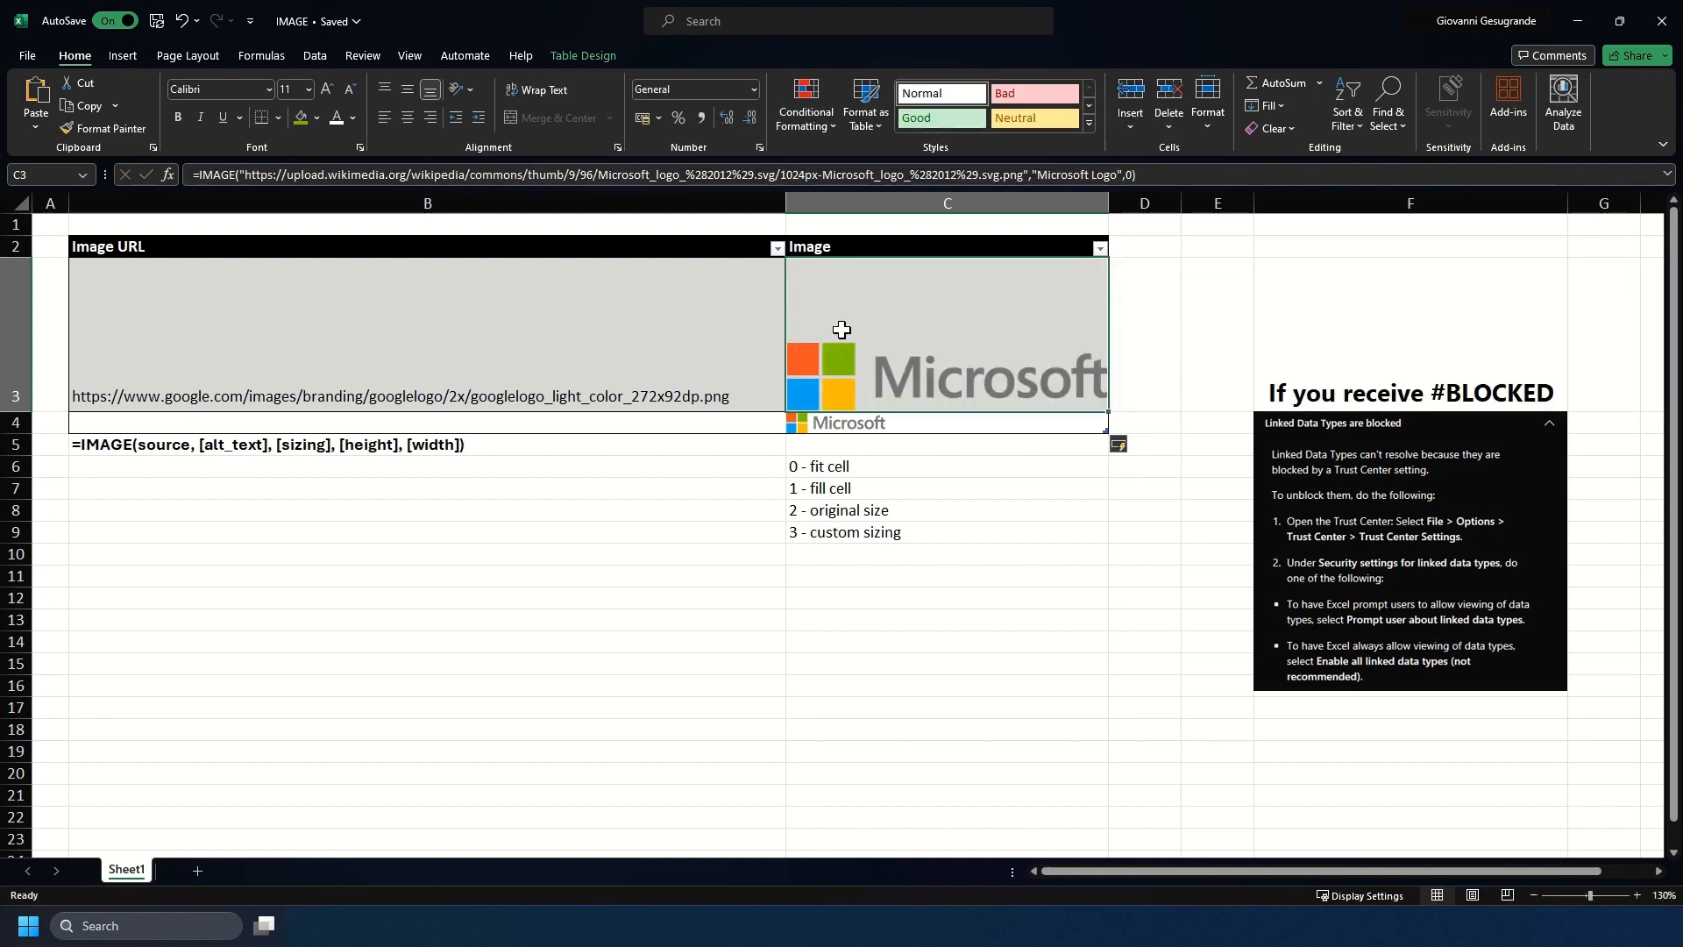
key("ctrl+z")
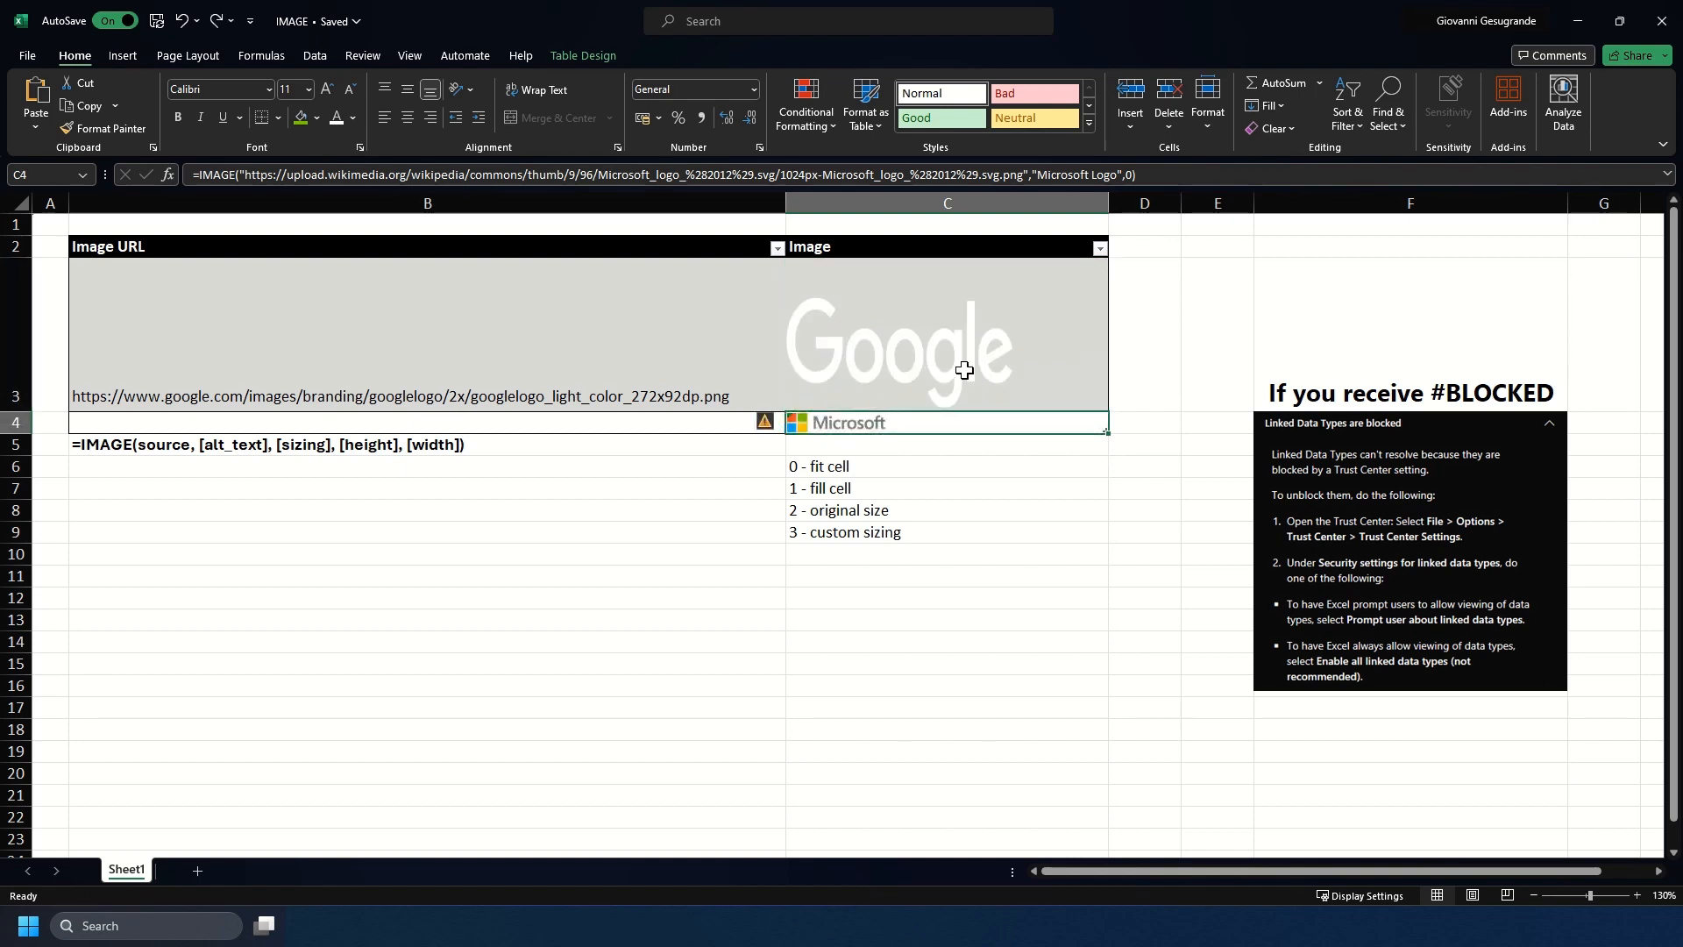
Examine the error-checking options for the inconsistent calculated column formula in C4.
mouse_move(764, 427)
left_click(771, 427)
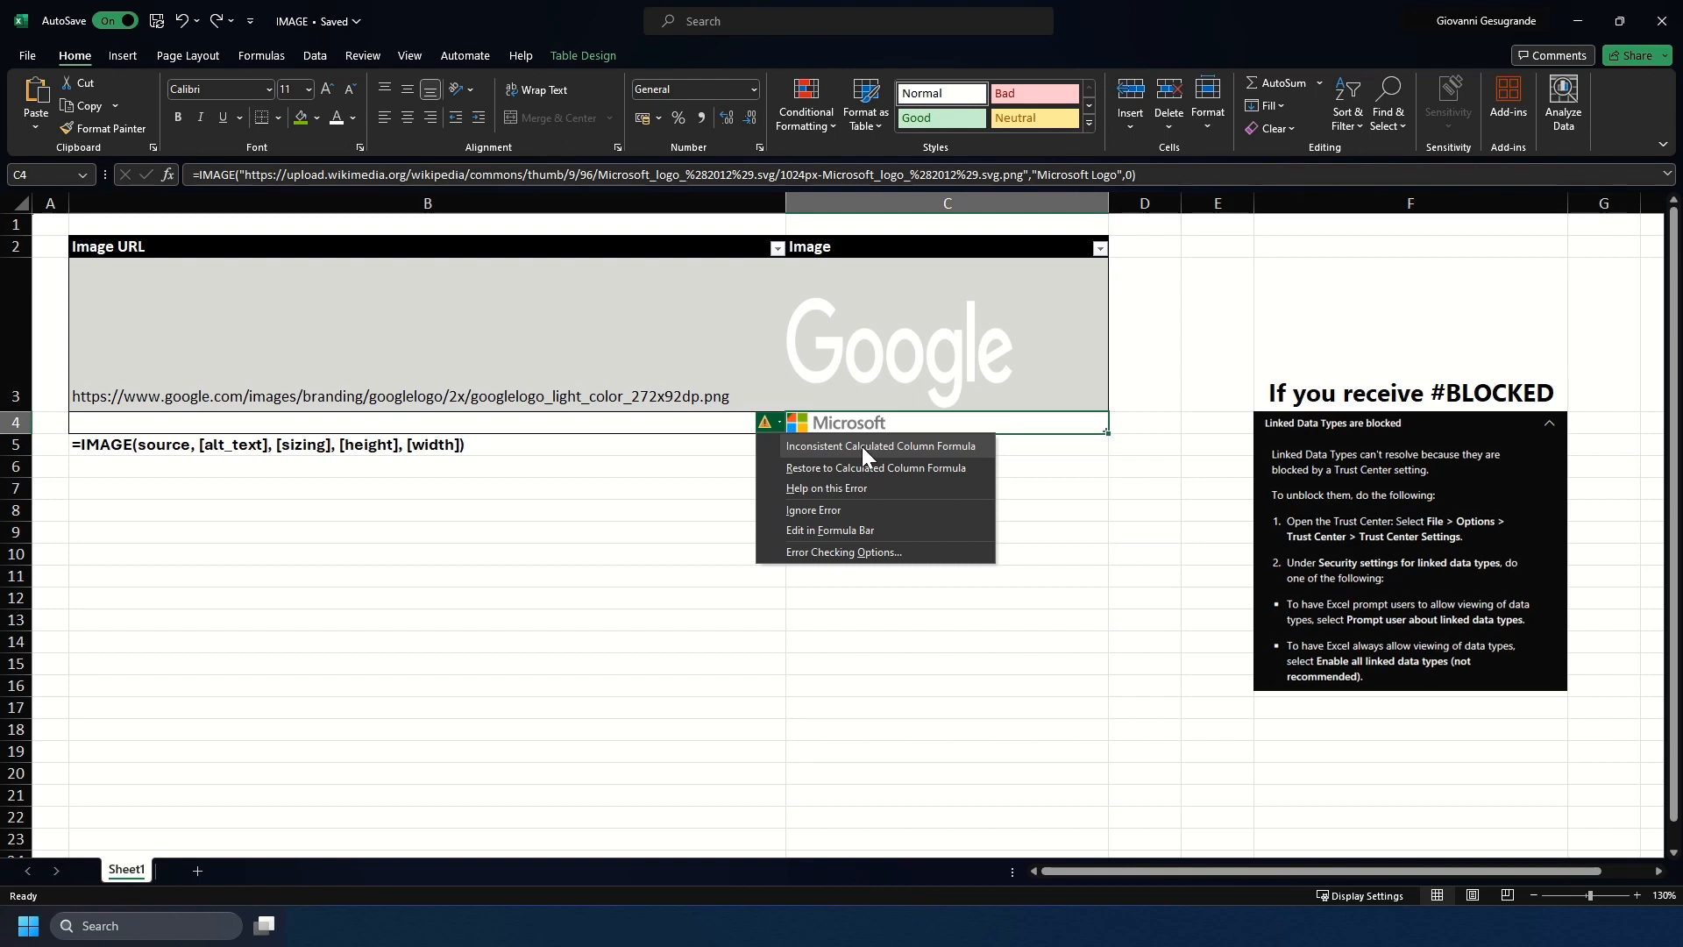
key("Escape")
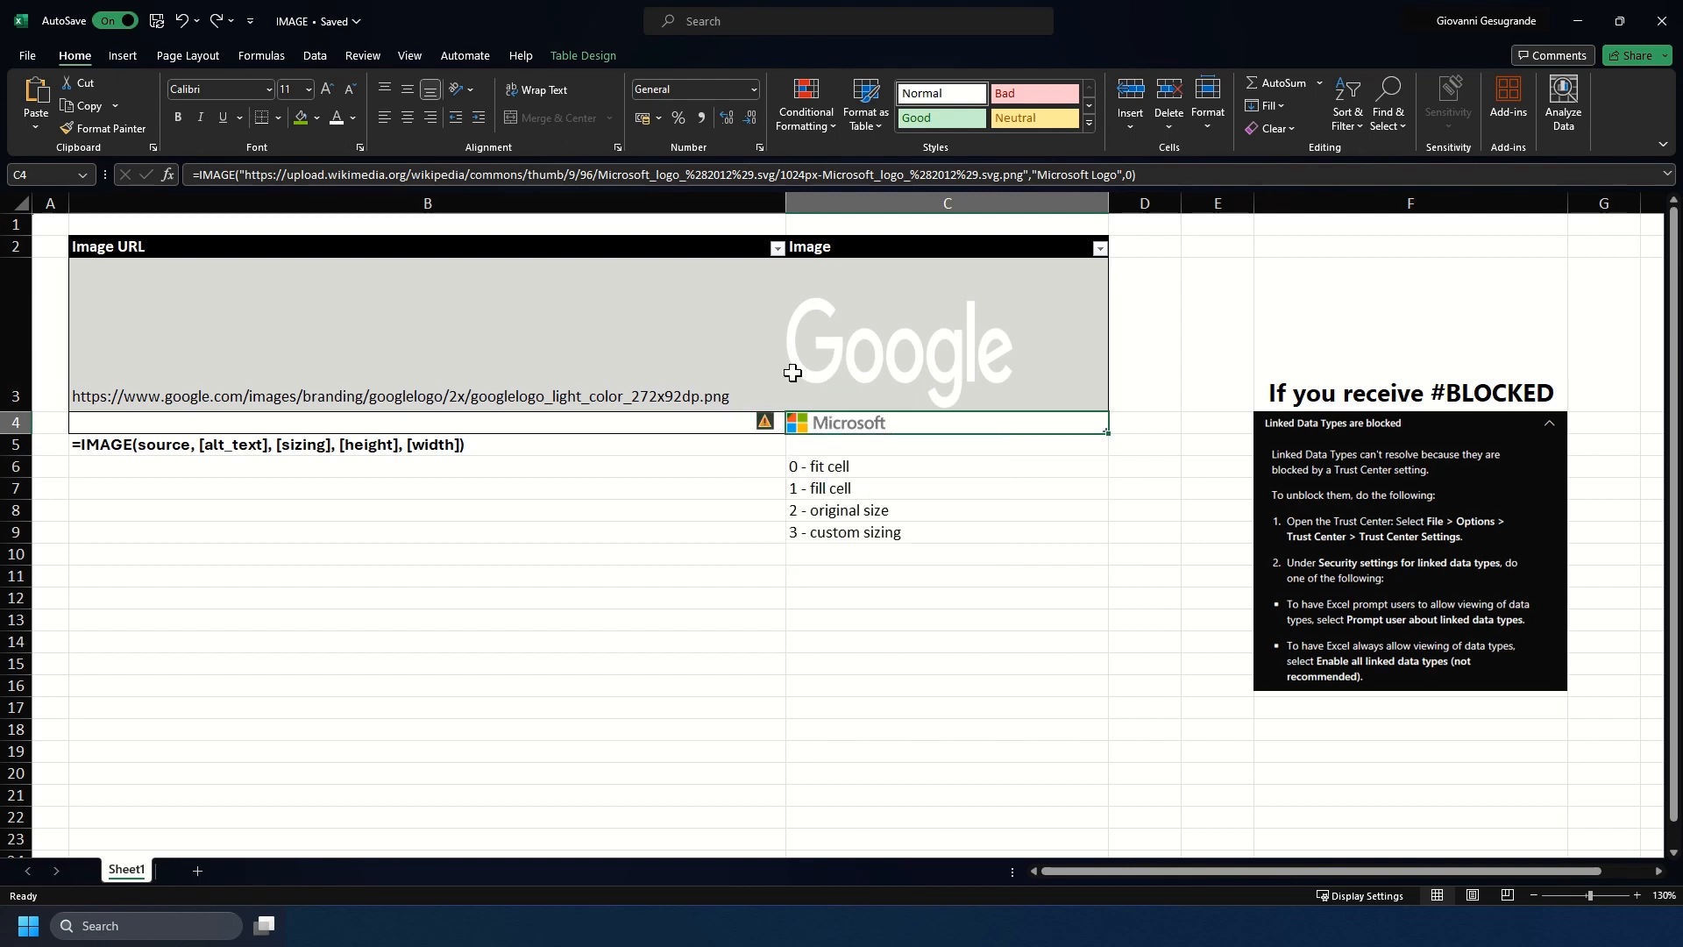
Make row 14 taller and insert a copy of C4's Microsoft logo IMAGE formula in B14.
key("F2")
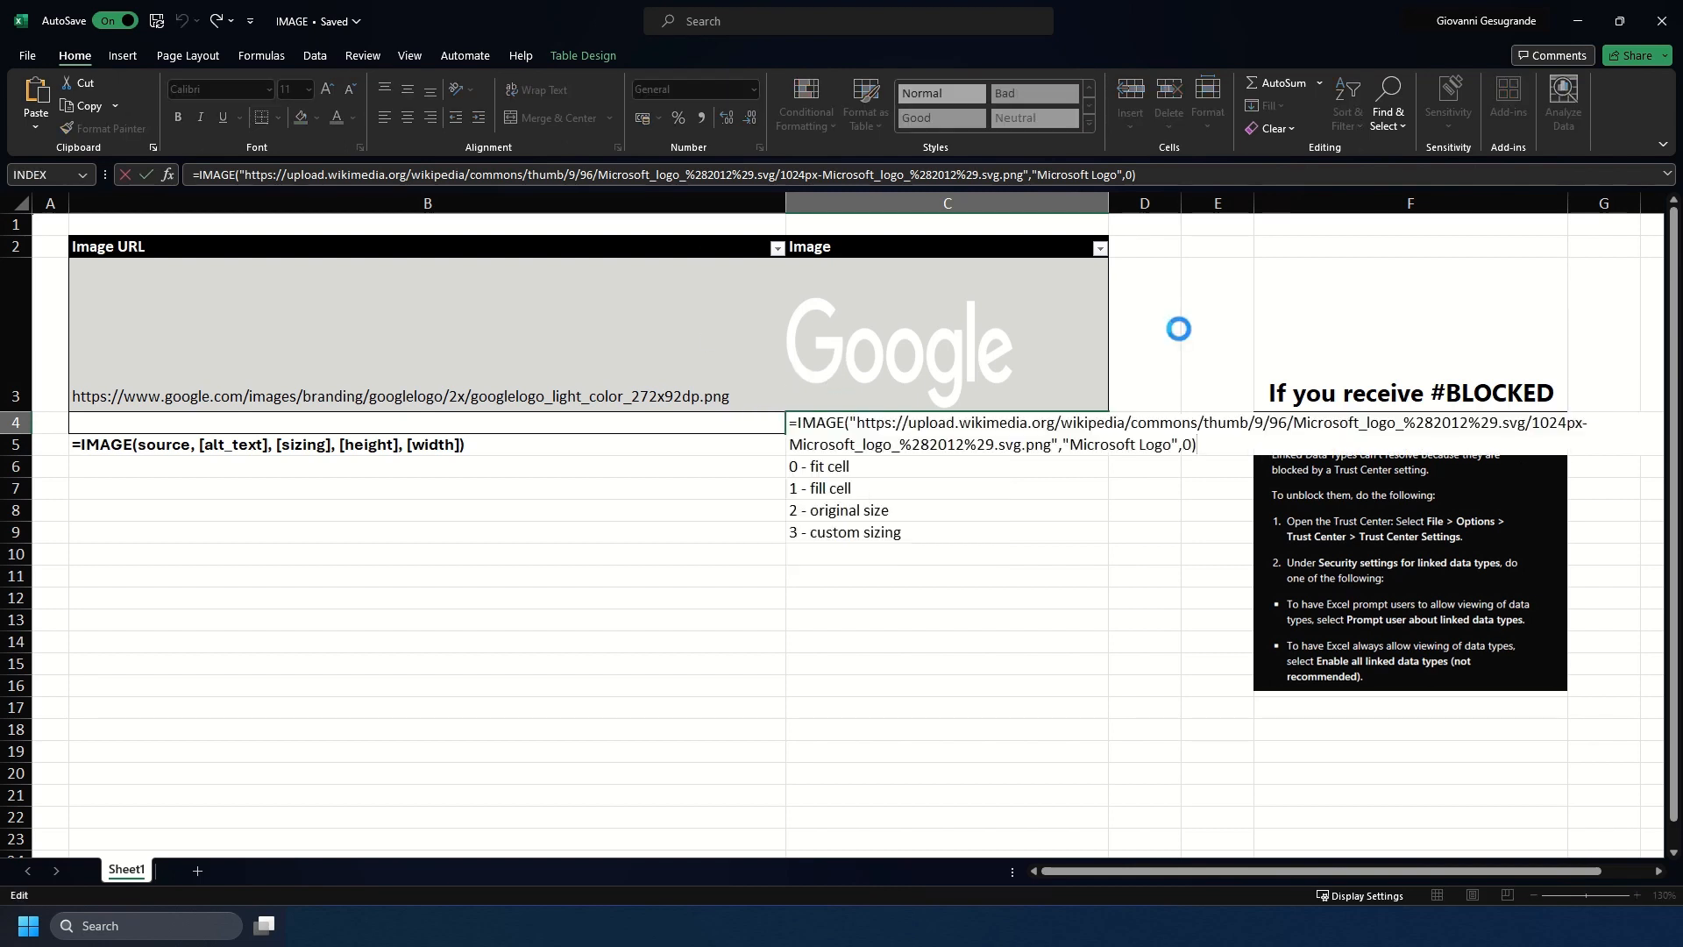
key("Return")
left_click(549, 639)
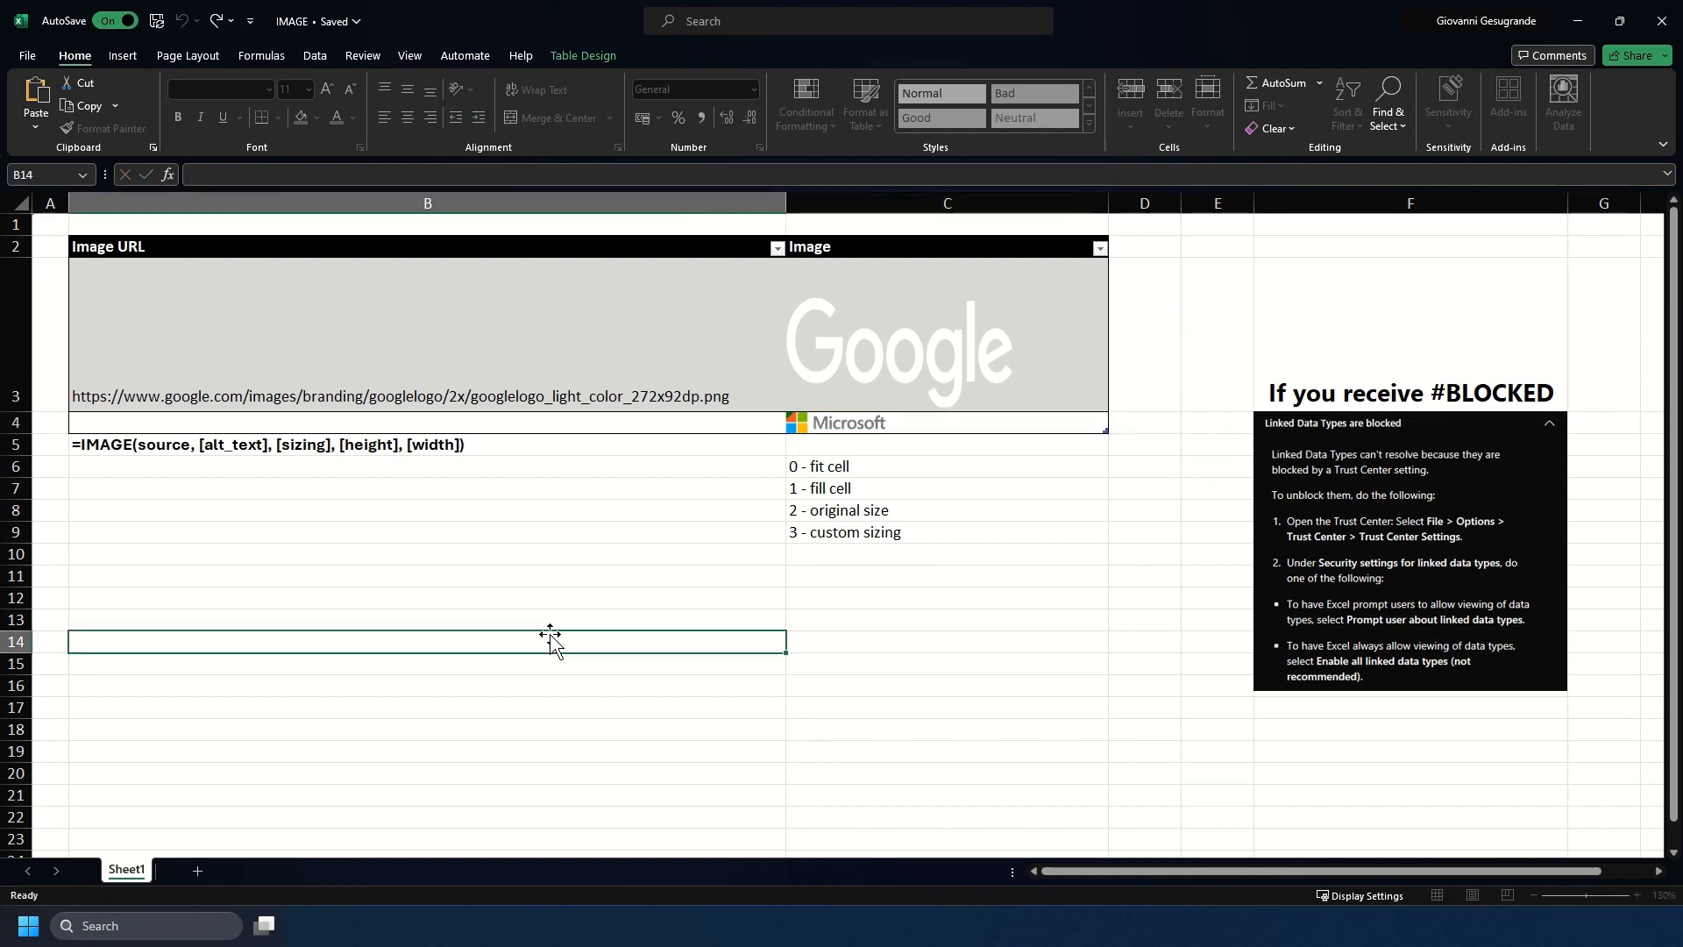
left_click_drag(32, 650, 32, 775)
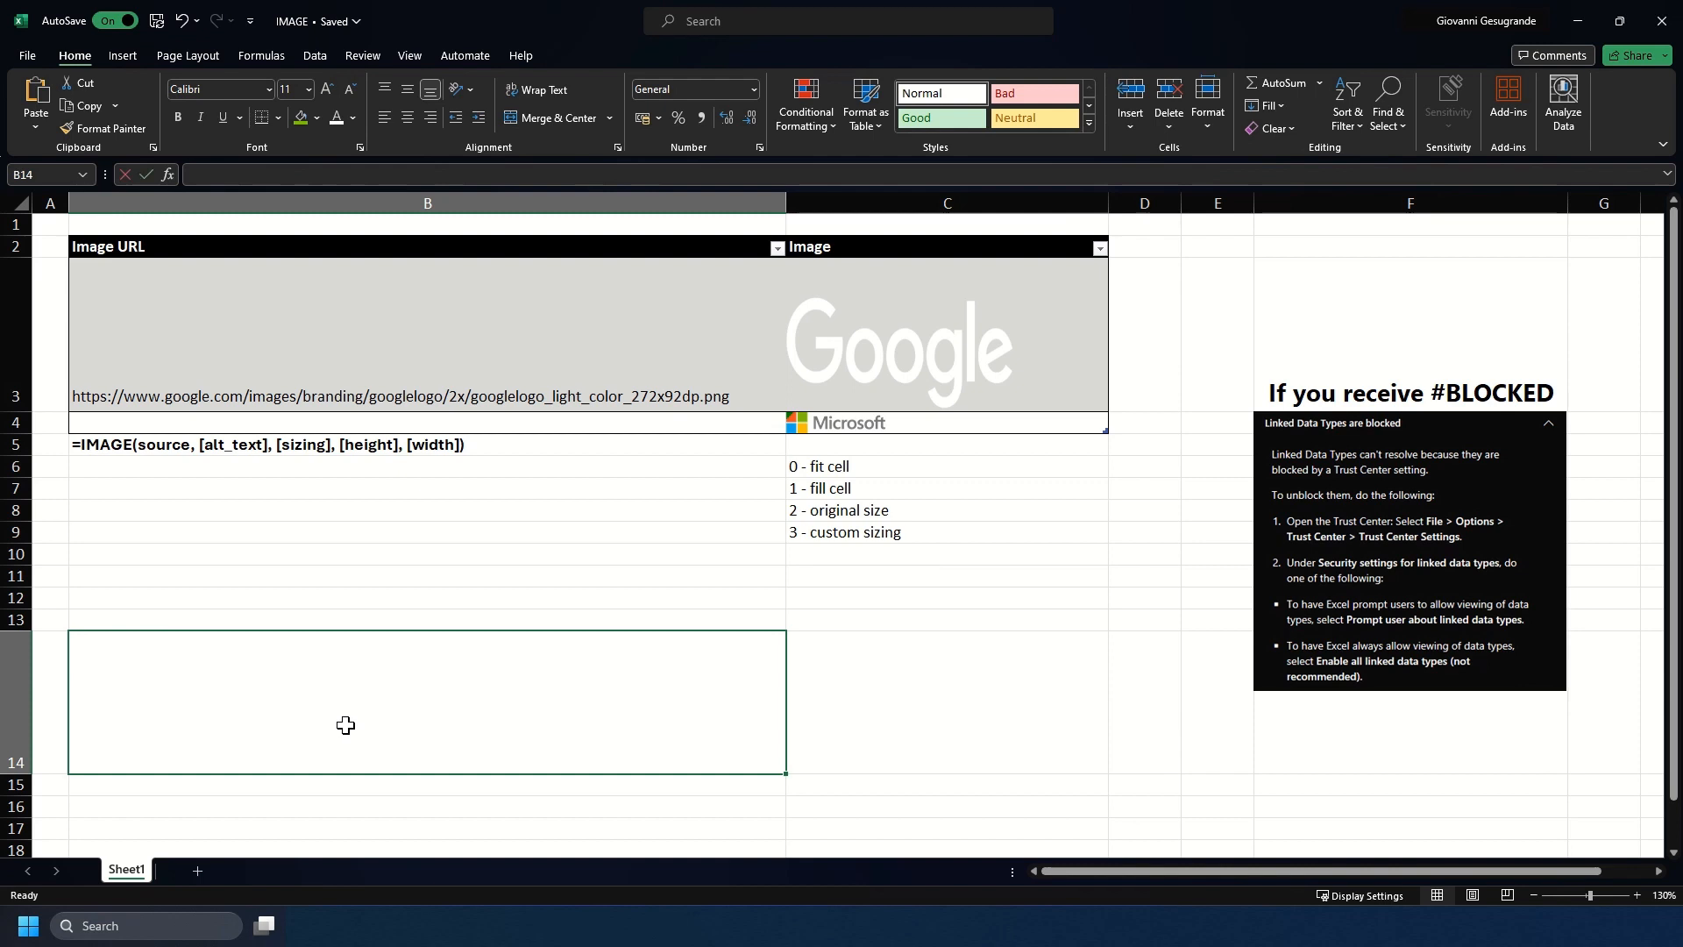
double_click(345, 725)
key("ctrl+v")
key("Return")
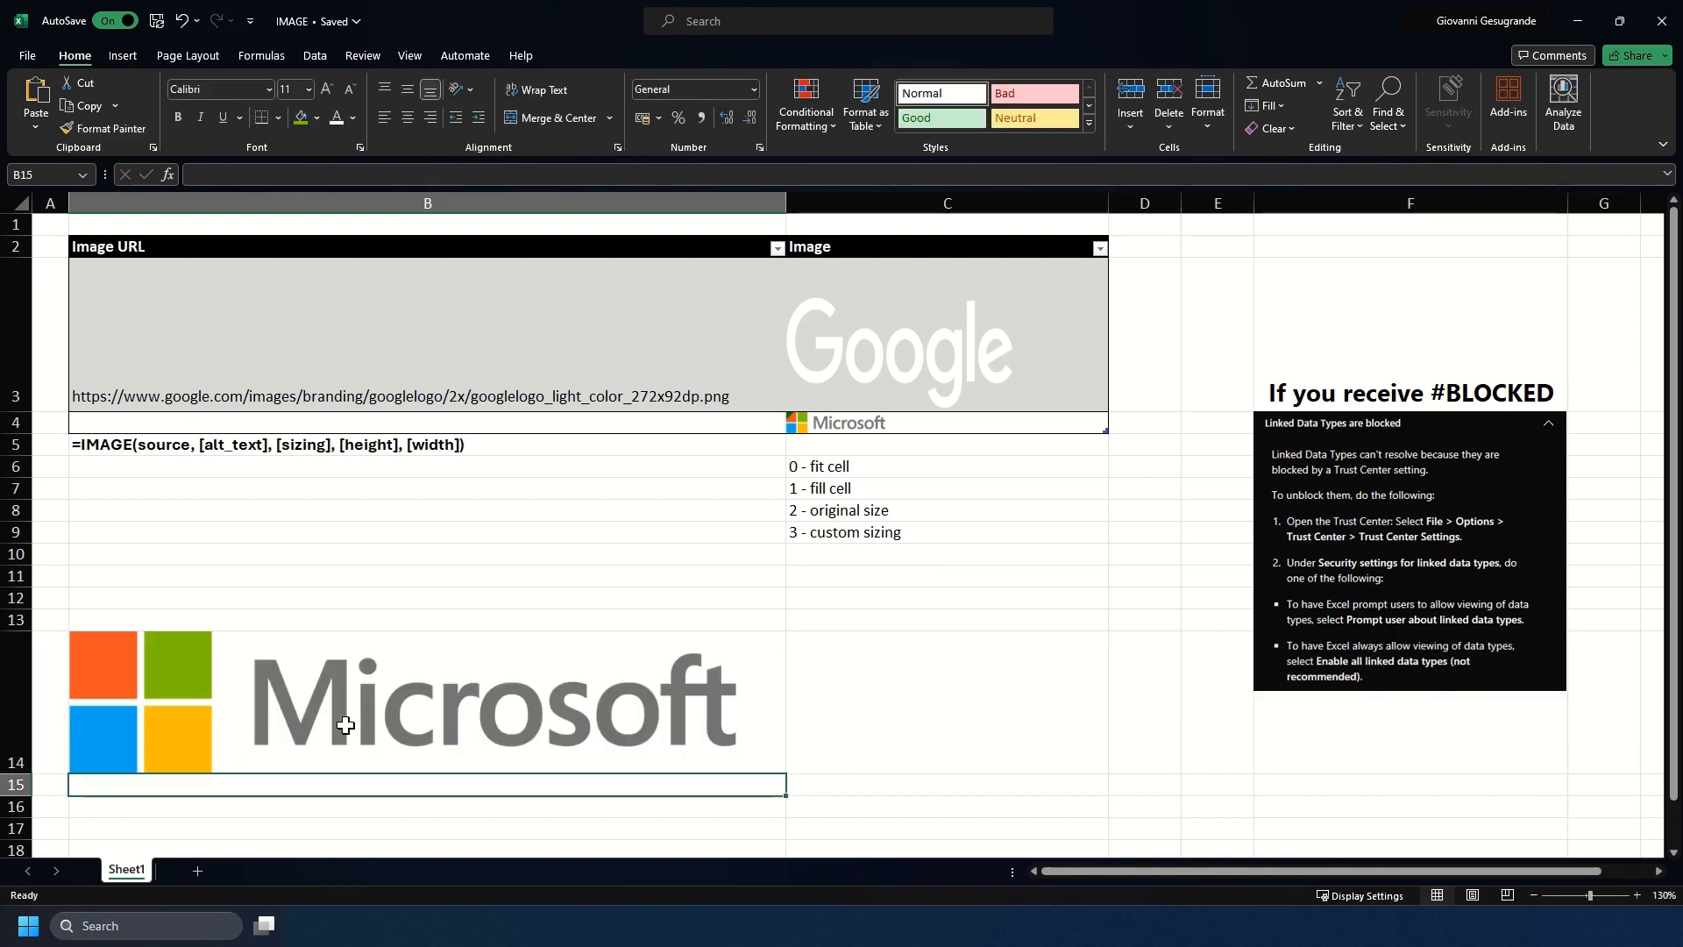